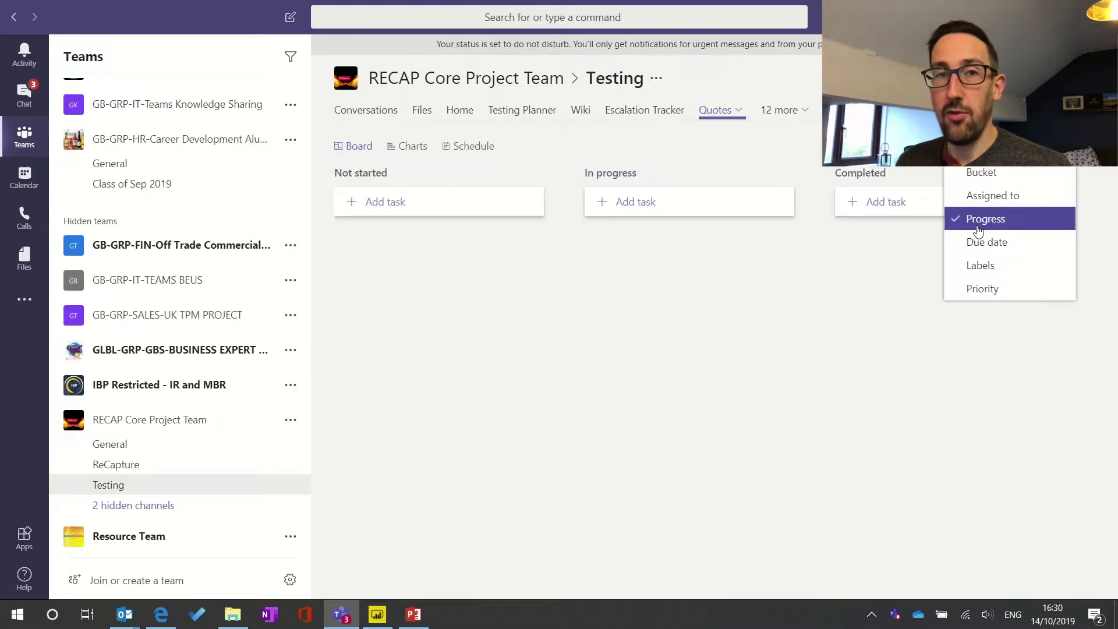
- Group the Quotes board's tasks by bucket
click(978, 227)
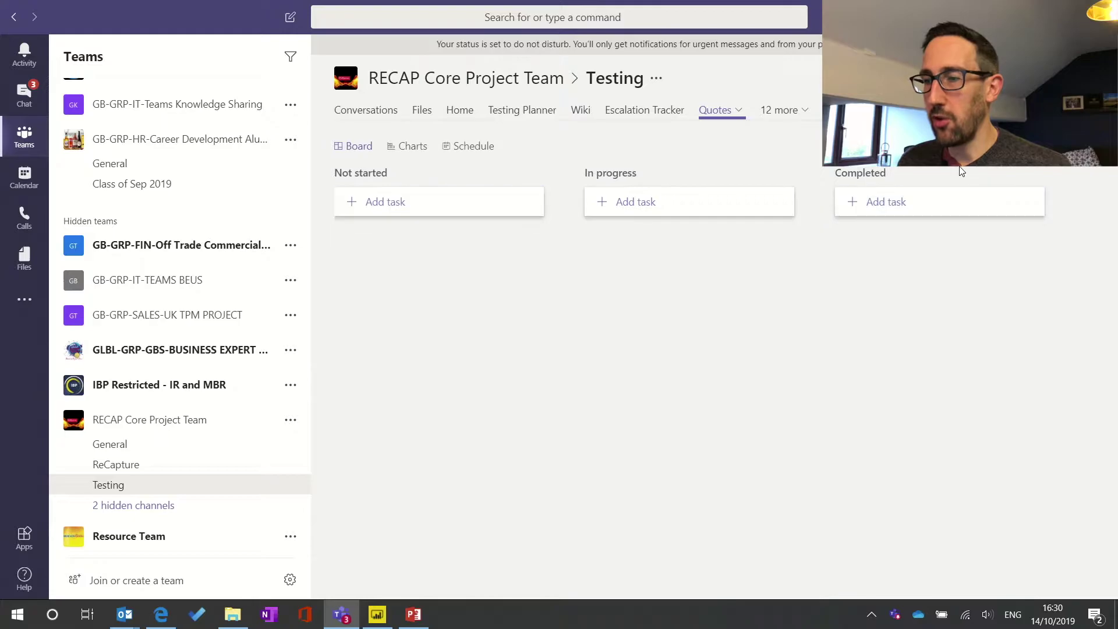
click(990, 147)
click(990, 169)
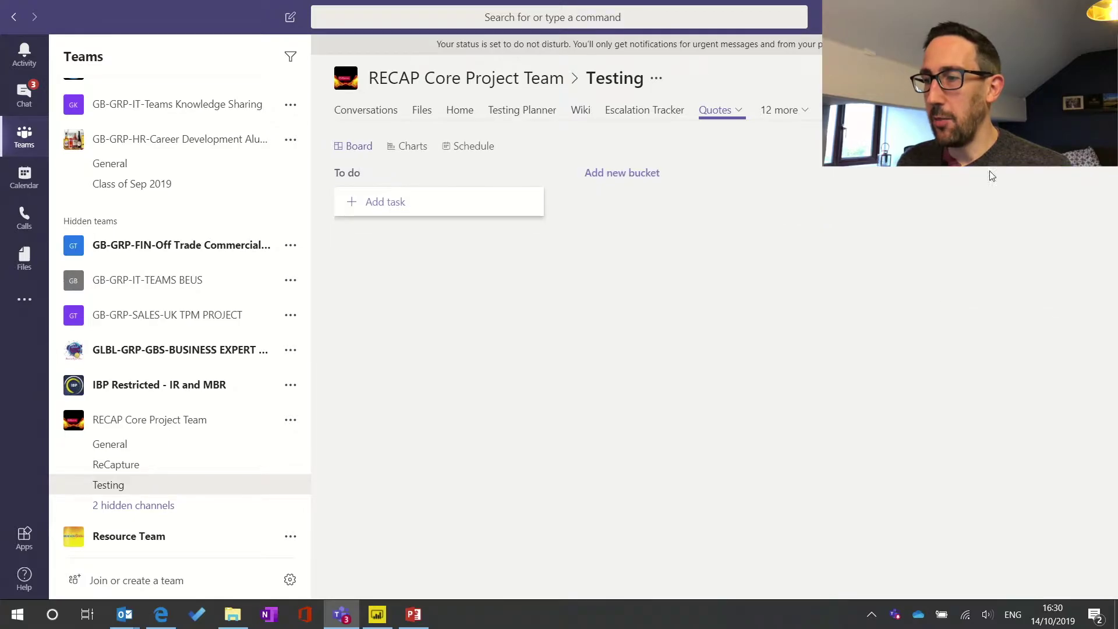
- Start a new task in the To do bucket named Quote #1 with a due date of 31/10
click(454, 204)
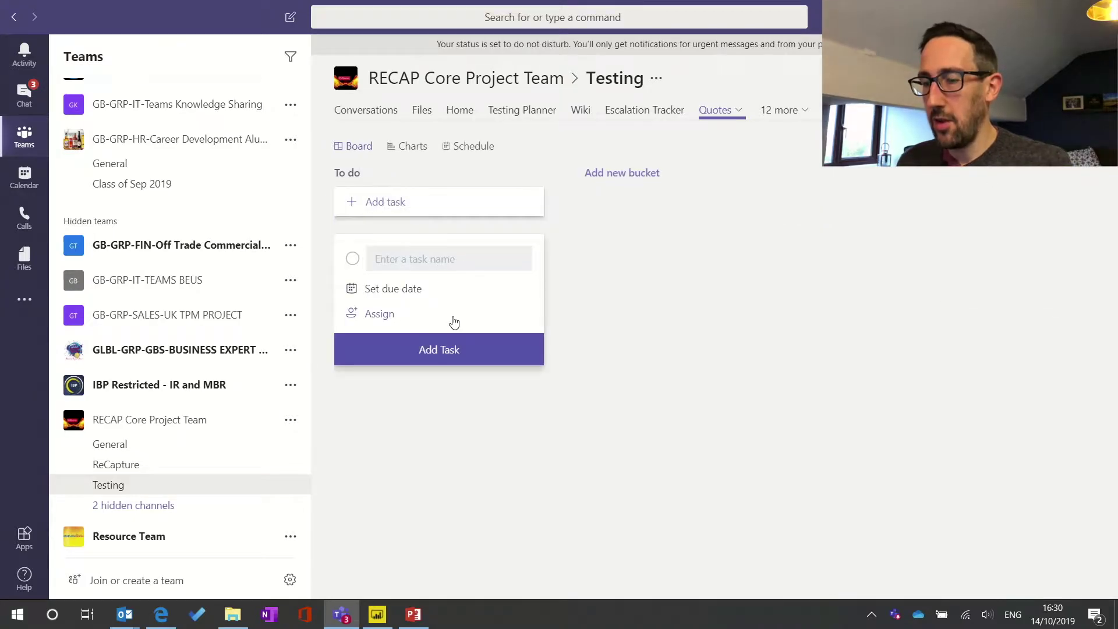
text(Qu)
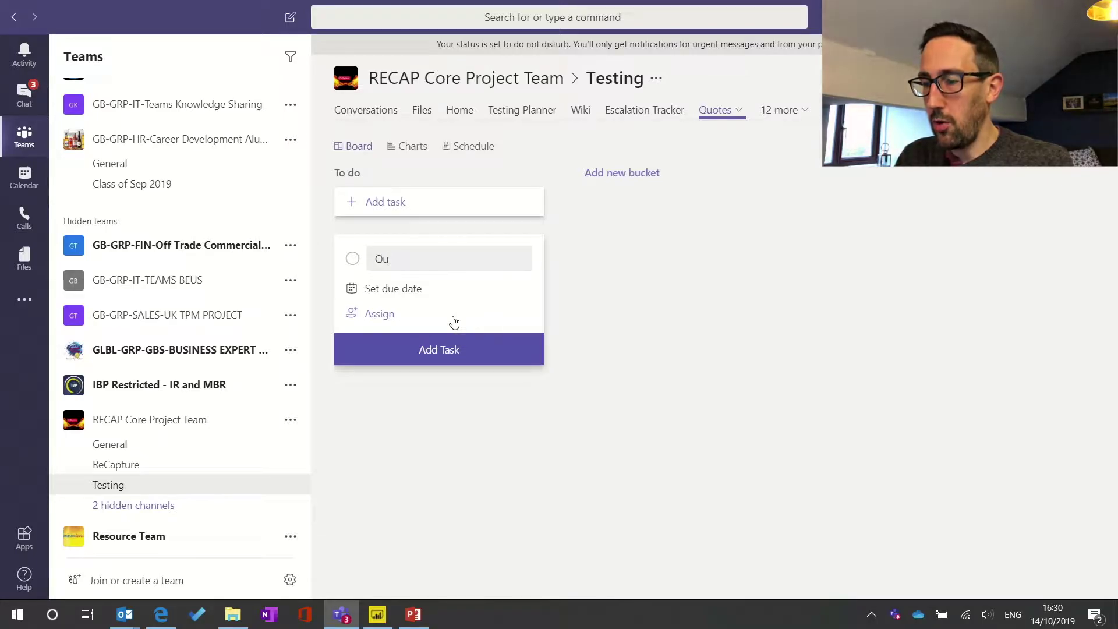
text(ote #1)
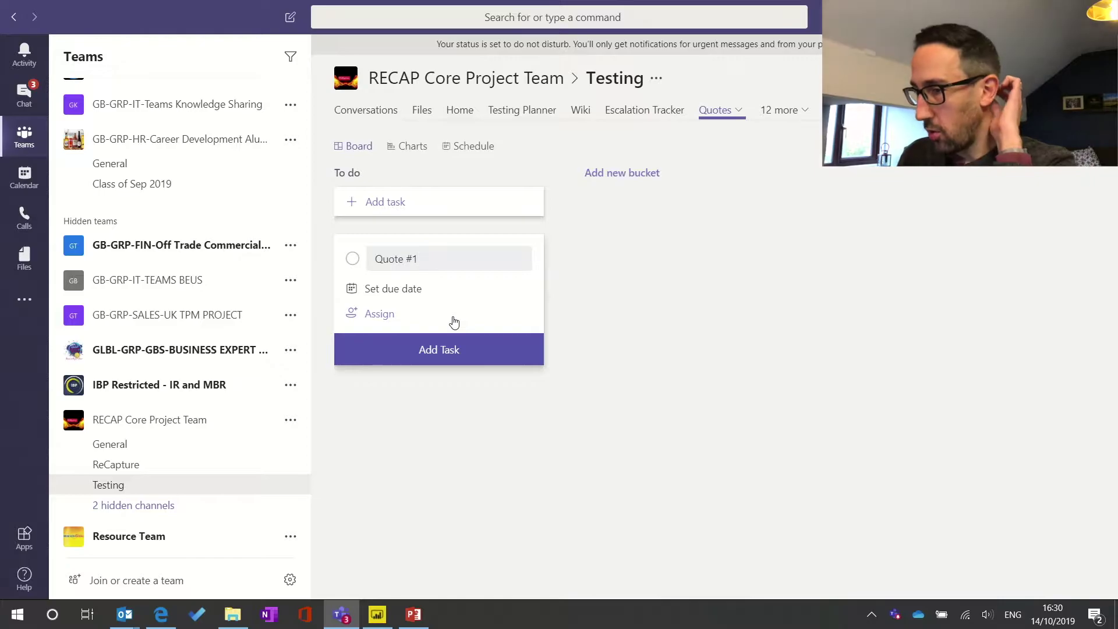
click(375, 289)
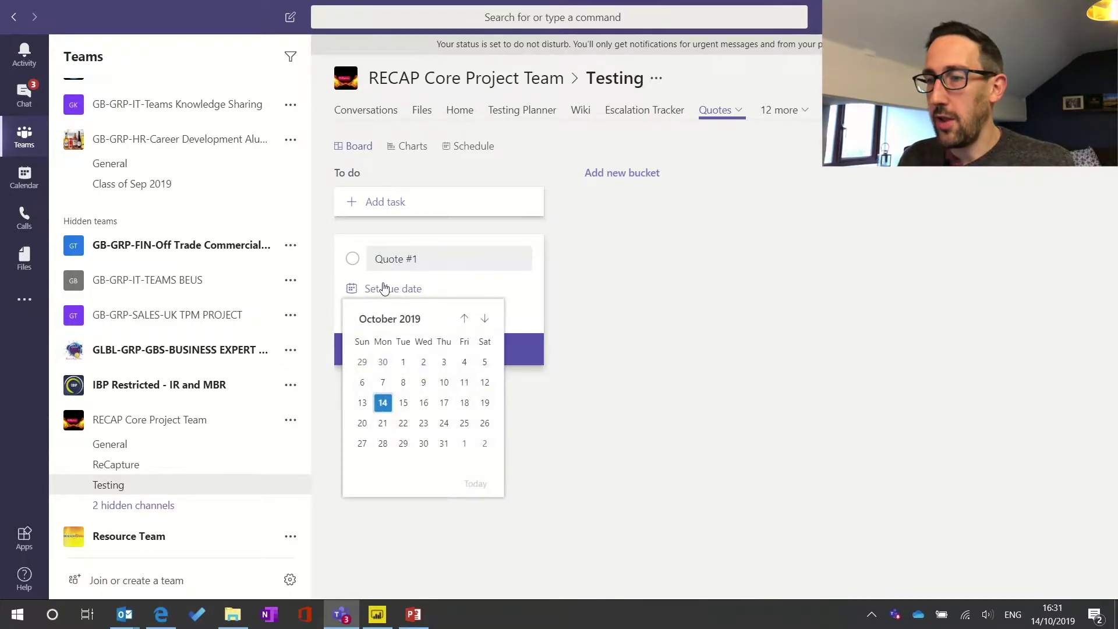
click(441, 444)
- Assign the new Quote #1 task to the team member marked UK and add it to the bucket
click(379, 317)
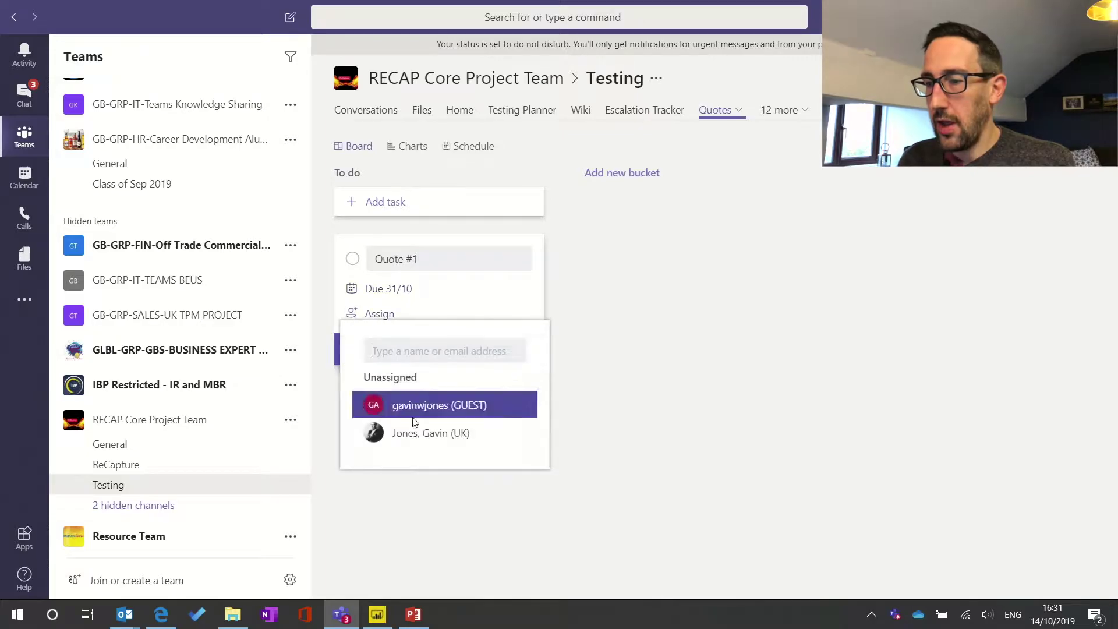
click(420, 429)
click(603, 285)
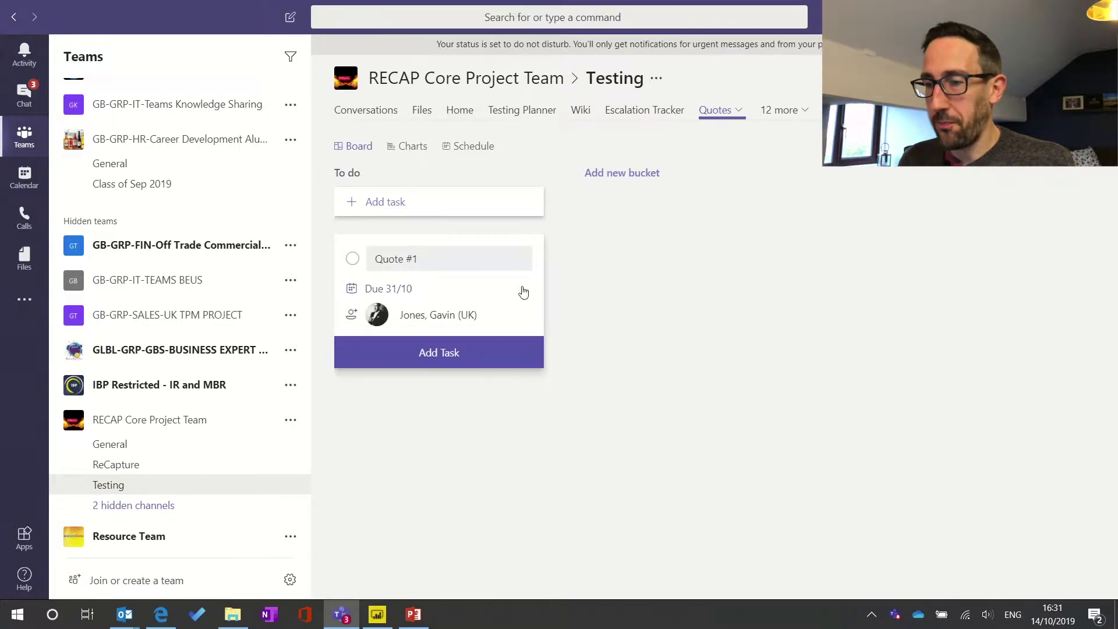
click(523, 291)
click(596, 385)
click(511, 349)
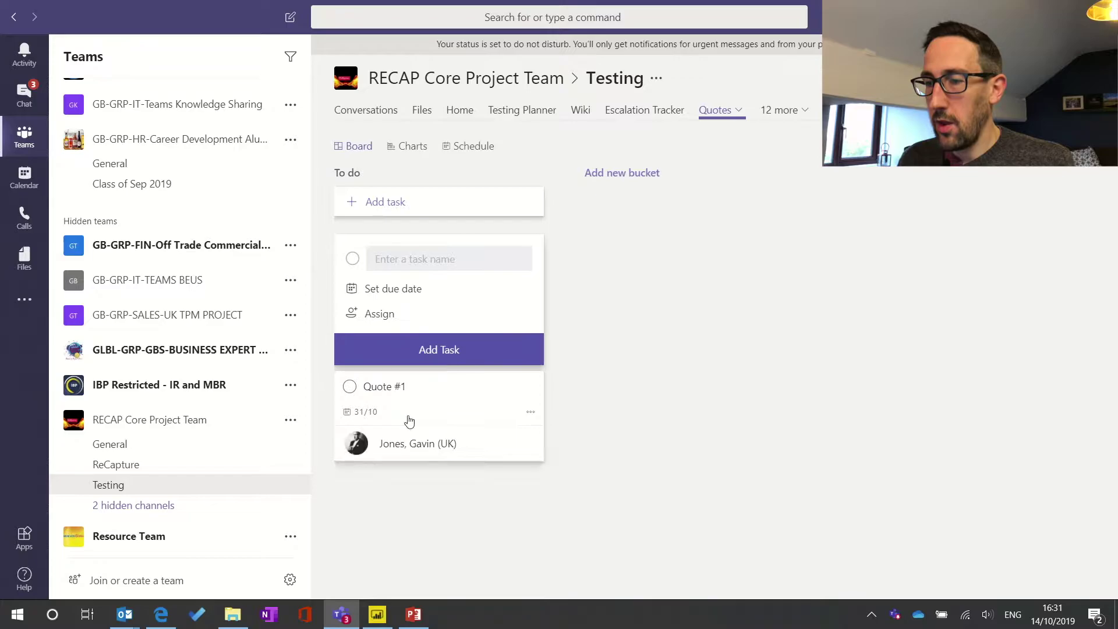
- Open the Quote #1 task and start its checklist with the item Matierals
click(480, 403)
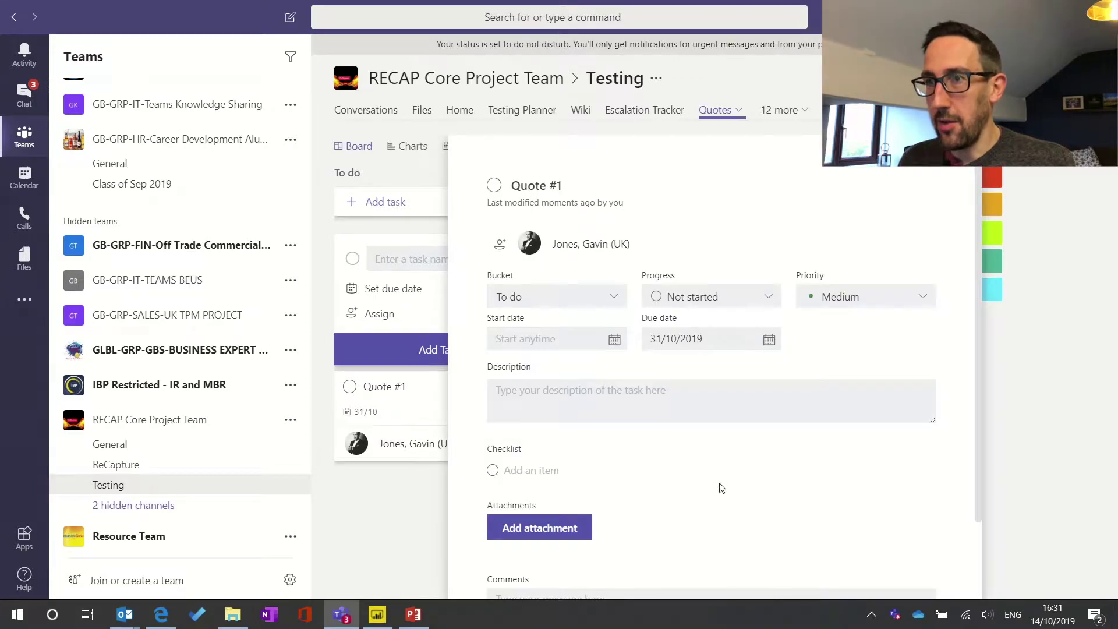
scroll(722, 488, down, 2)
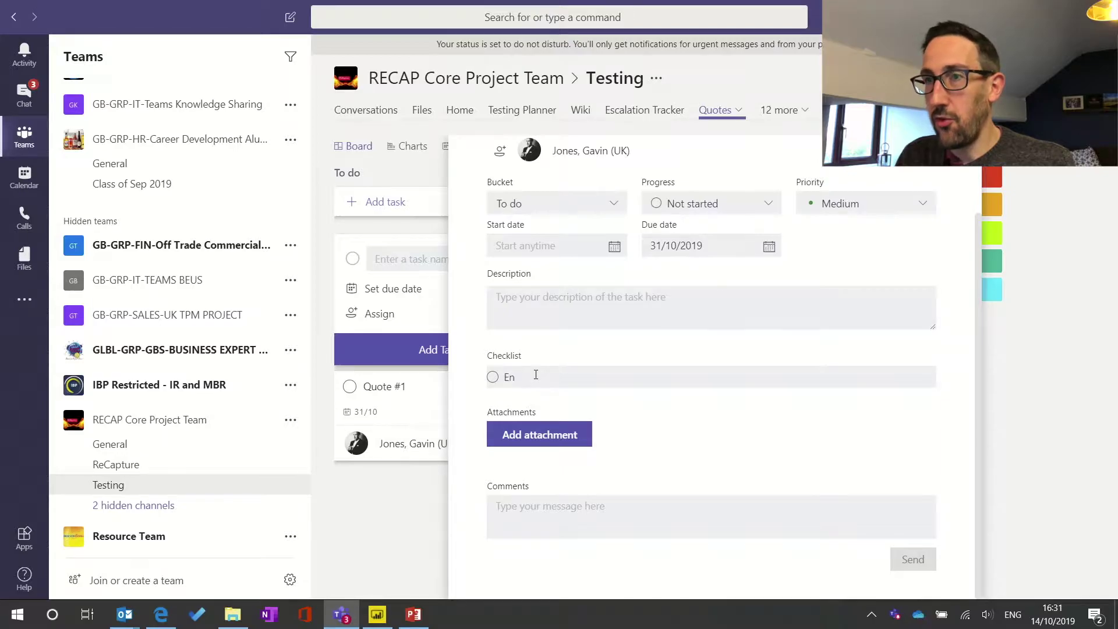
key(BackSpace)
key(BackSpace)
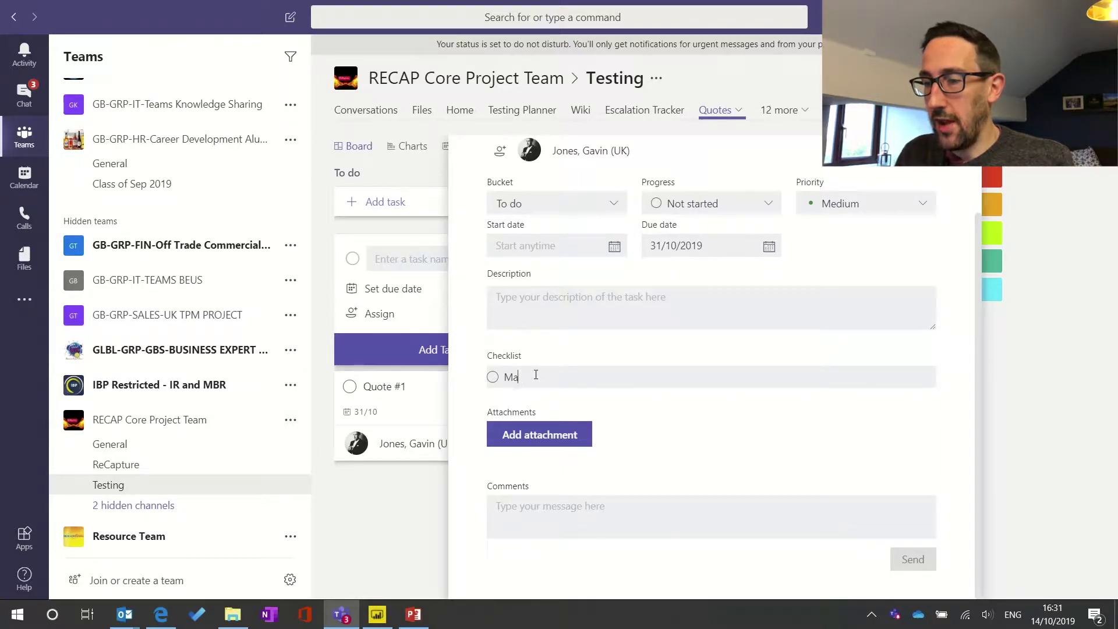
text(Matieral)
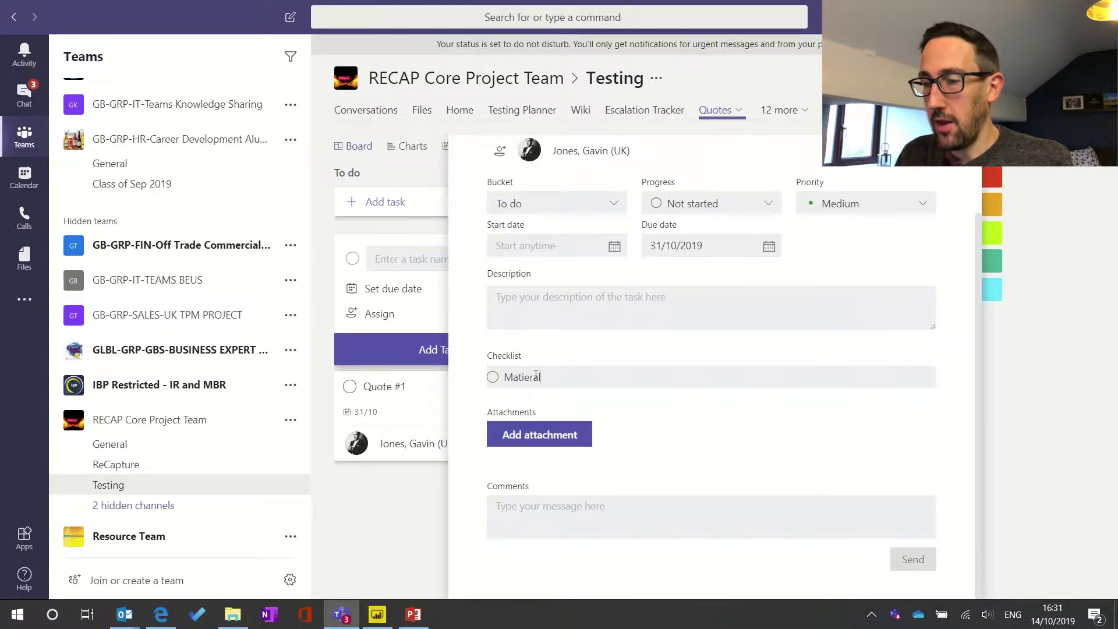
text(s)
key(Return)
- Add Planning, Manufacturing and Engineering to the Quote #1 checklist and show the checklist on the card
text(Planning)
key(Return)
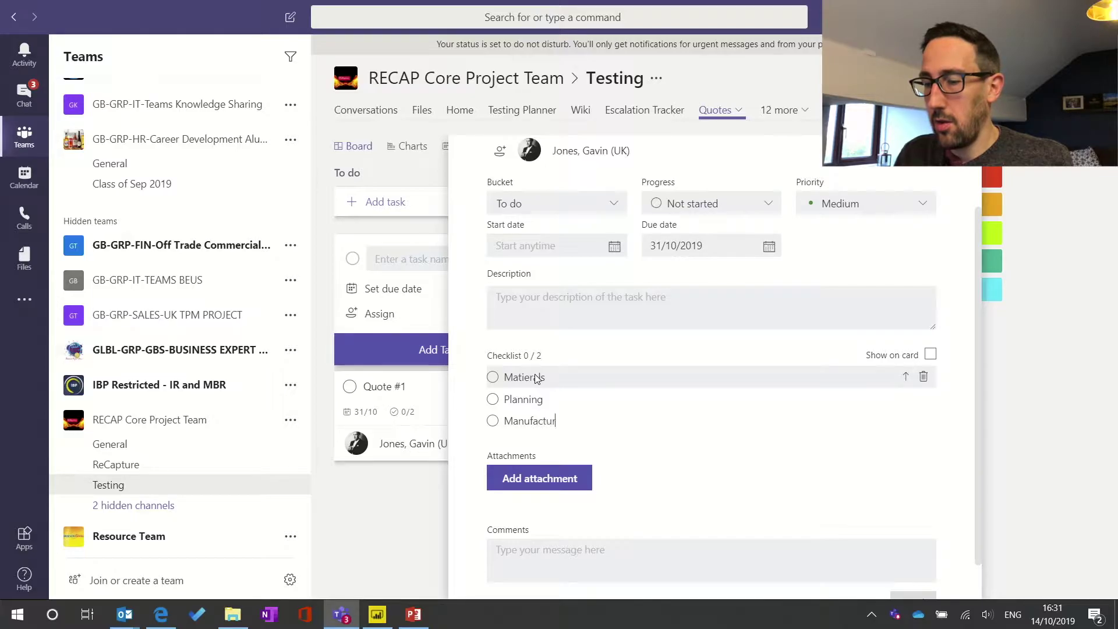
text(Manufacturing)
key(Return)
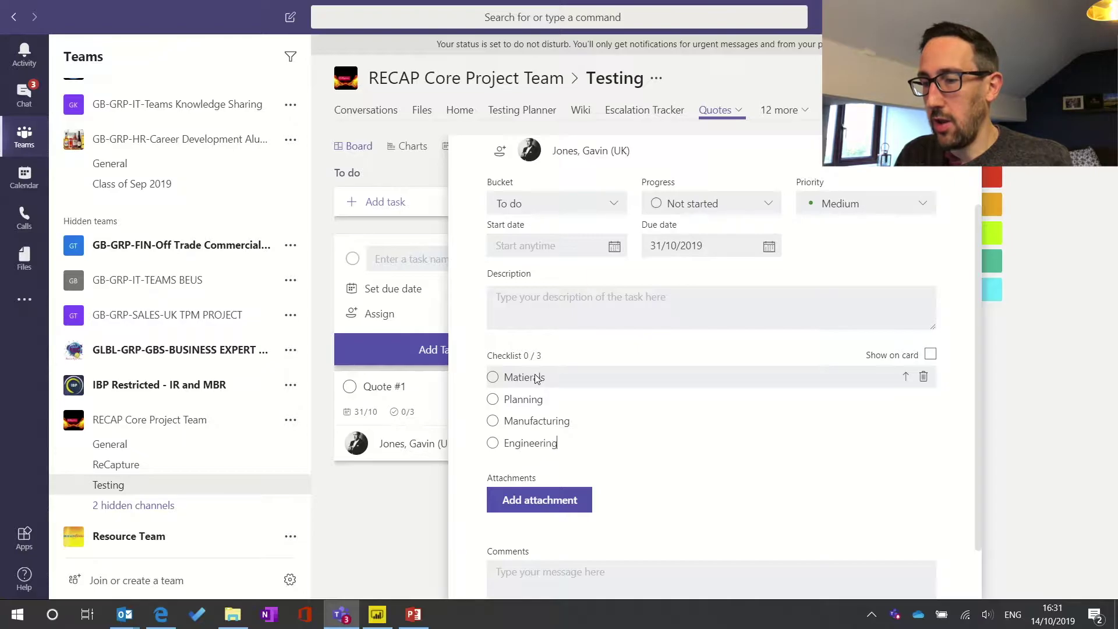
text(Engineering)
key(Return)
click(929, 354)
- Attach NAM instructions.docx from the team's SharePoint documents to the Quote #1 task
scroll(675, 412, down, 1)
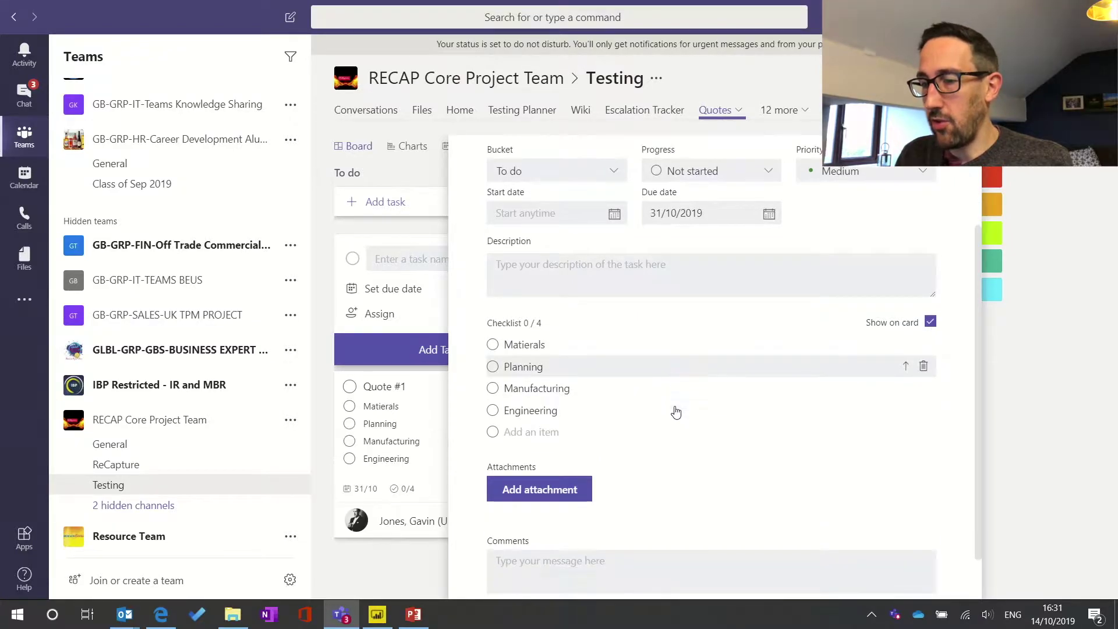
scroll(675, 412, down, 1)
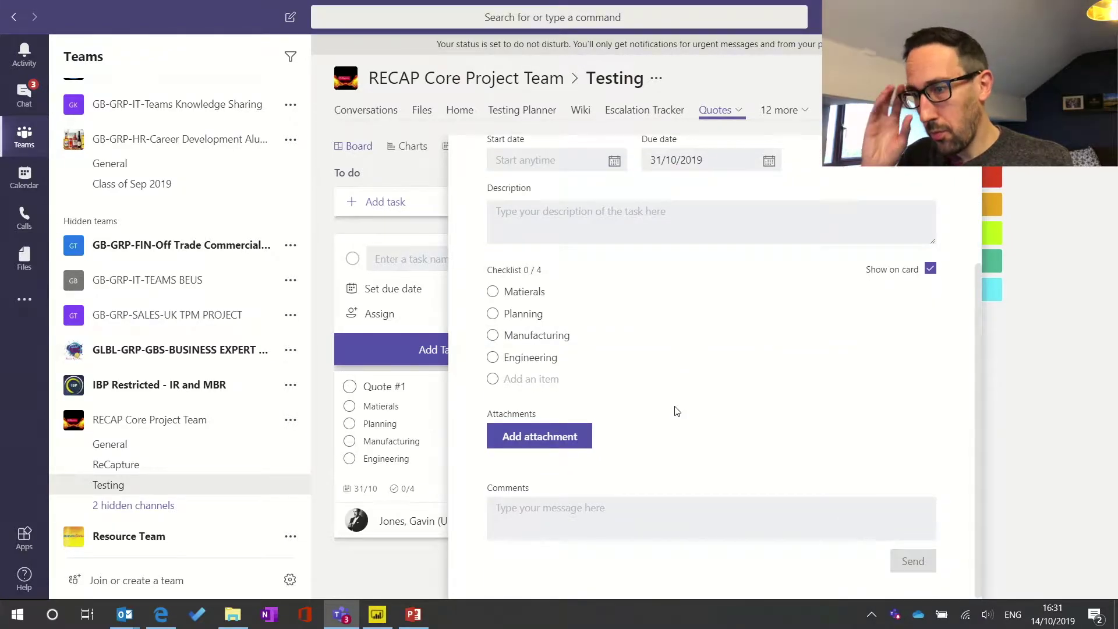
click(565, 438)
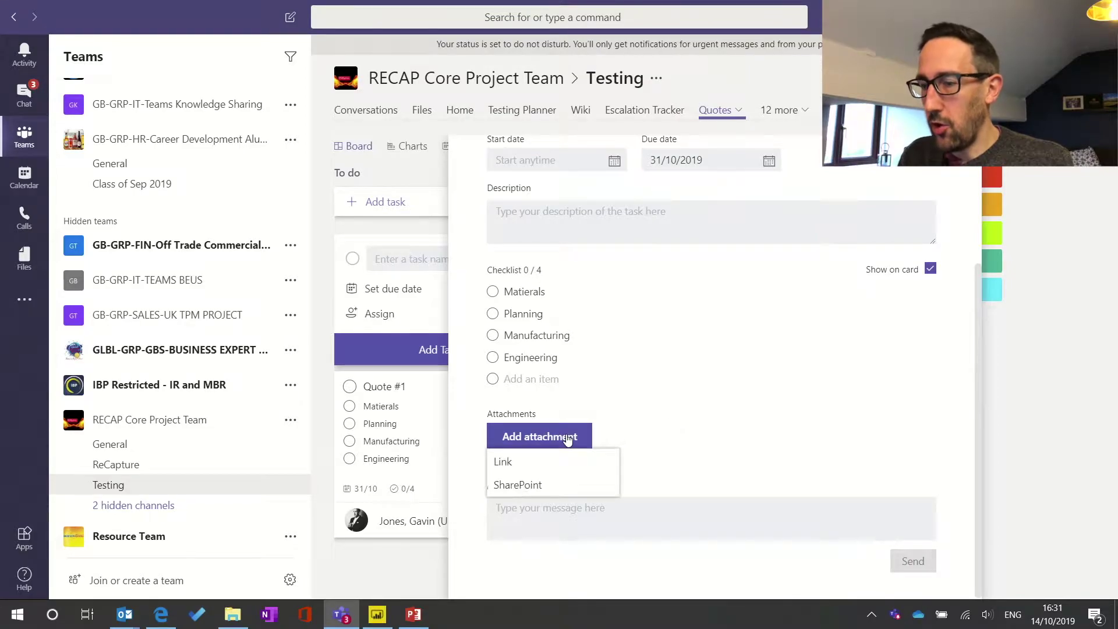
click(521, 486)
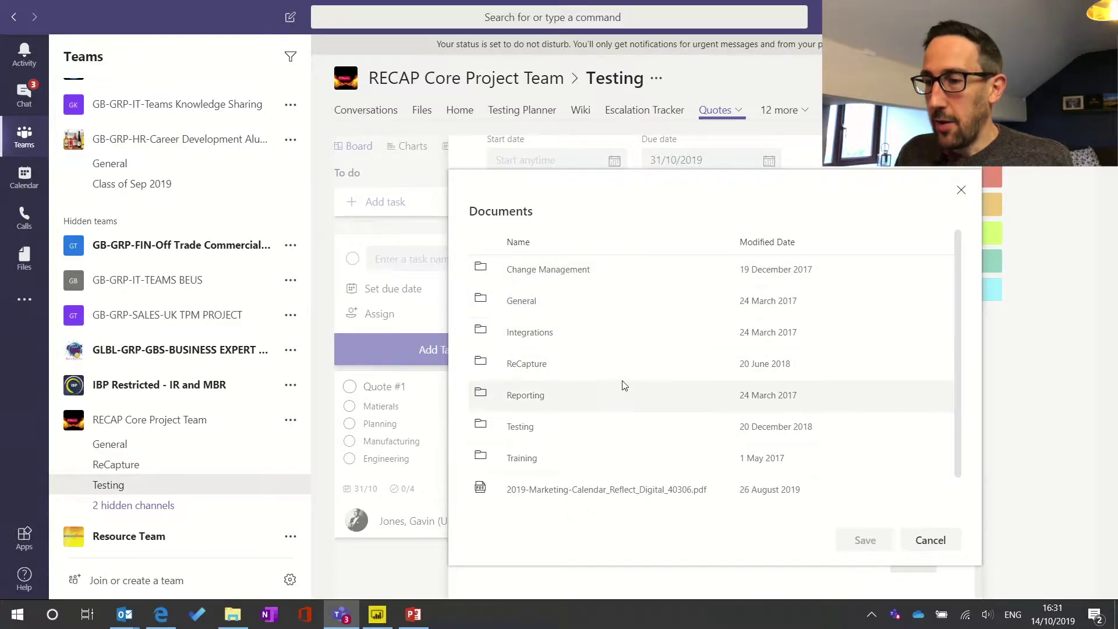
scroll(624, 382, down, 1)
click(666, 488)
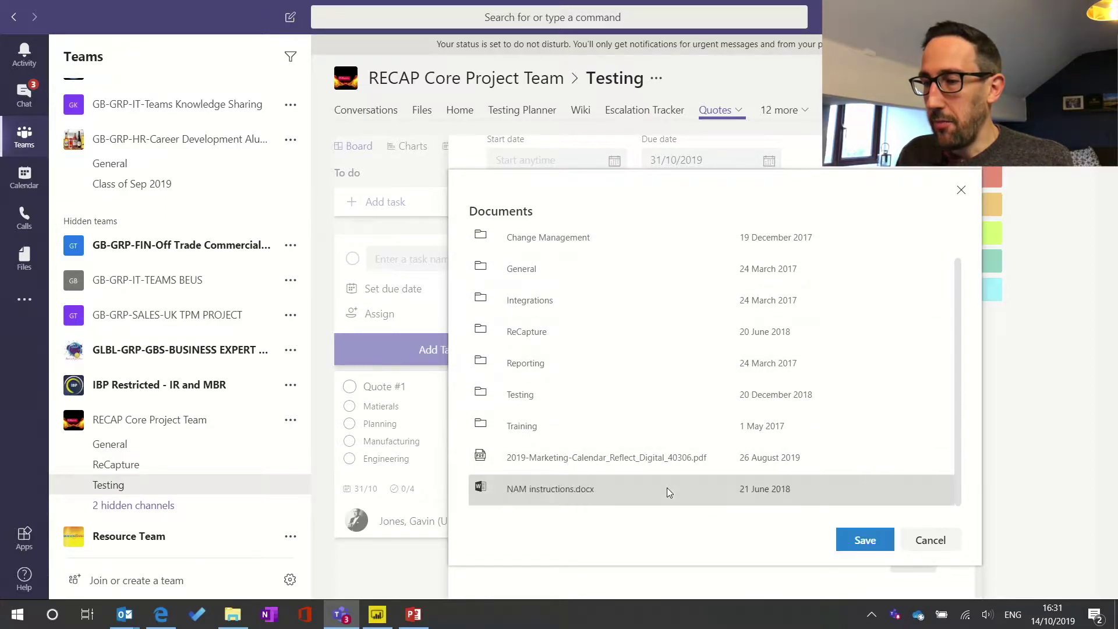
click(864, 554)
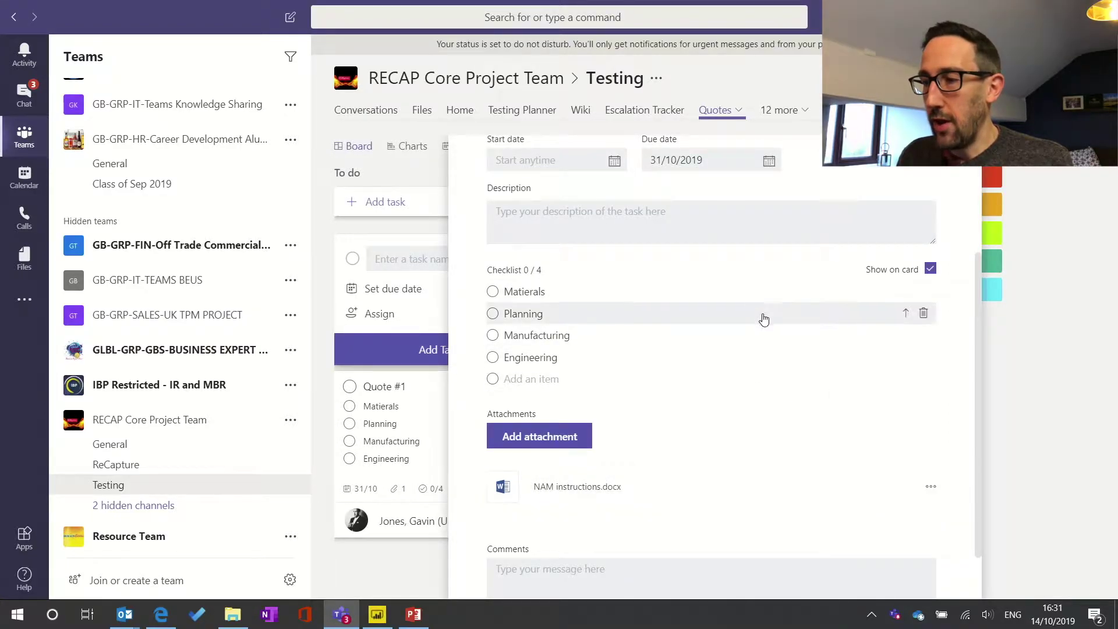
- Review the Quote #1 task's details and attachment, and close both the task and the empty new-task form
scroll(762, 318, up, 3)
scroll(766, 328, down, 4)
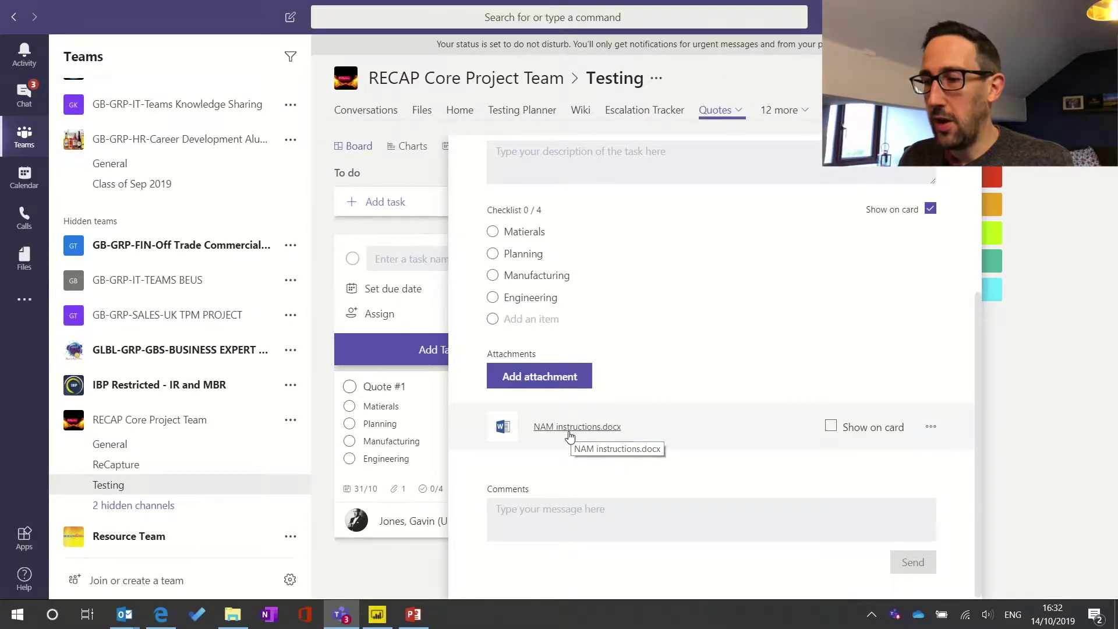
drag(570, 434, 665, 369)
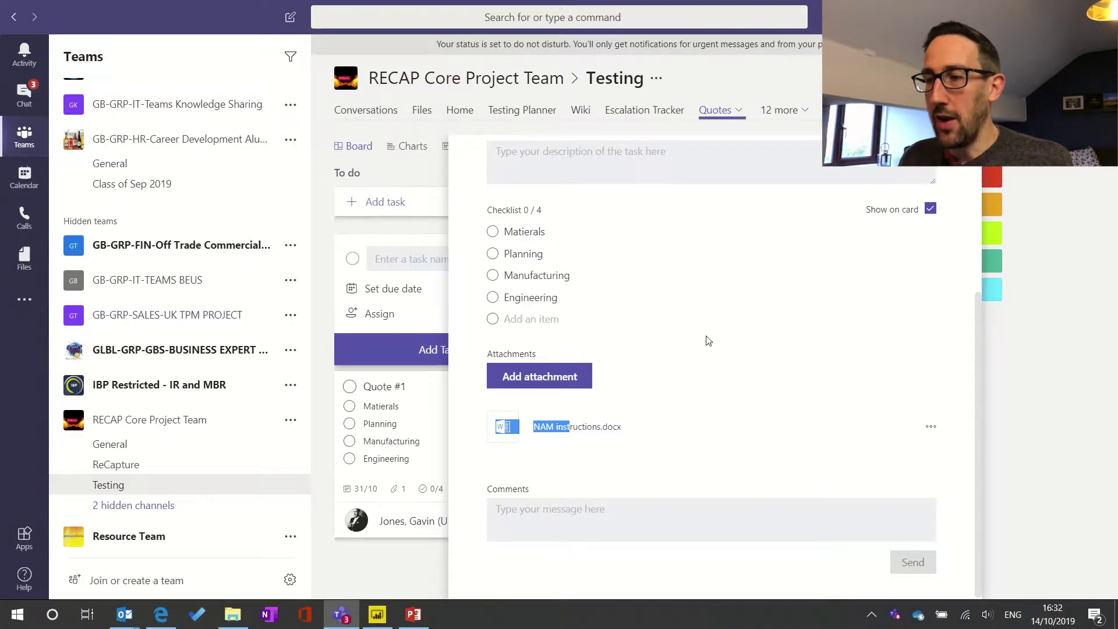
scroll(917, 391, up, 4)
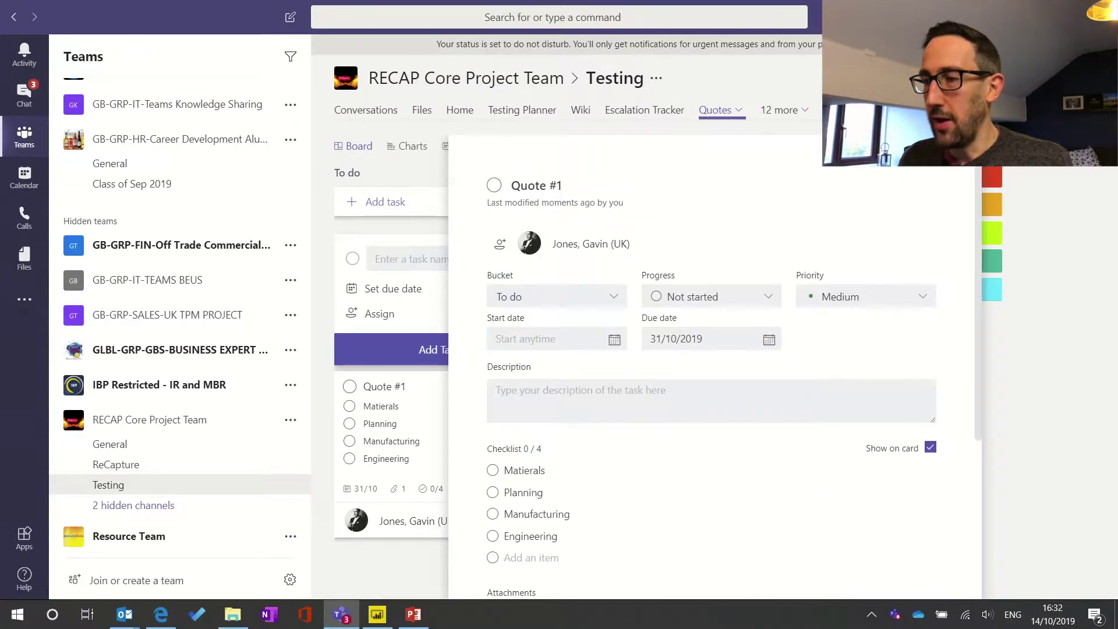
click(957, 154)
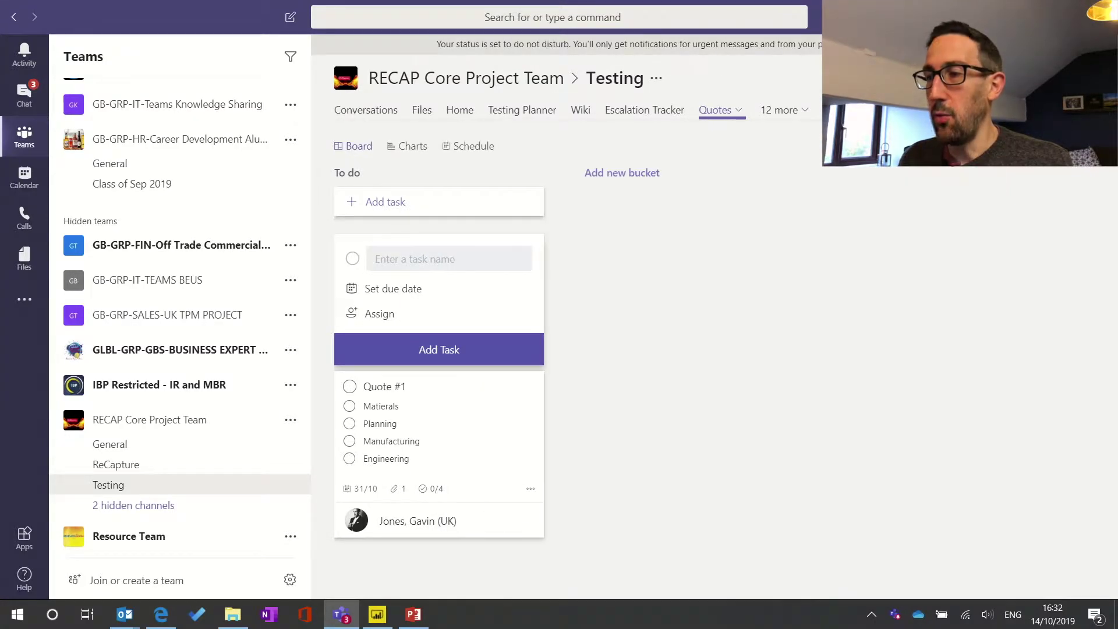
click(663, 316)
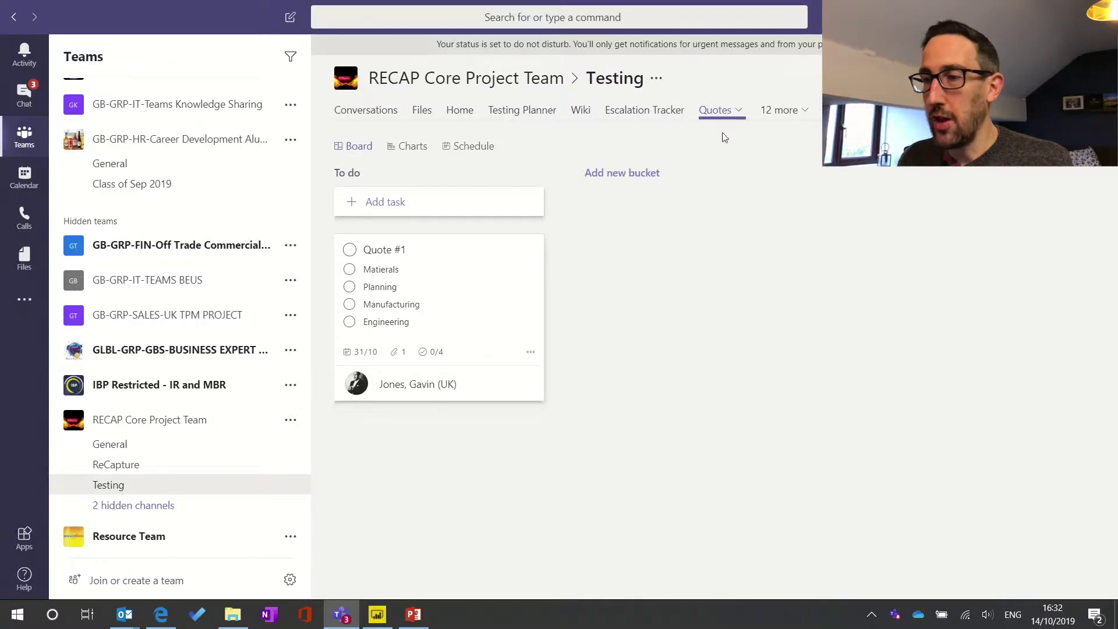
- Examine the plan's status, bucket and member charts and return to the board
click(407, 147)
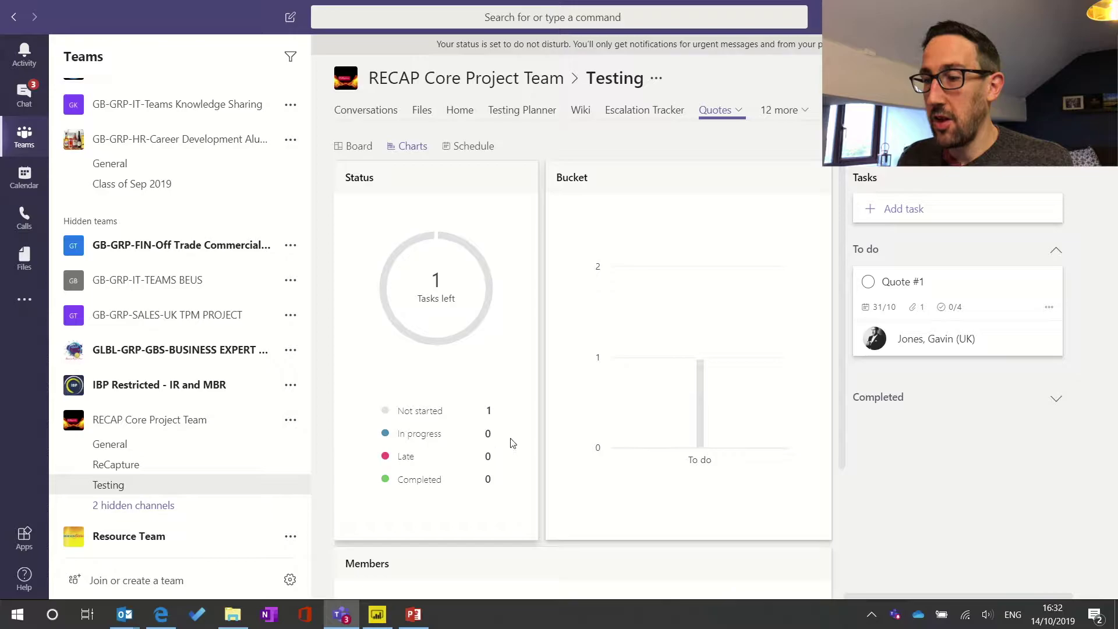
scroll(512, 444, down, 3)
scroll(512, 443, down, 1)
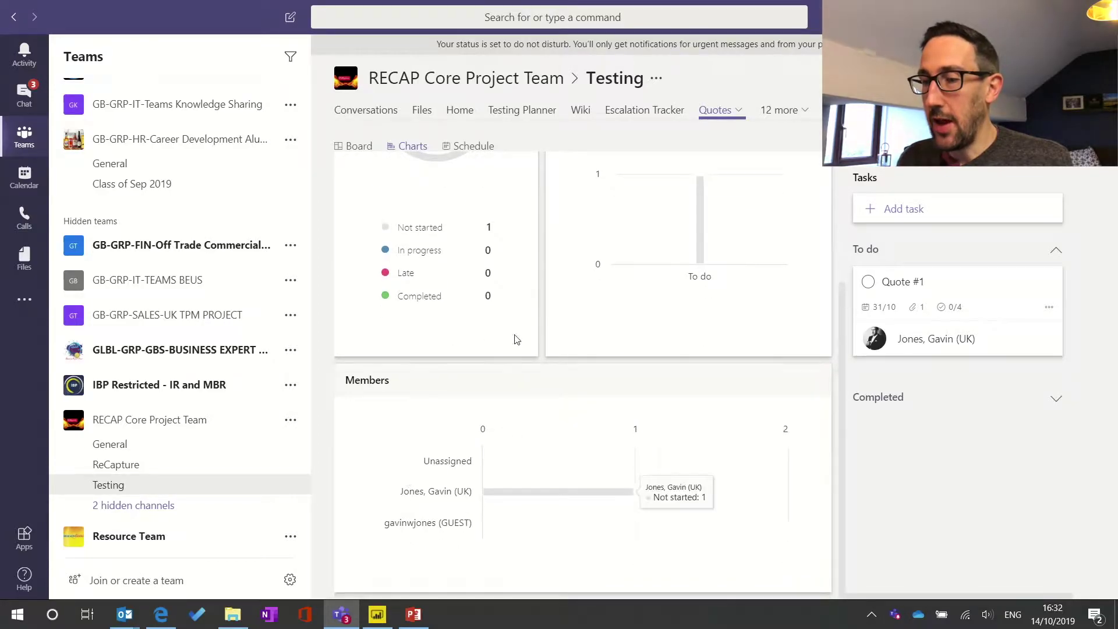
scroll(460, 369, up, 3)
scroll(462, 371, down, 3)
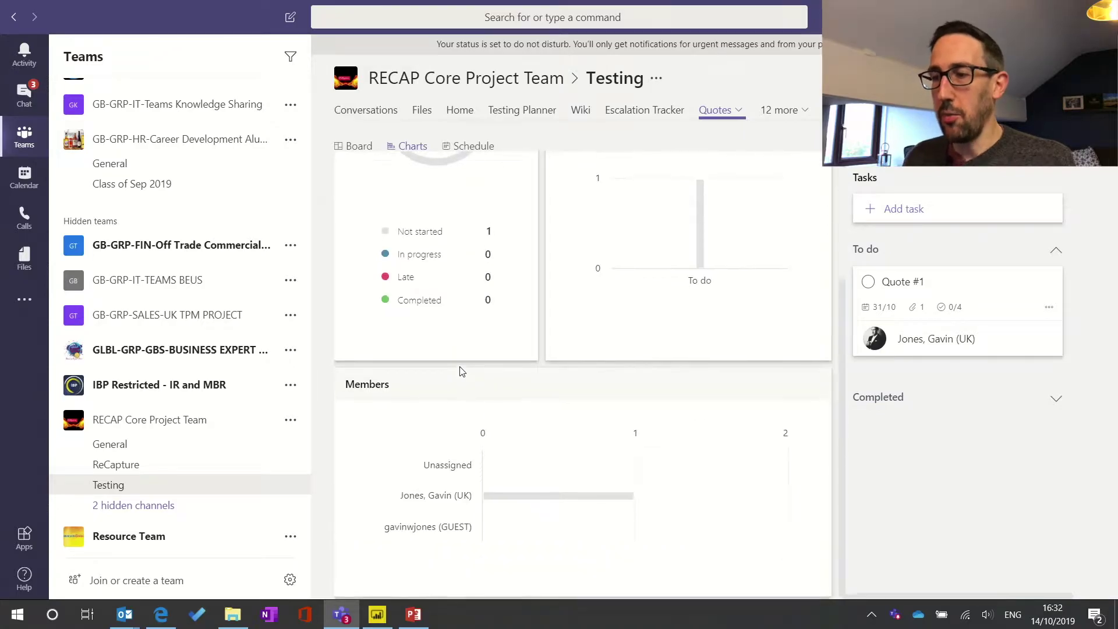
scroll(462, 371, up, 3)
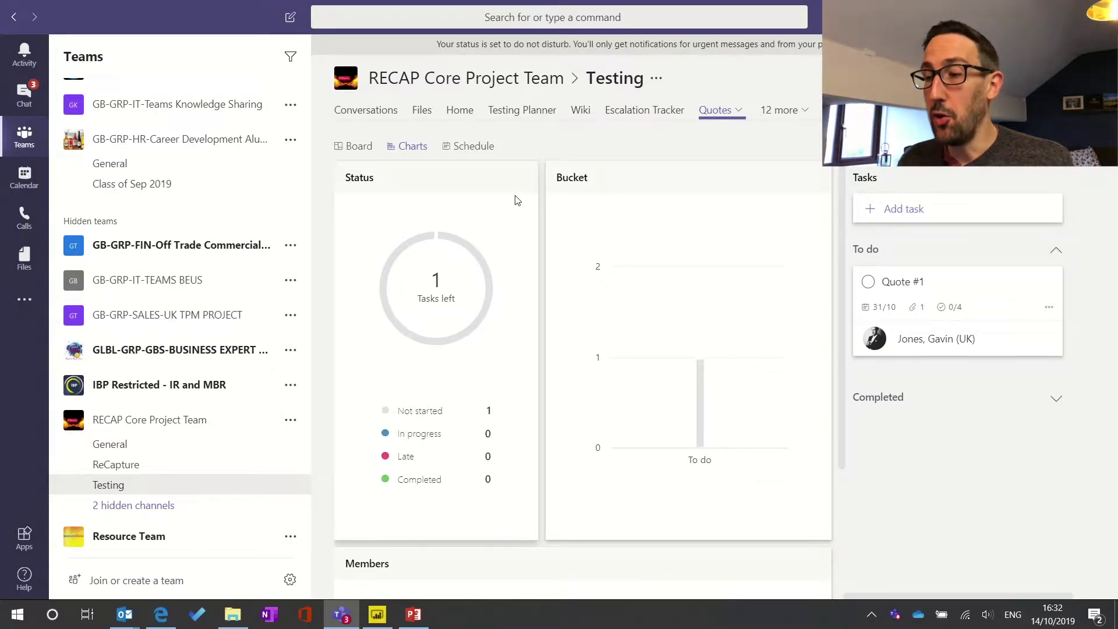
scroll(514, 201, down, 2)
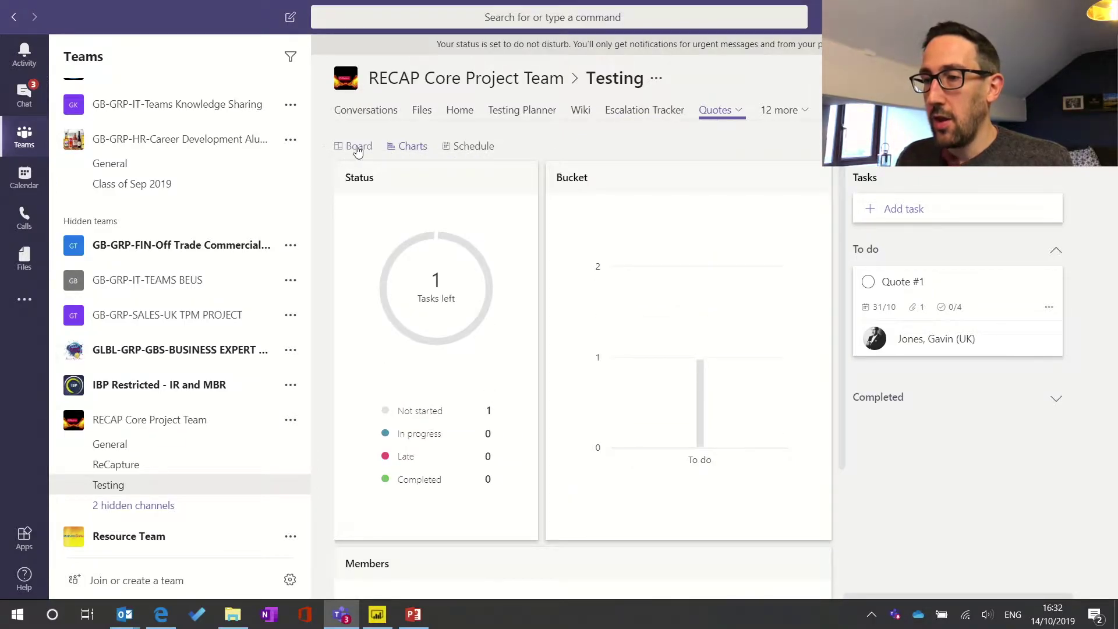
click(357, 150)
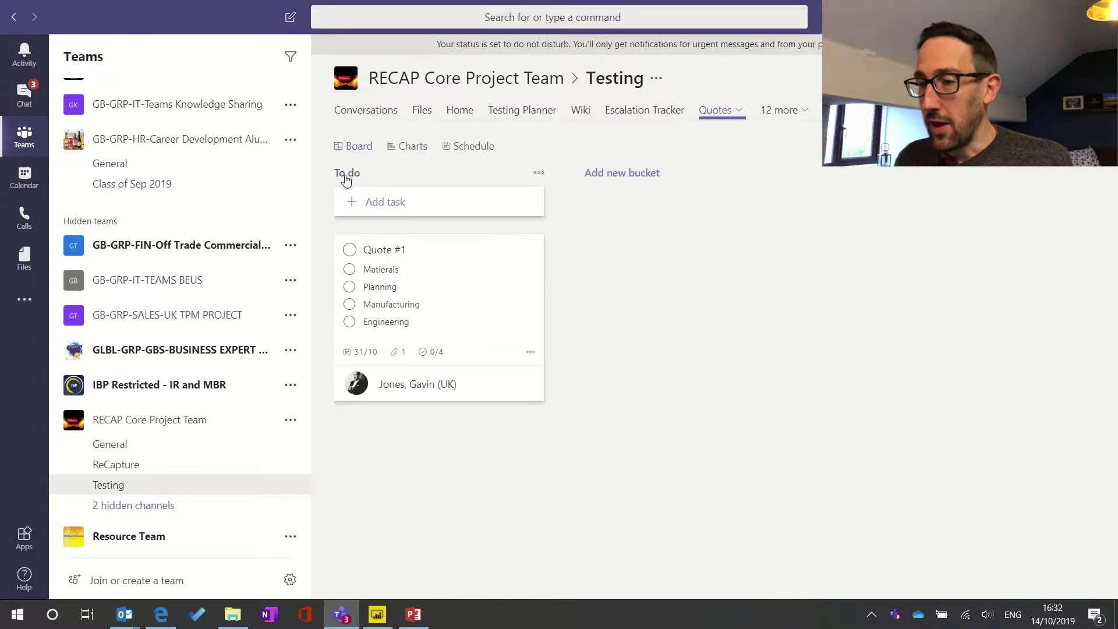
- Hide the Quote #1 checklist from its card, delete all four checklist items and close the task
click(424, 284)
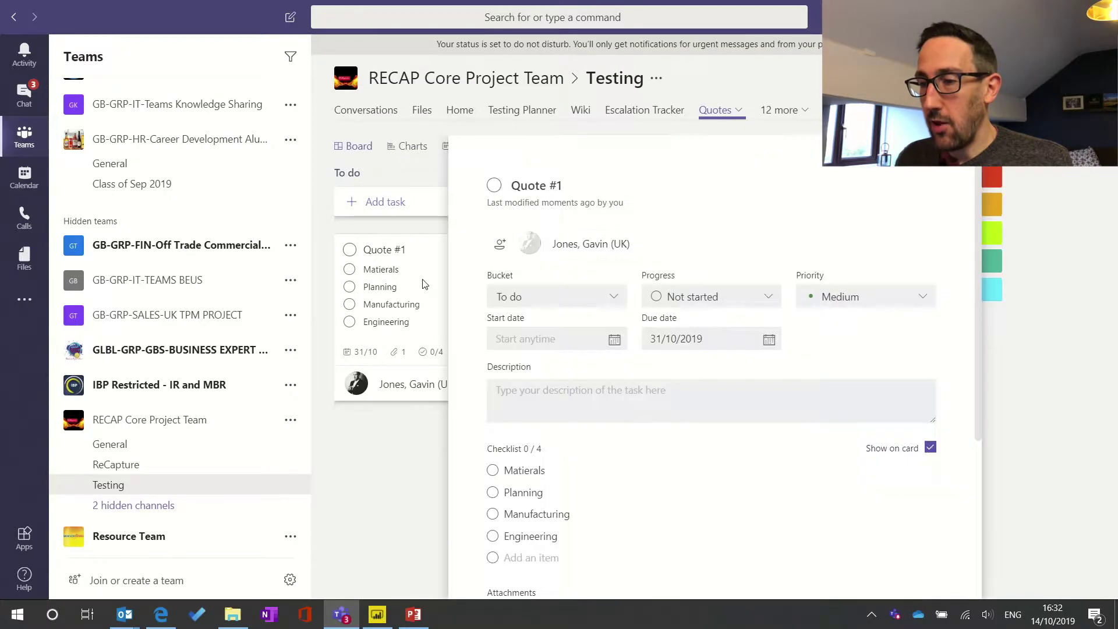
click(933, 450)
click(922, 472)
click(923, 471)
click(923, 471)
click(922, 472)
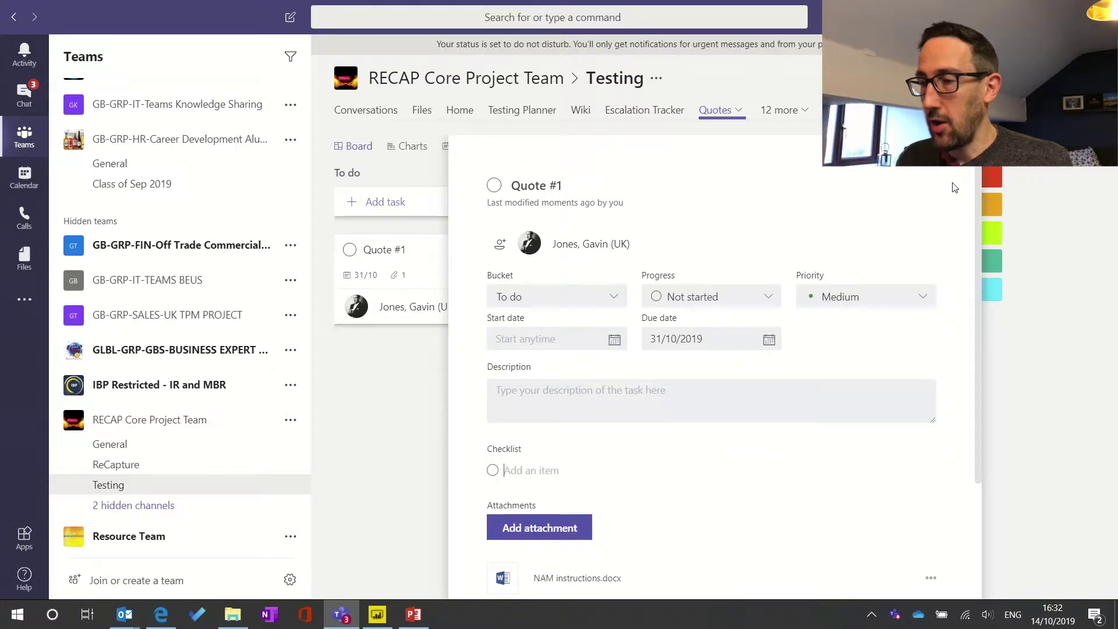
key(Escape)
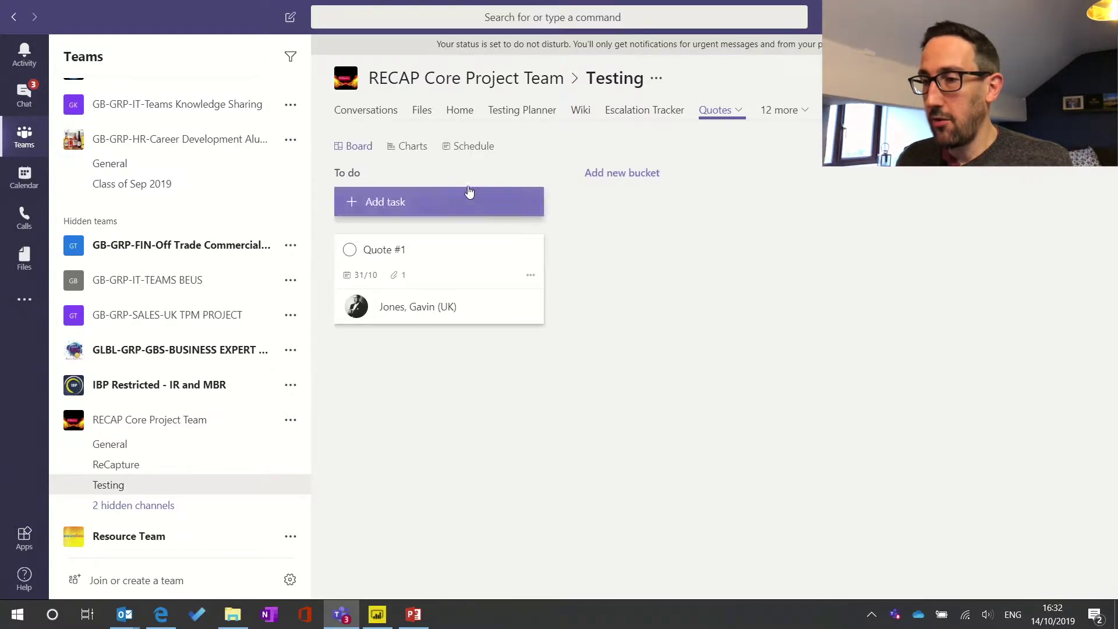
- Rename the To do bucket as Ideation
click(351, 174)
text(Me)
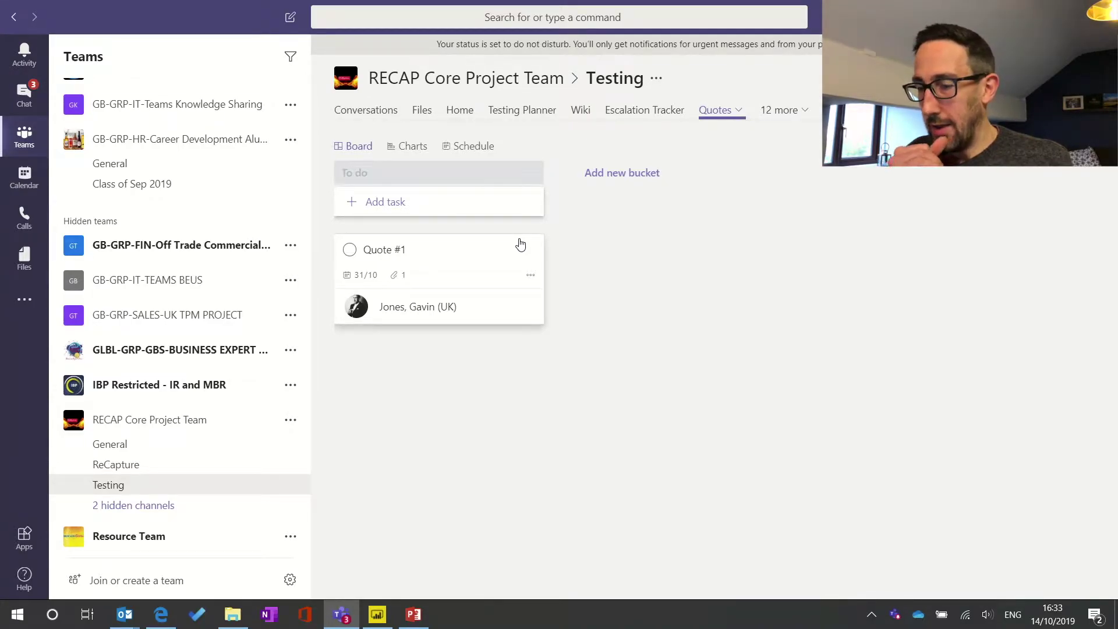
text(Ideation)
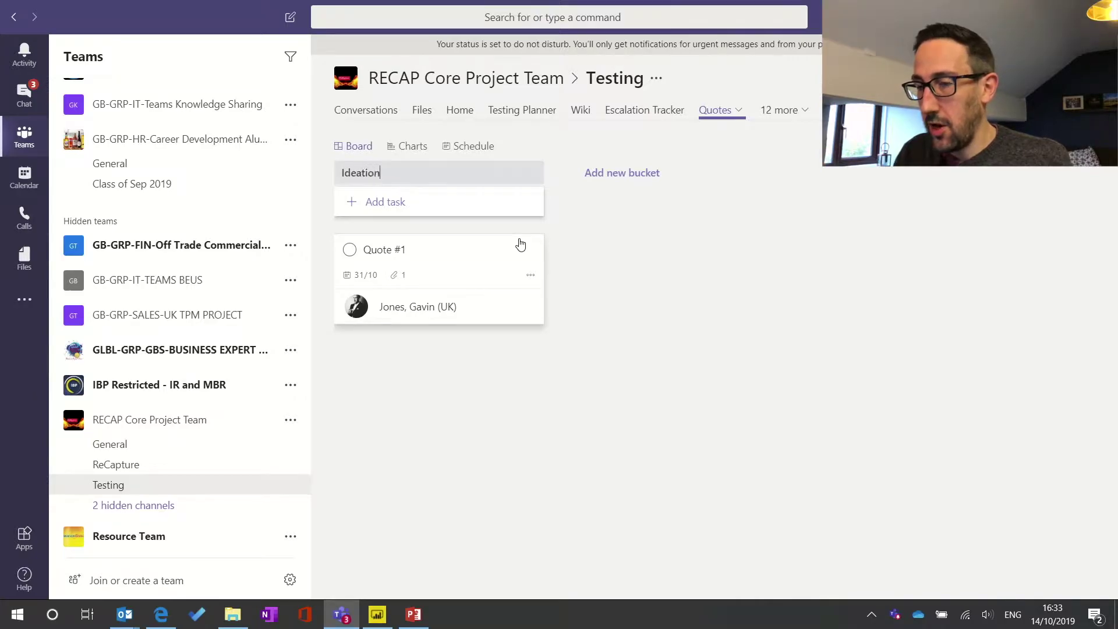
key(Return)
- Add three new buckets to the board named Materials, Planning and Manufacturing
click(617, 174)
text(Materials)
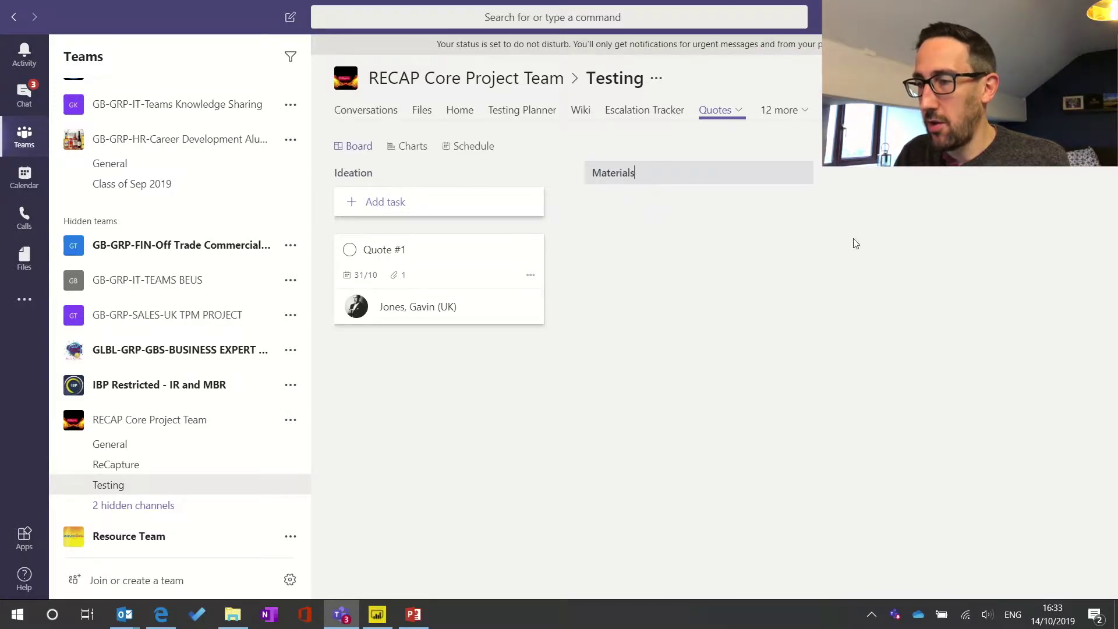
key(Return)
click(871, 176)
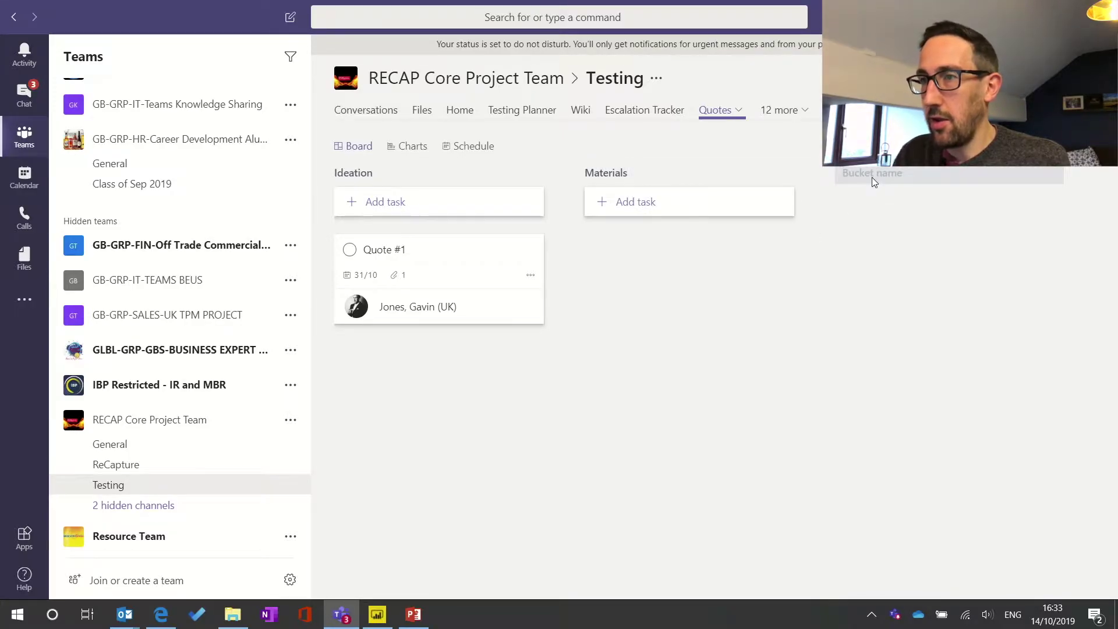
text(Planning)
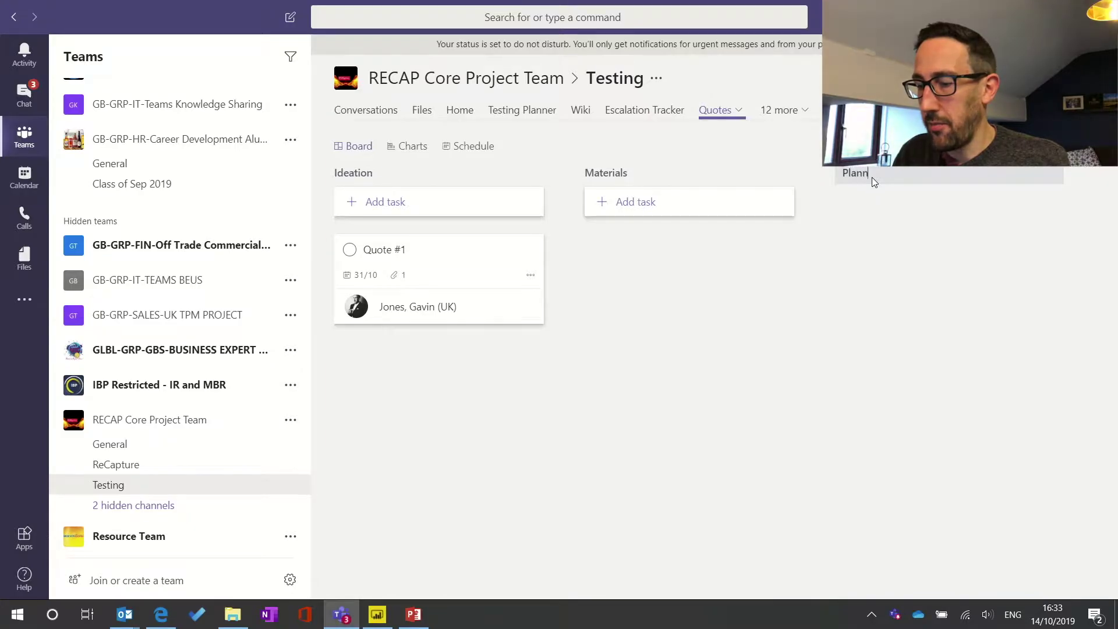
click(945, 258)
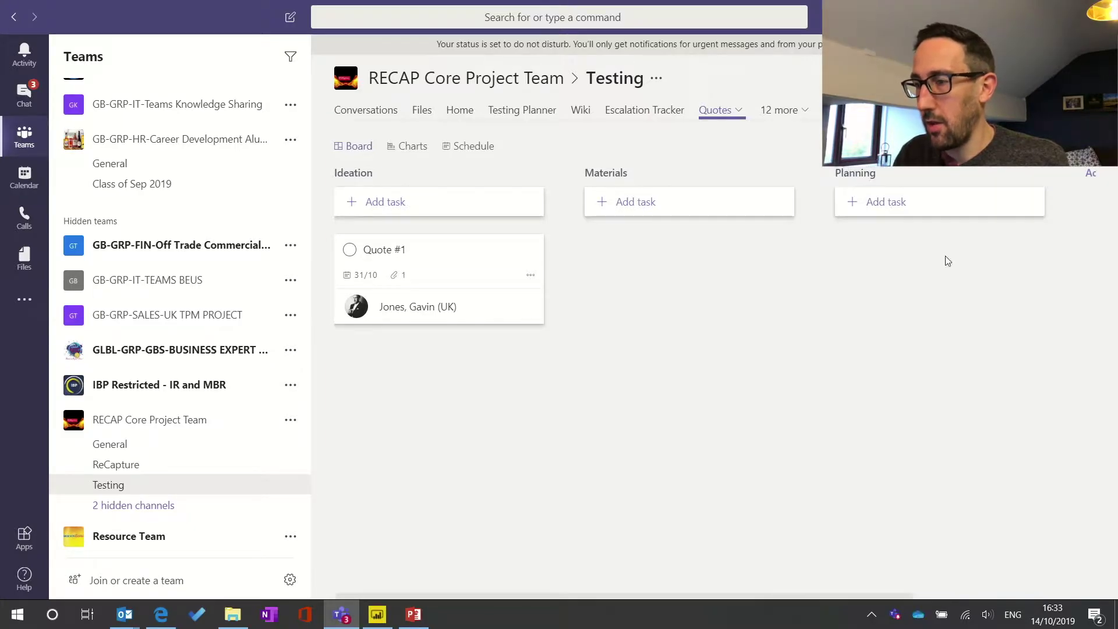
click(1091, 173)
text(Manu)
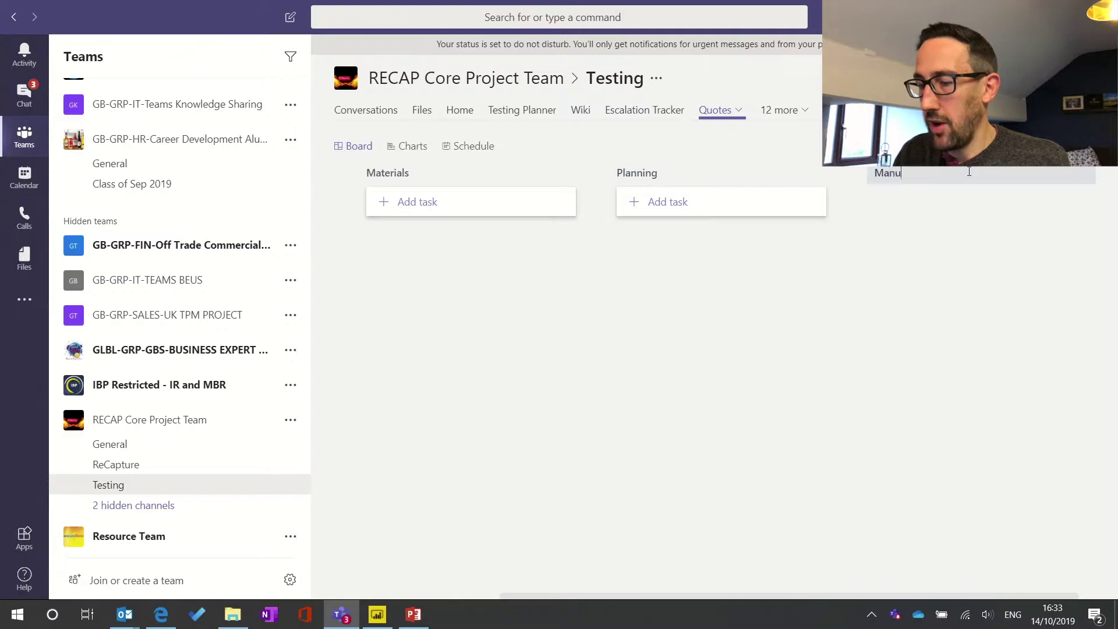
text(facturing)
key(Return)
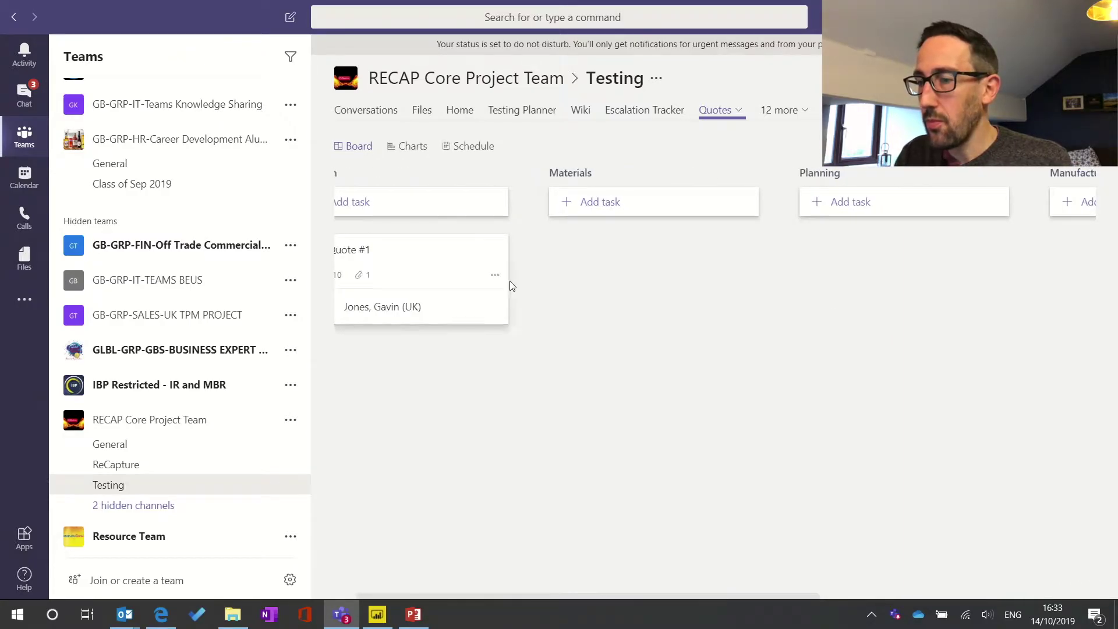
- Move the Quote #1 task to the Materials bucket, and check the plan's charts before returning to the board
drag(459, 257, 618, 252)
mouse_move(685, 261)
mouse_down()
mouse_move(938, 257)
mouse_move(718, 239)
mouse_move(906, 256)
mouse_move(683, 254)
mouse_up()
click(407, 148)
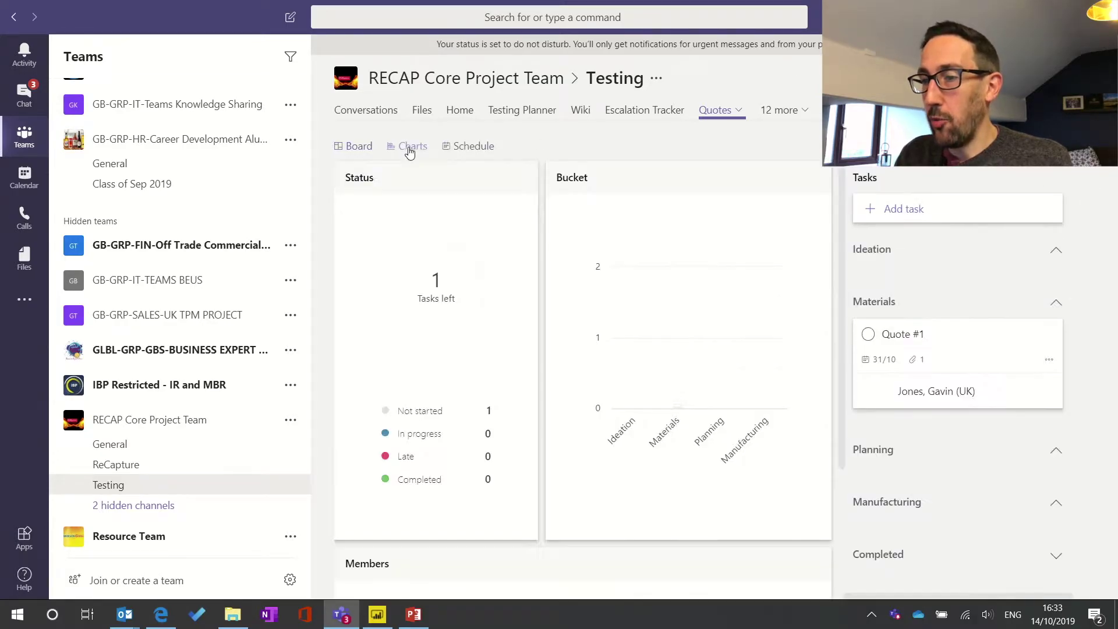
mouse_move(677, 348)
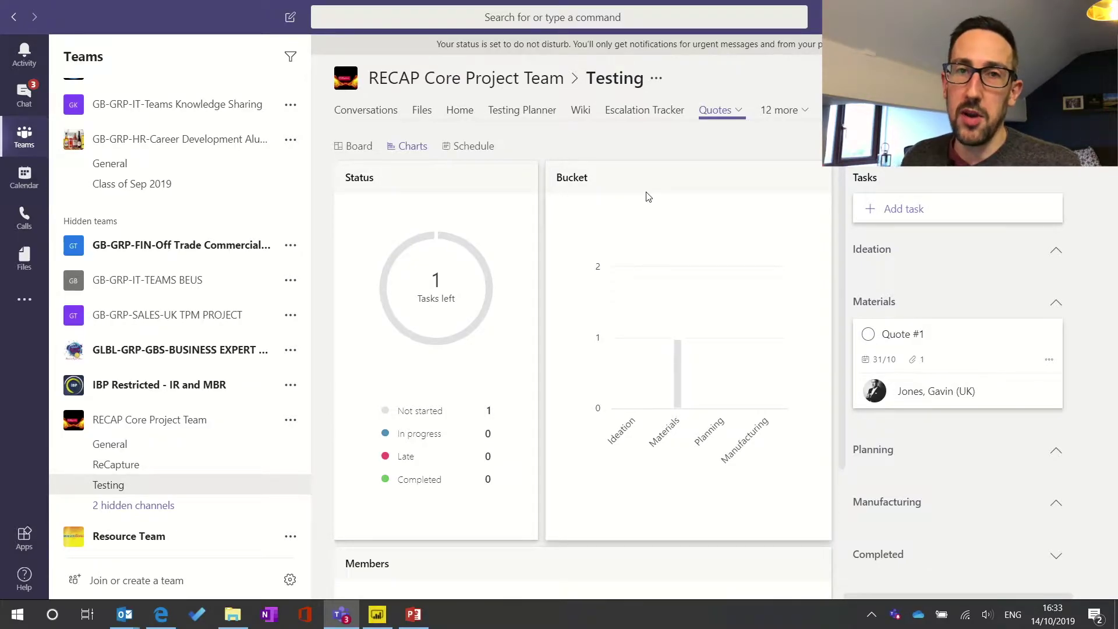
click(357, 151)
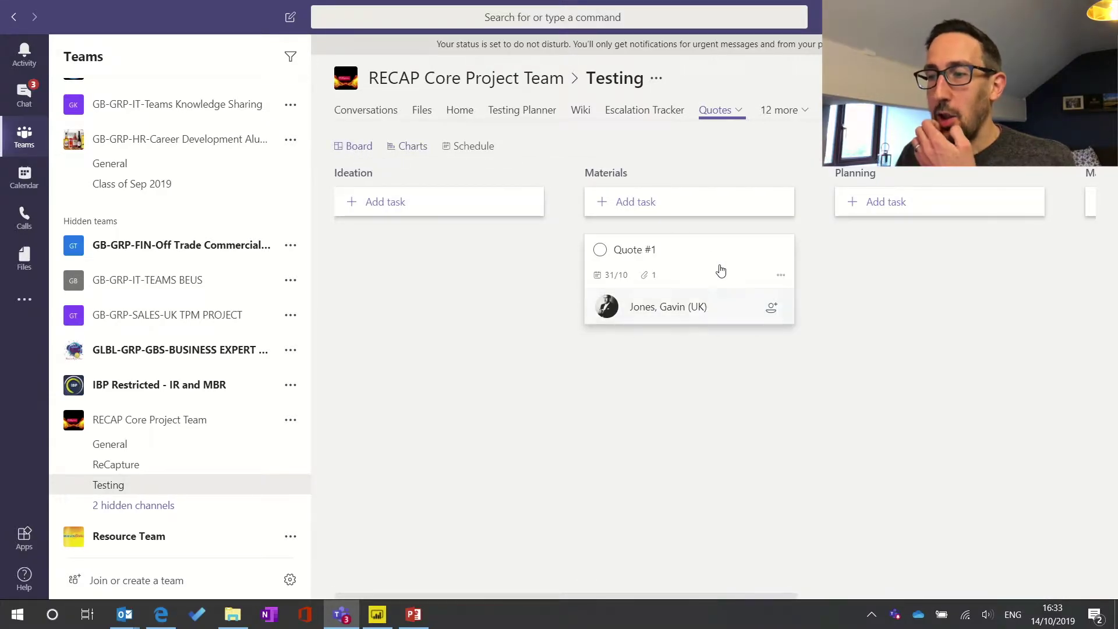
- Move the Quote #1 task to the Planning bucket and reassign it from the current member to the guest account
drag(748, 269, 898, 250)
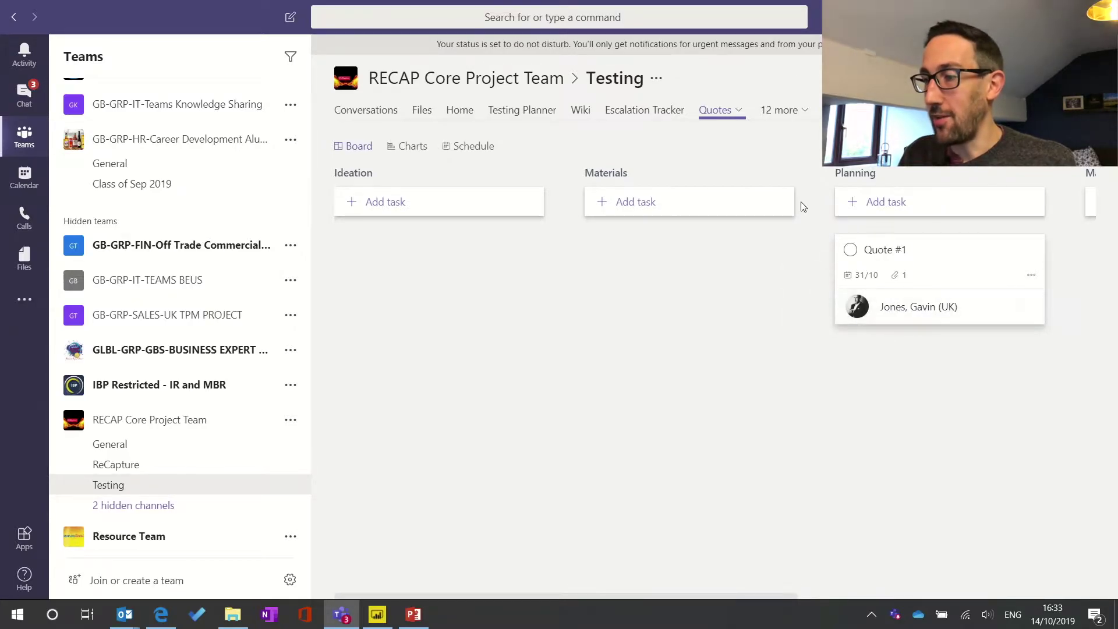
click(953, 277)
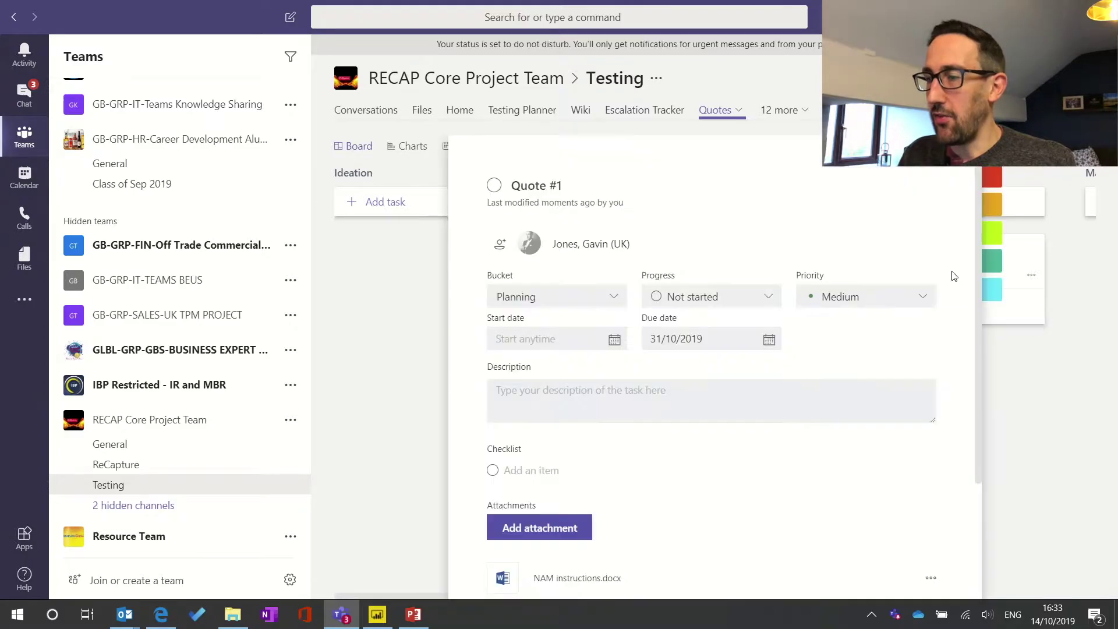
scroll(754, 415, down, 3)
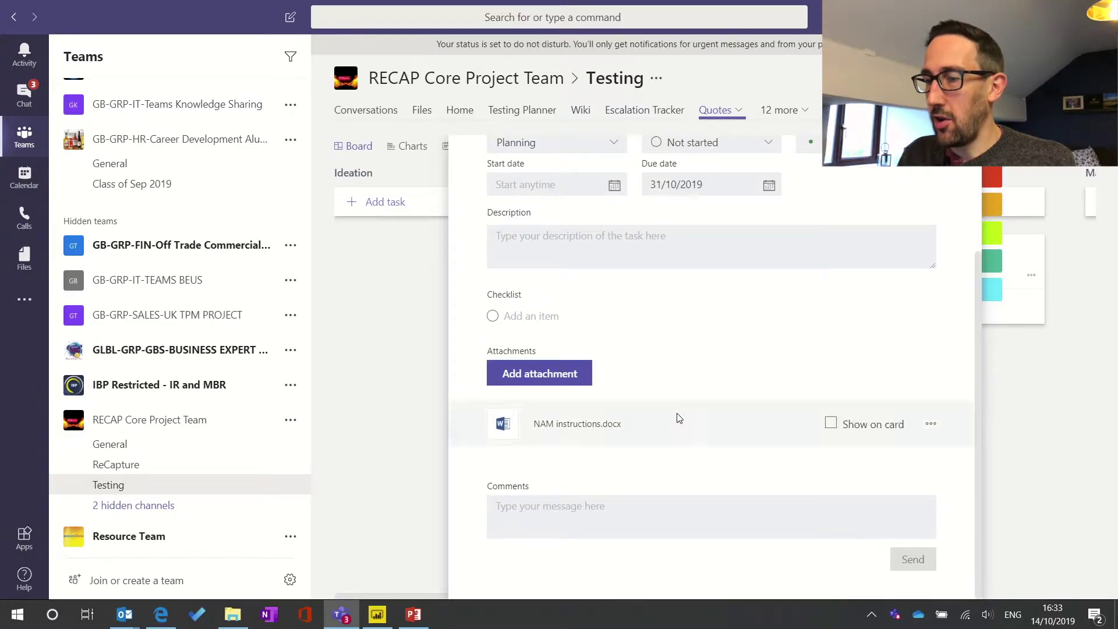
scroll(687, 389, up, 3)
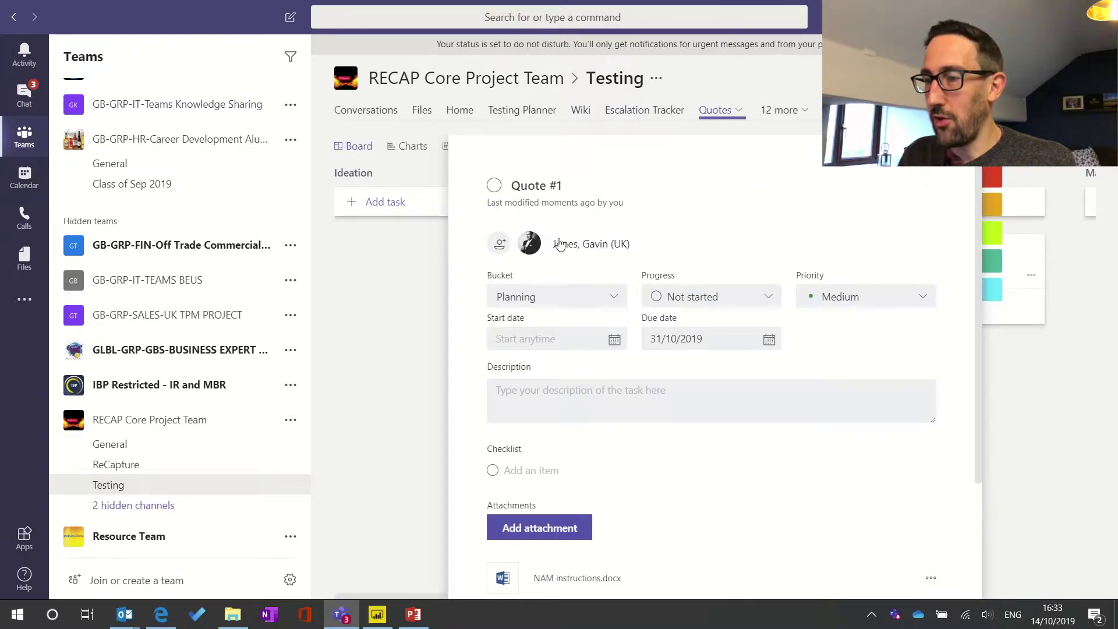
click(591, 251)
click(673, 341)
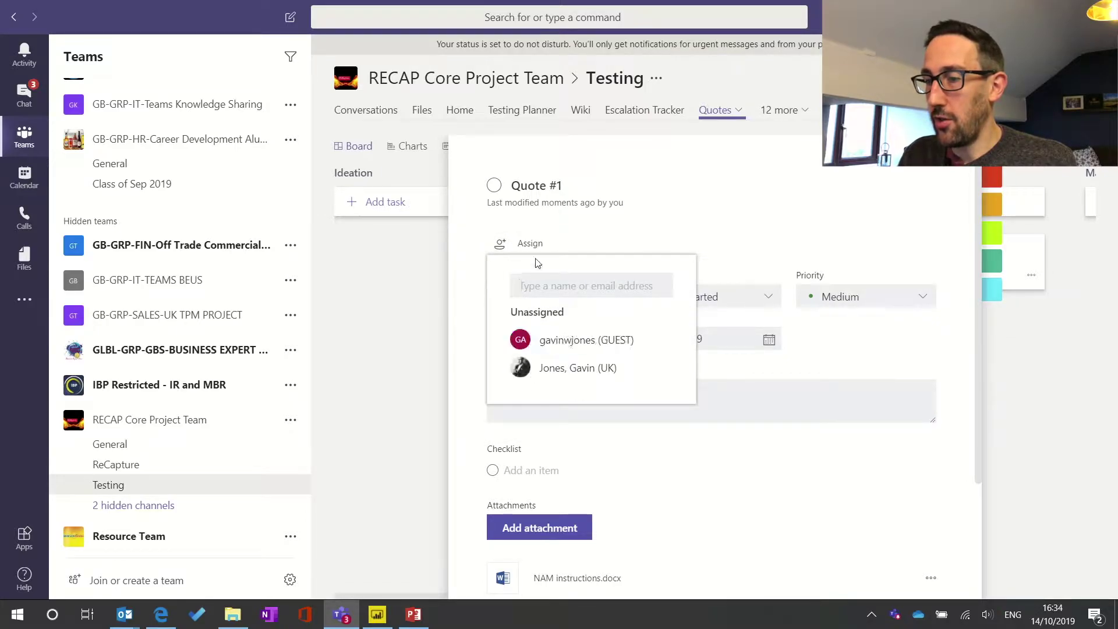
click(572, 344)
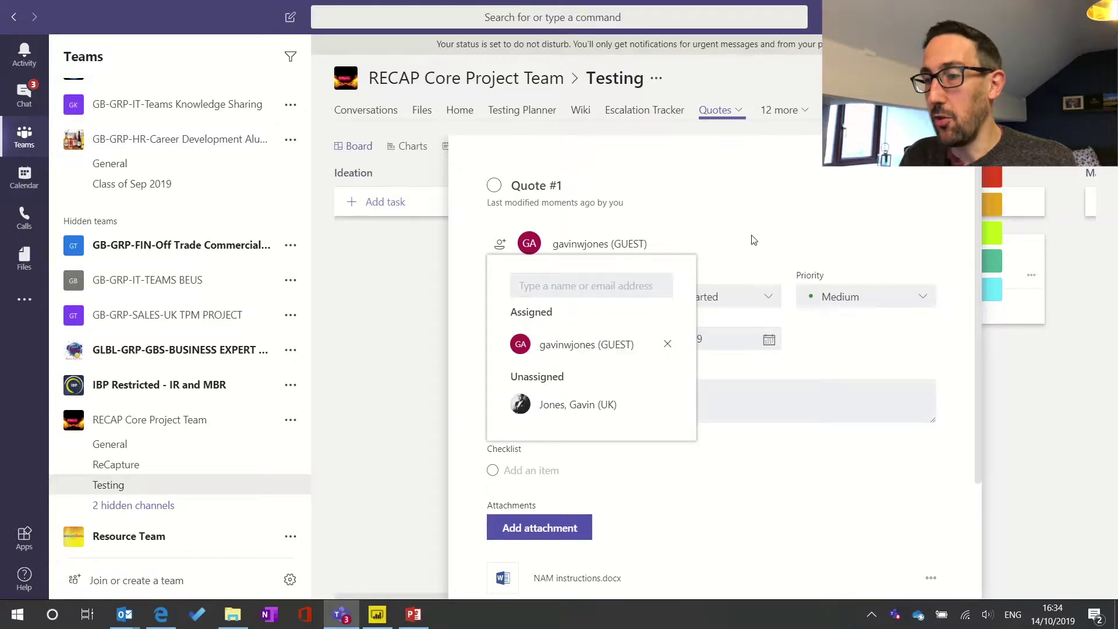
click(787, 228)
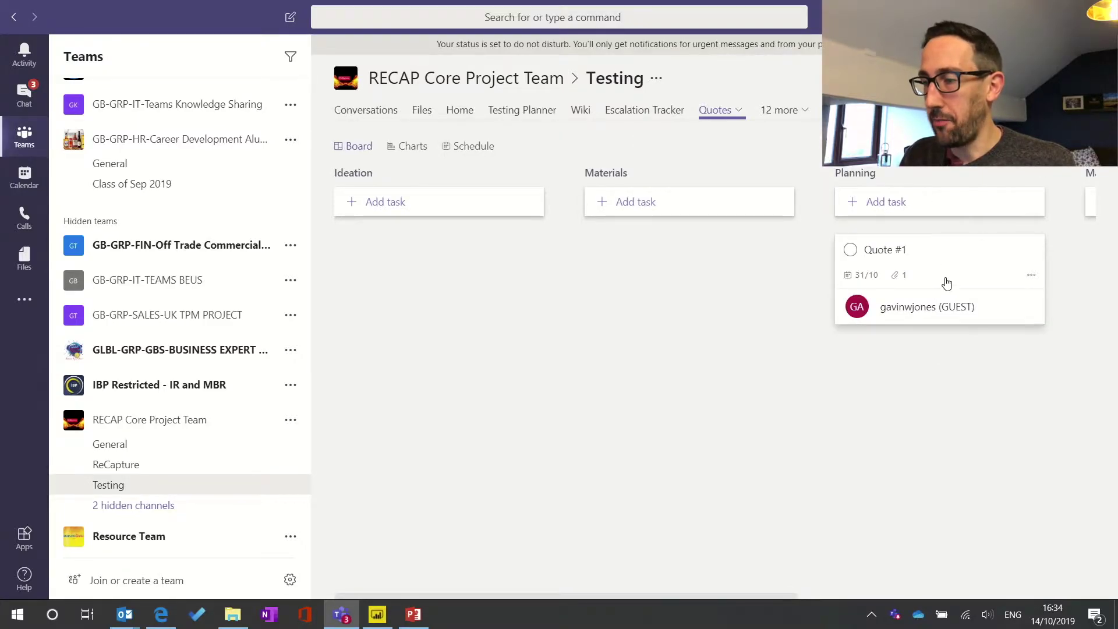
- Move the Quote #1 task to the Manufacturing bucket and back to Planning
scroll(978, 252, right, 10)
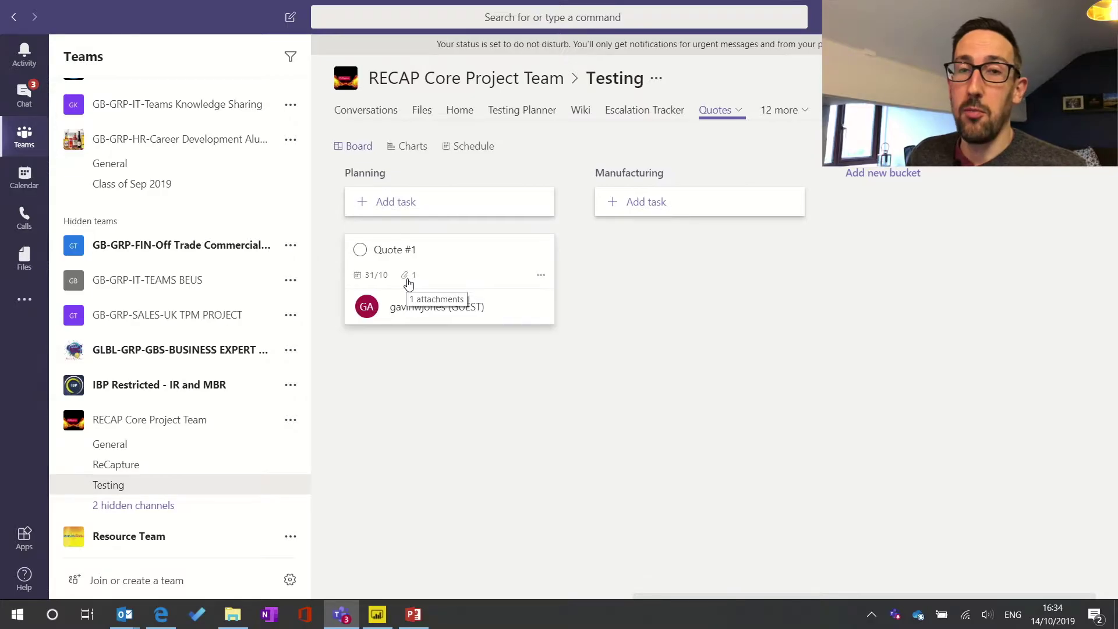
drag(481, 257, 679, 251)
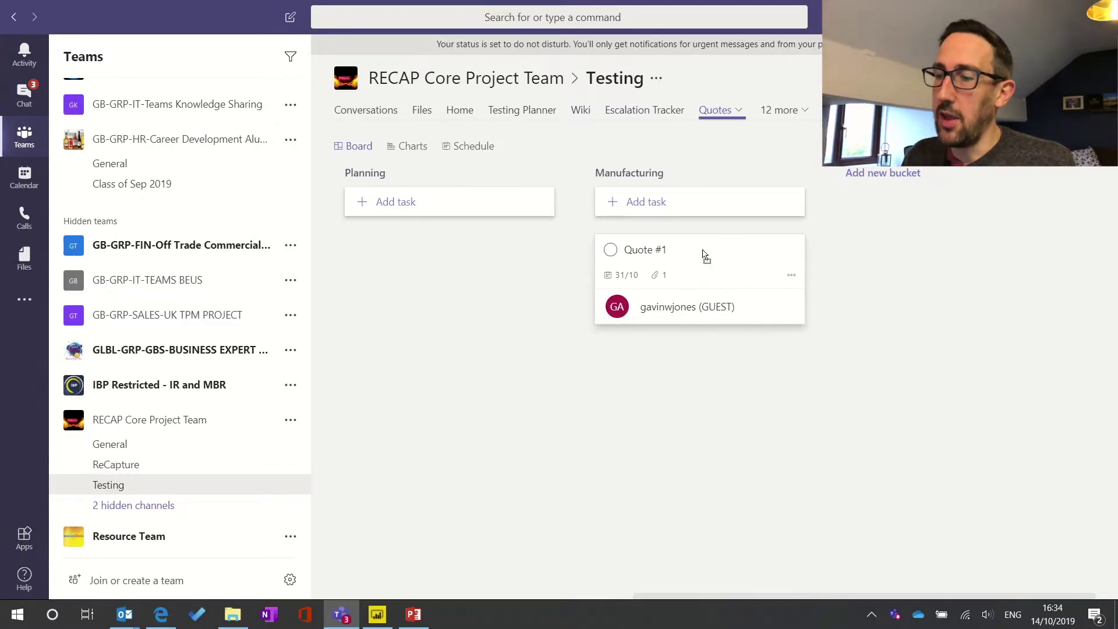
drag(702, 257, 504, 257)
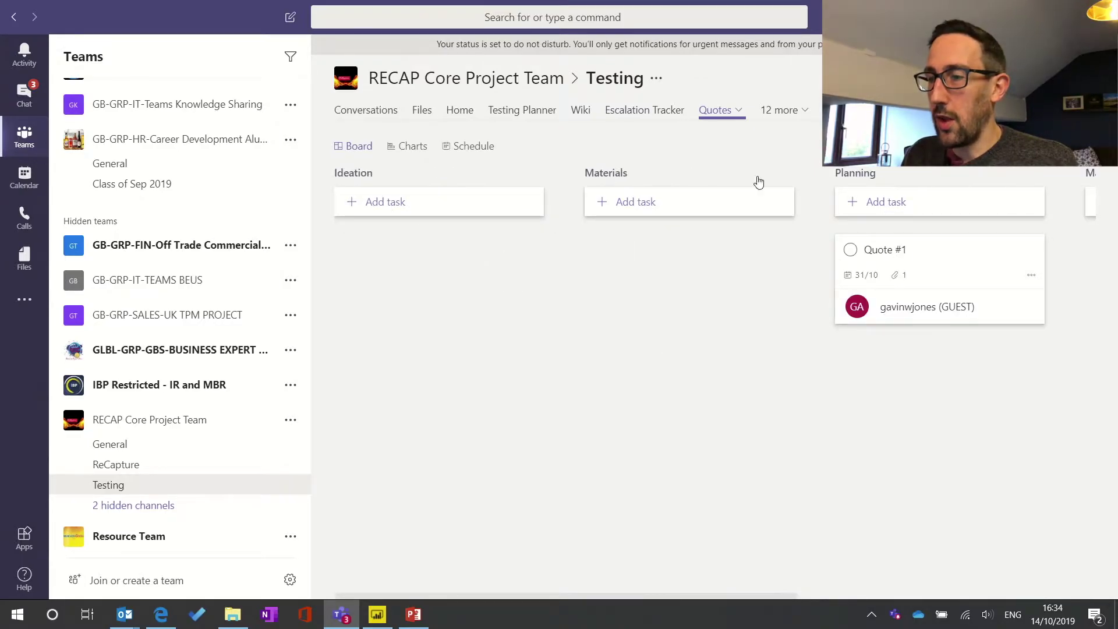
click(13, 300)
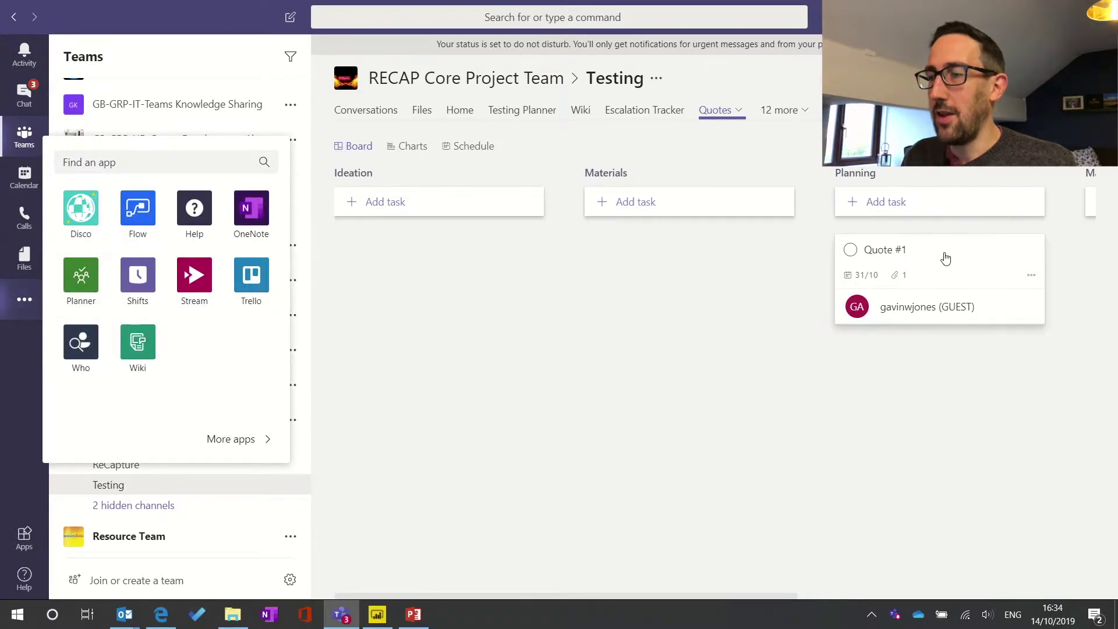
click(23, 299)
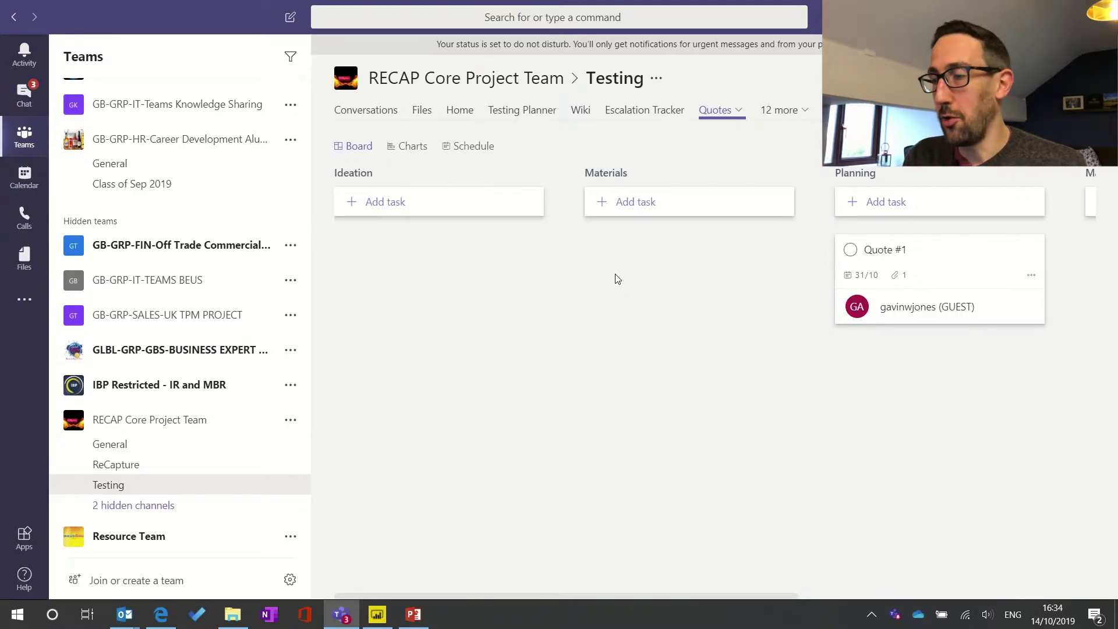
- Mark the Quote #1 task complete and reopen it from the completed list, and move it to the Materials bucket
click(850, 252)
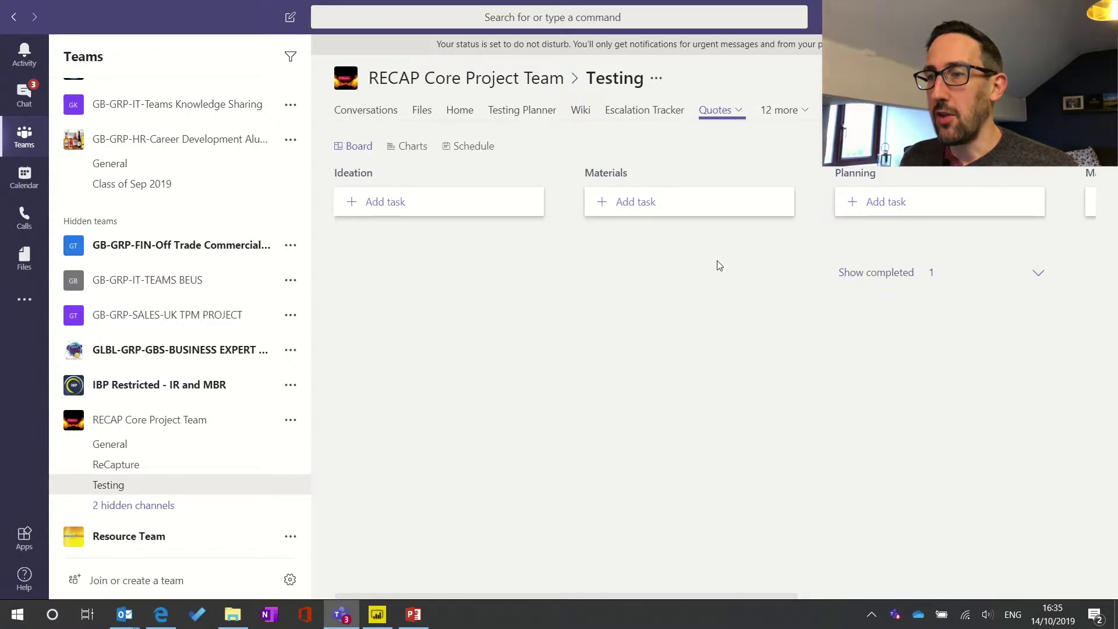
click(1035, 275)
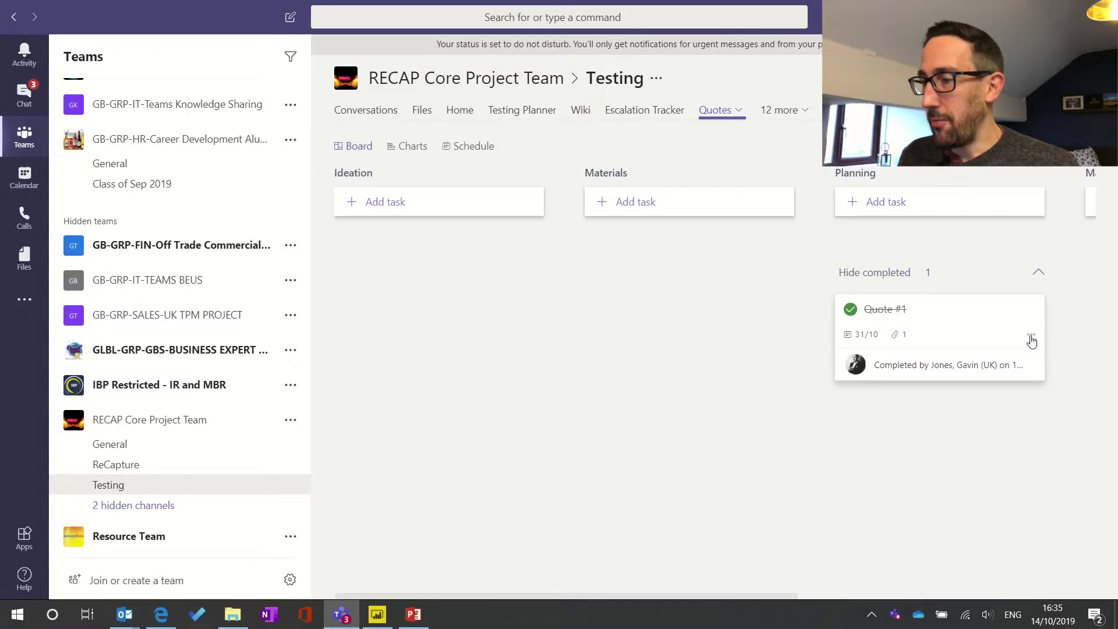
click(849, 310)
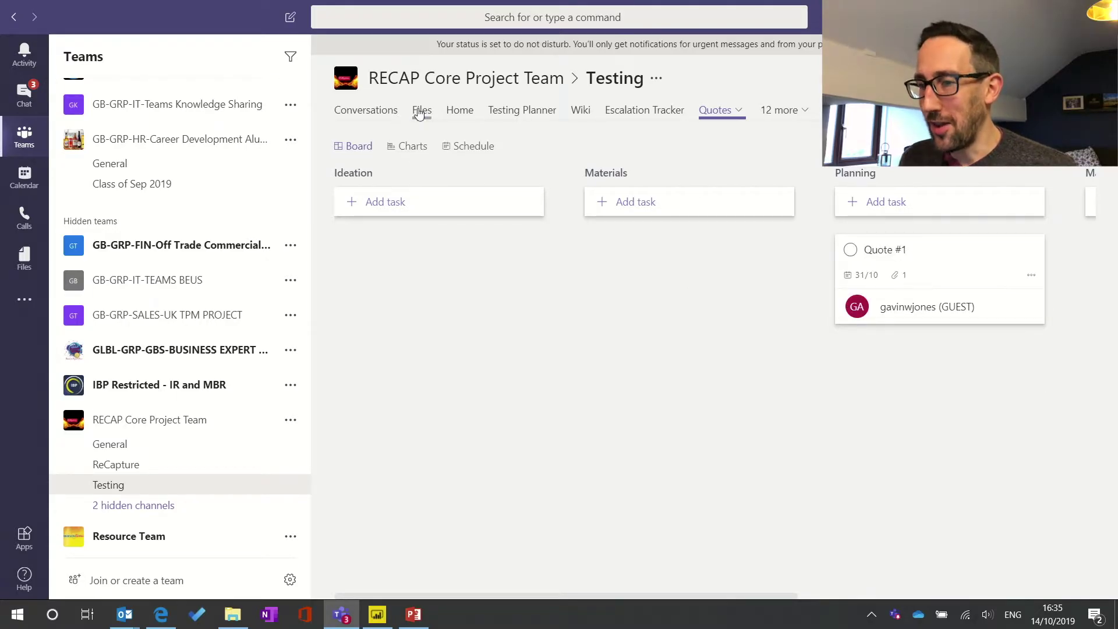
drag(976, 287, 693, 242)
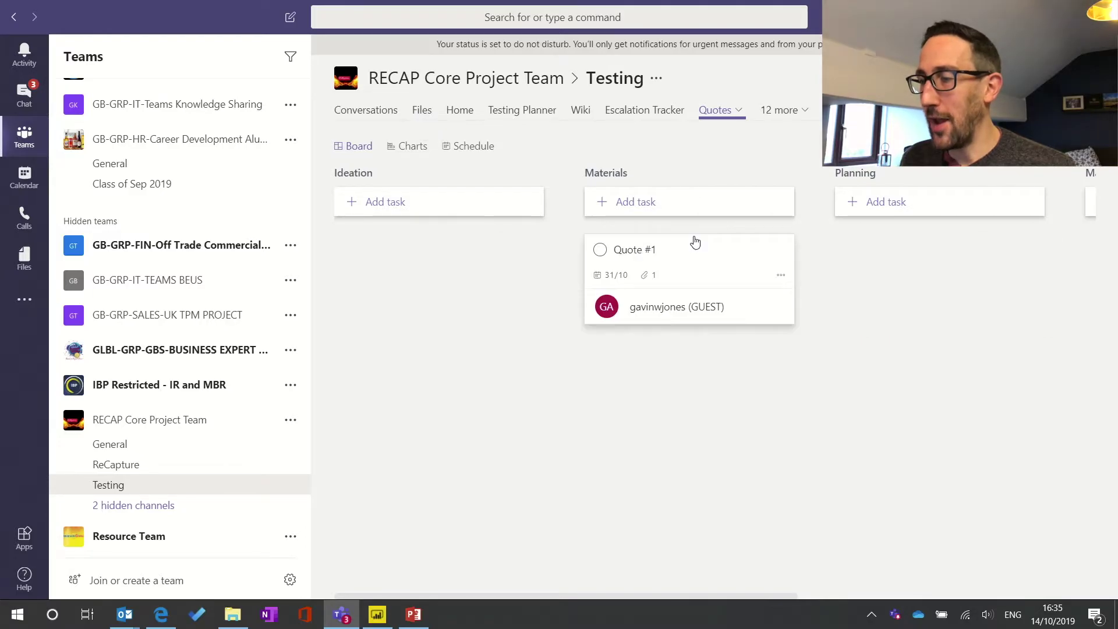
- Open the channel's Home page as a SharePoint site in the browser and start a new news post
click(457, 113)
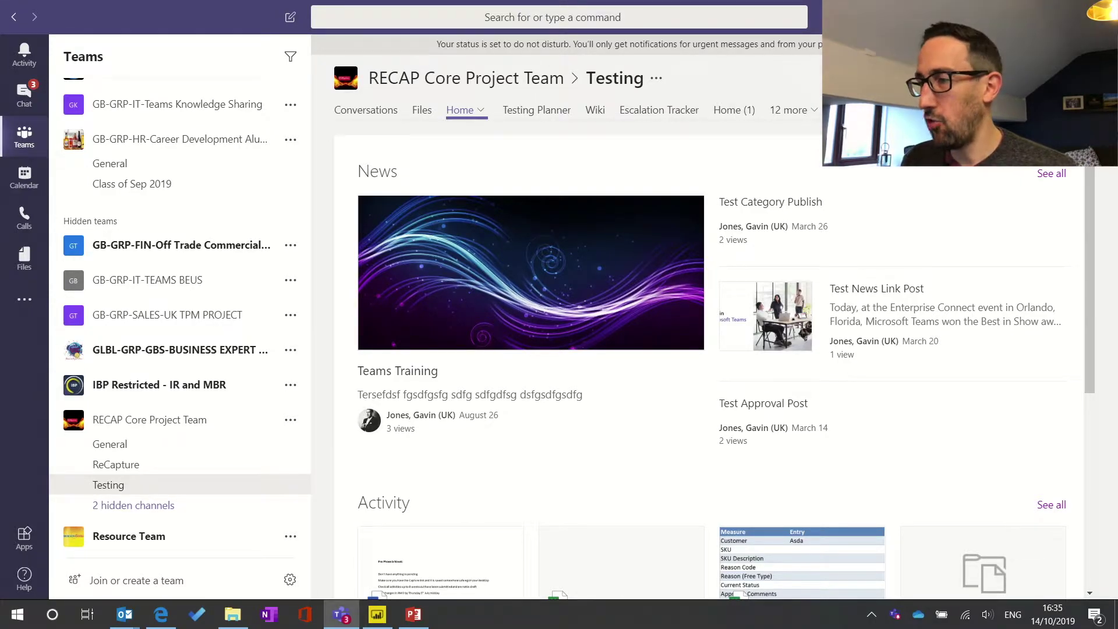
click(1094, 110)
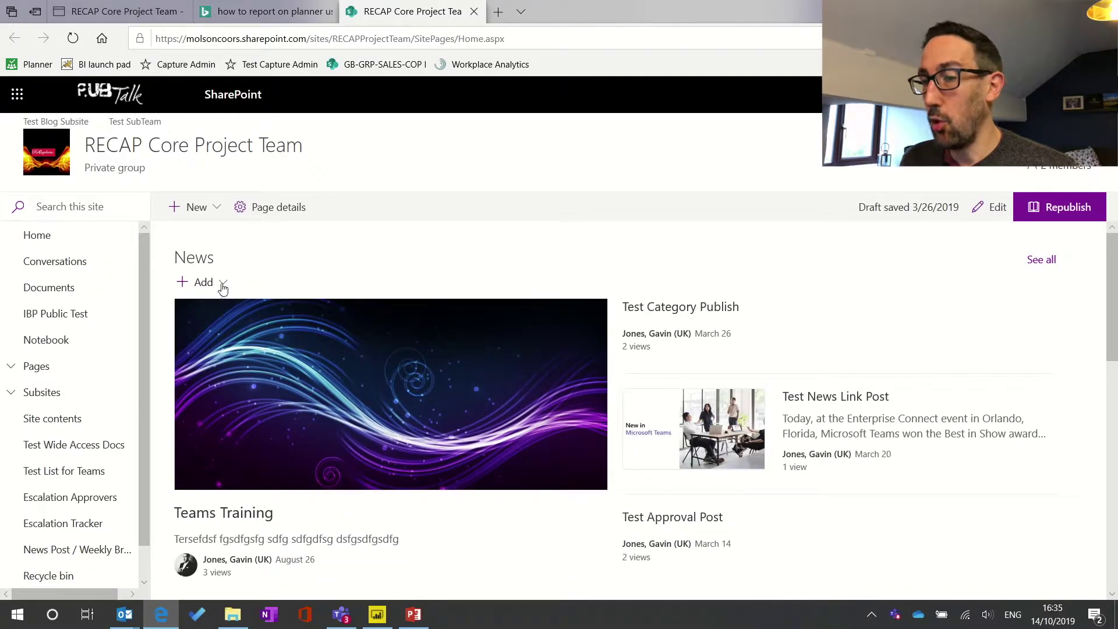
click(220, 284)
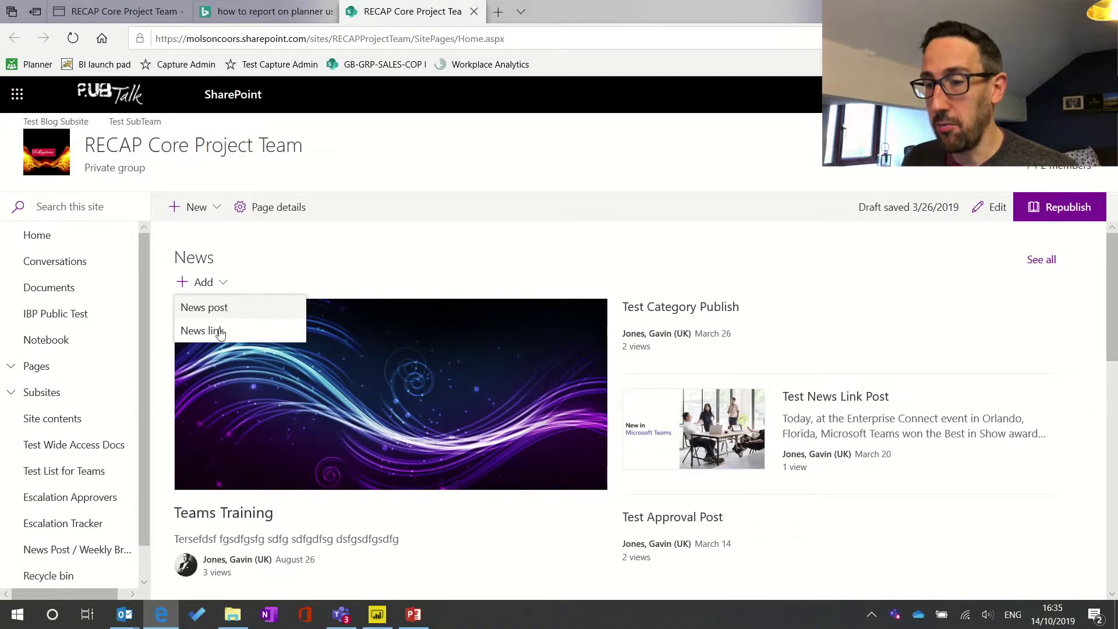
click(220, 311)
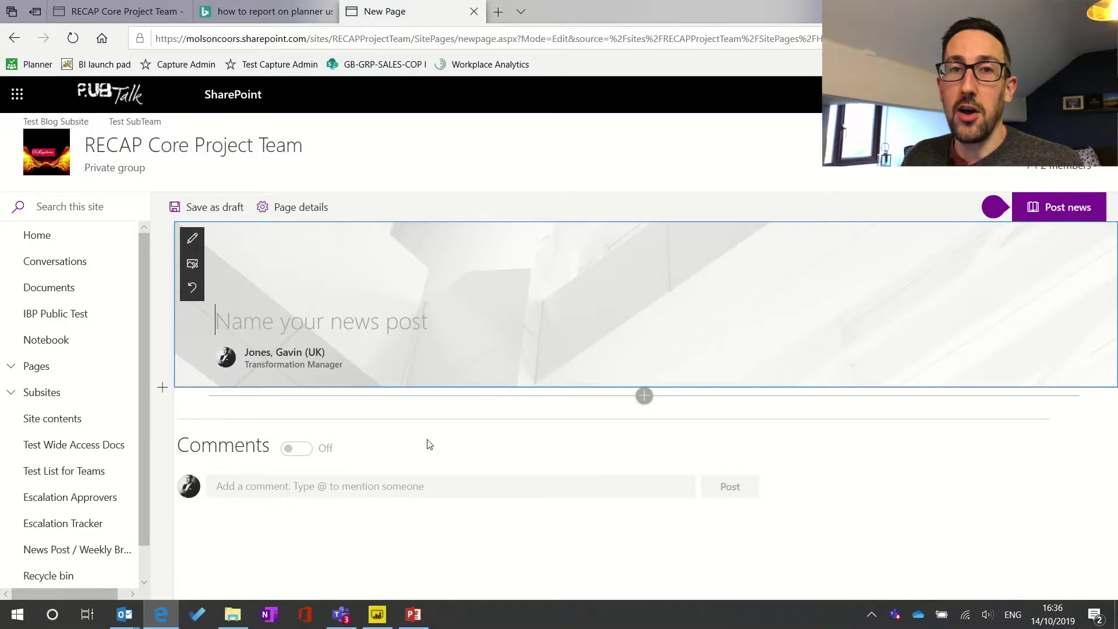
- Title the news post Project Update
text(Pro)
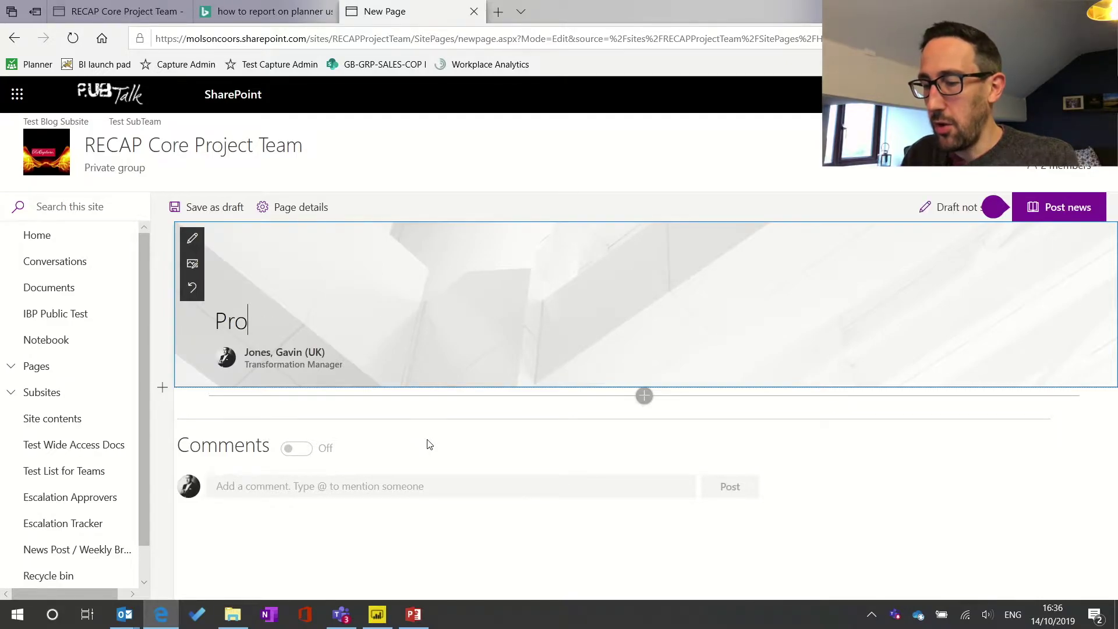
text(ject Updates)
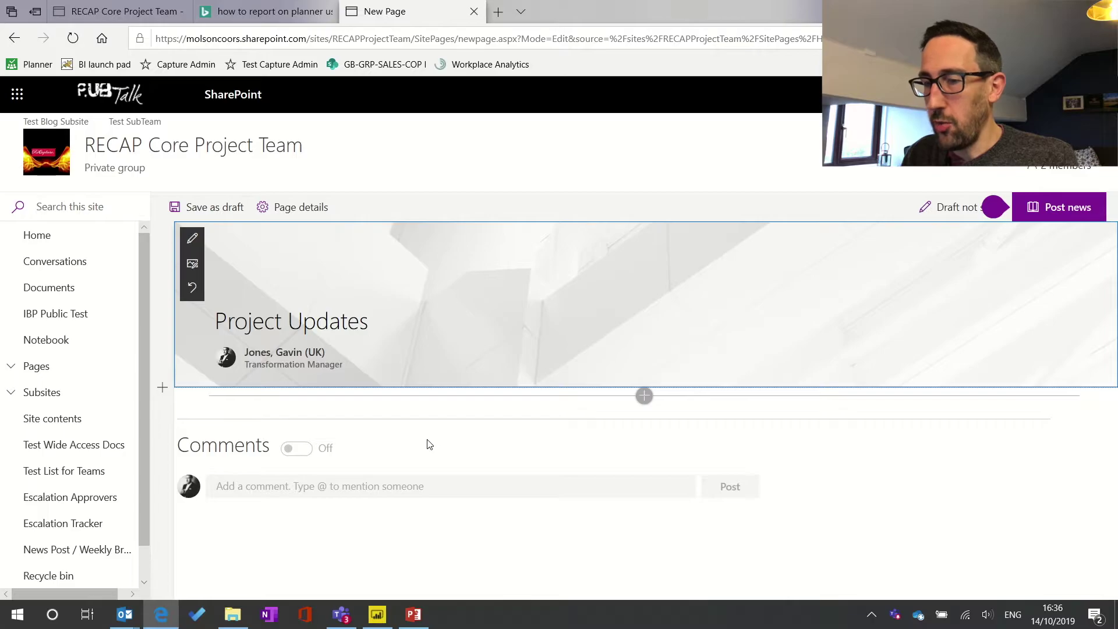
key(BackSpace)
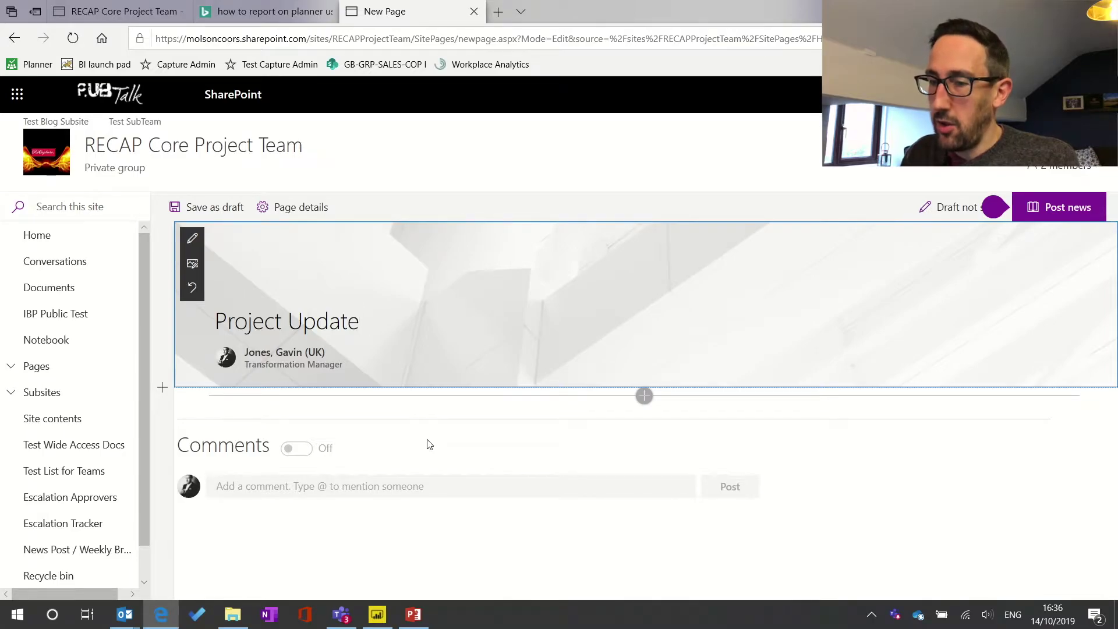
- Add a one-third left column section below the title area and insert a Text web part in its narrow column
click(643, 397)
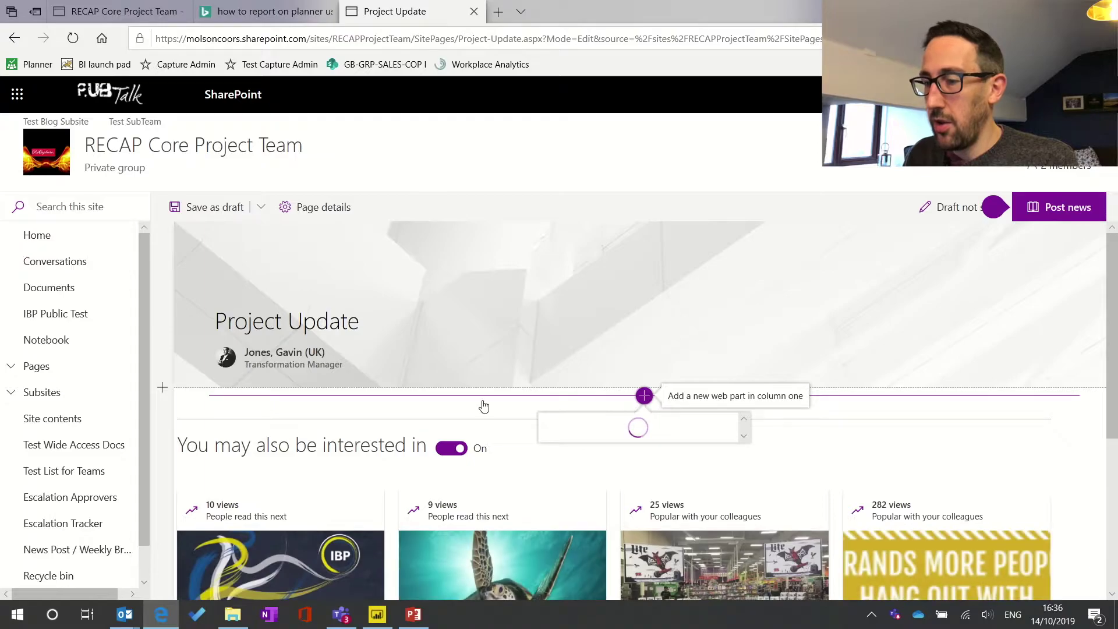
click(163, 387)
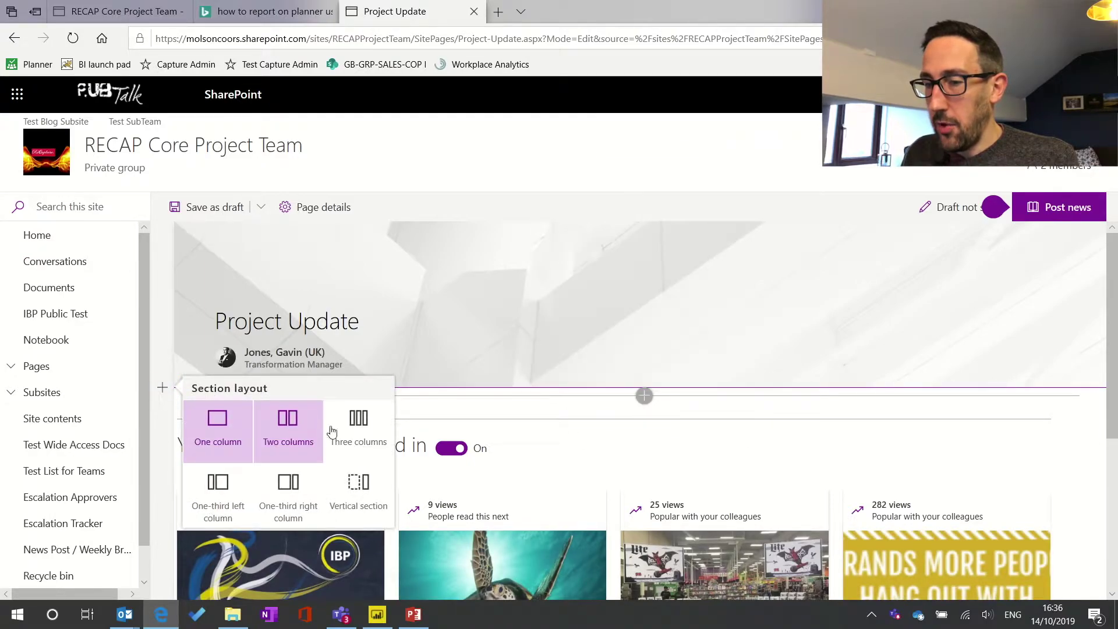
click(227, 494)
click(350, 358)
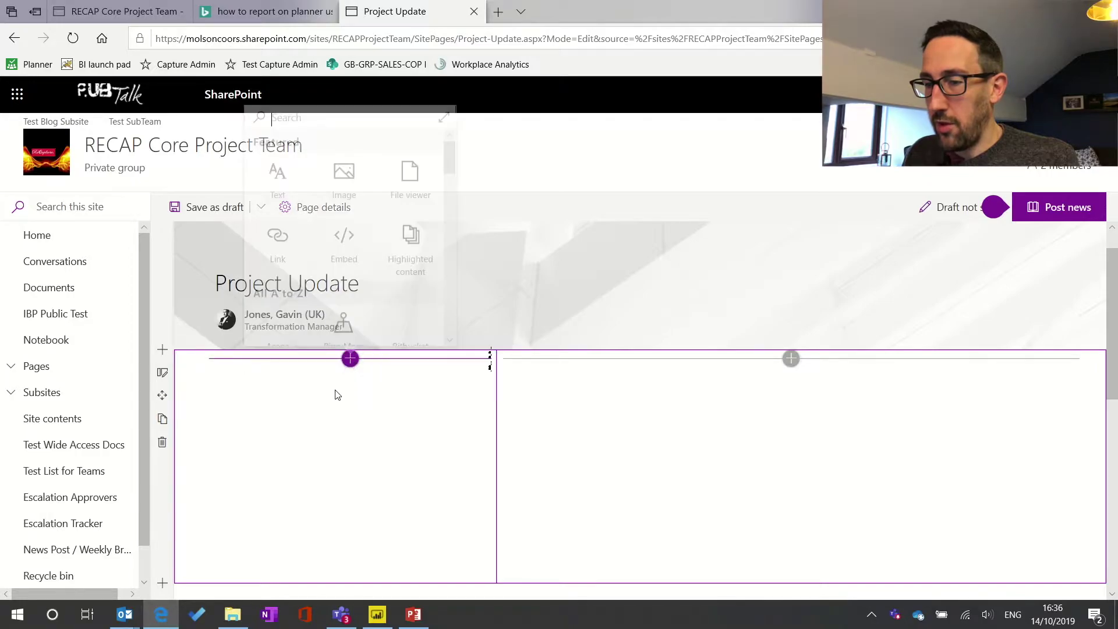
click(278, 177)
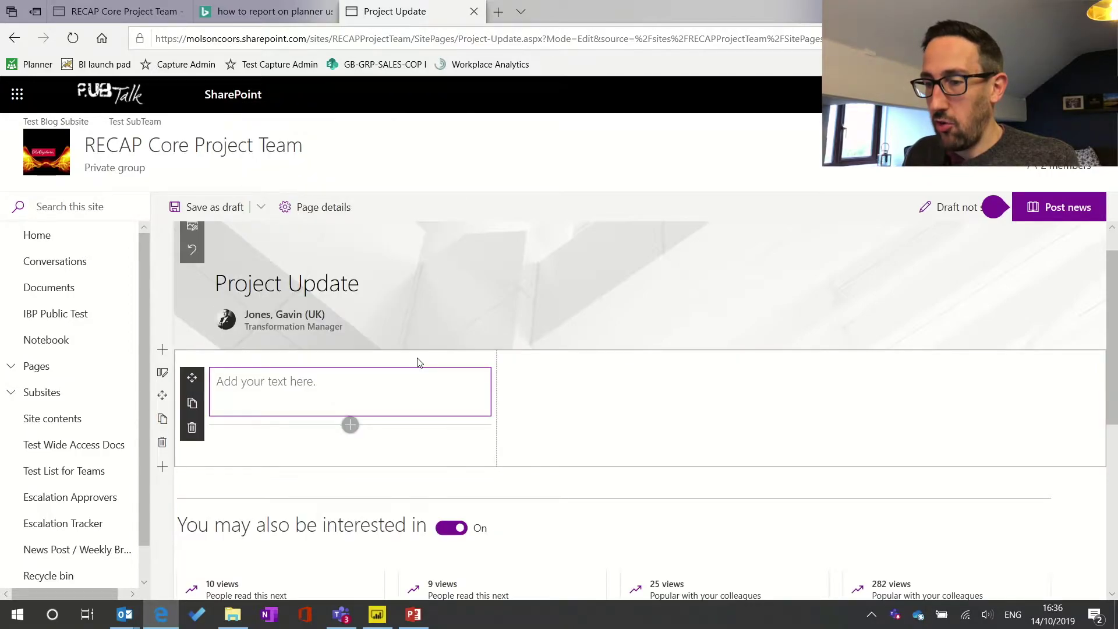
- Insert a Planner web part in a one-column section below the one-third left section
click(790, 358)
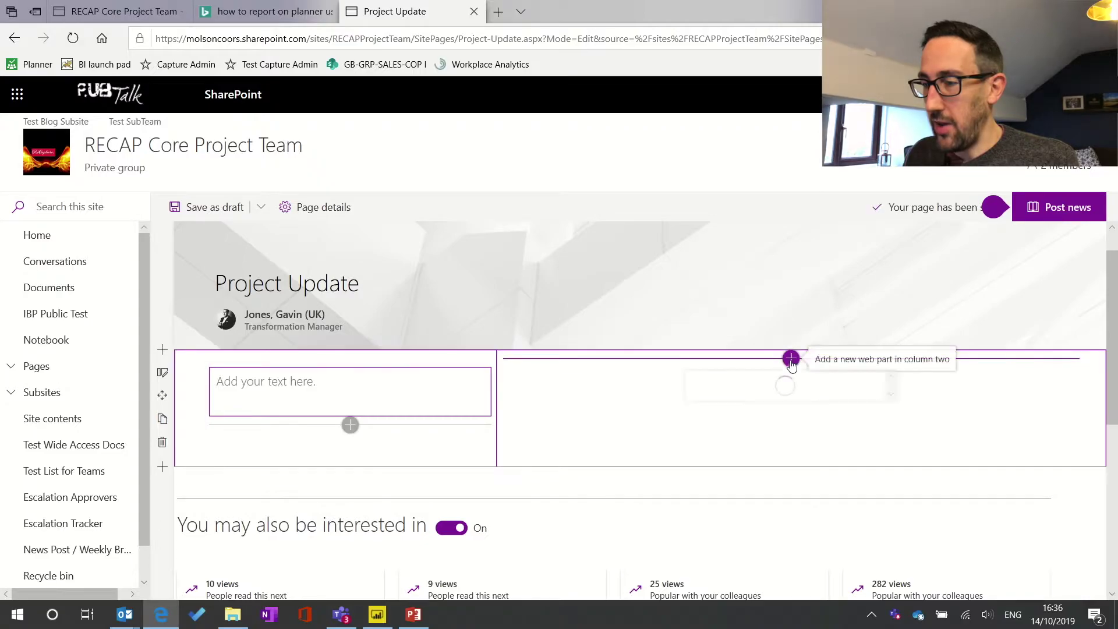
scroll(564, 408, down, 2)
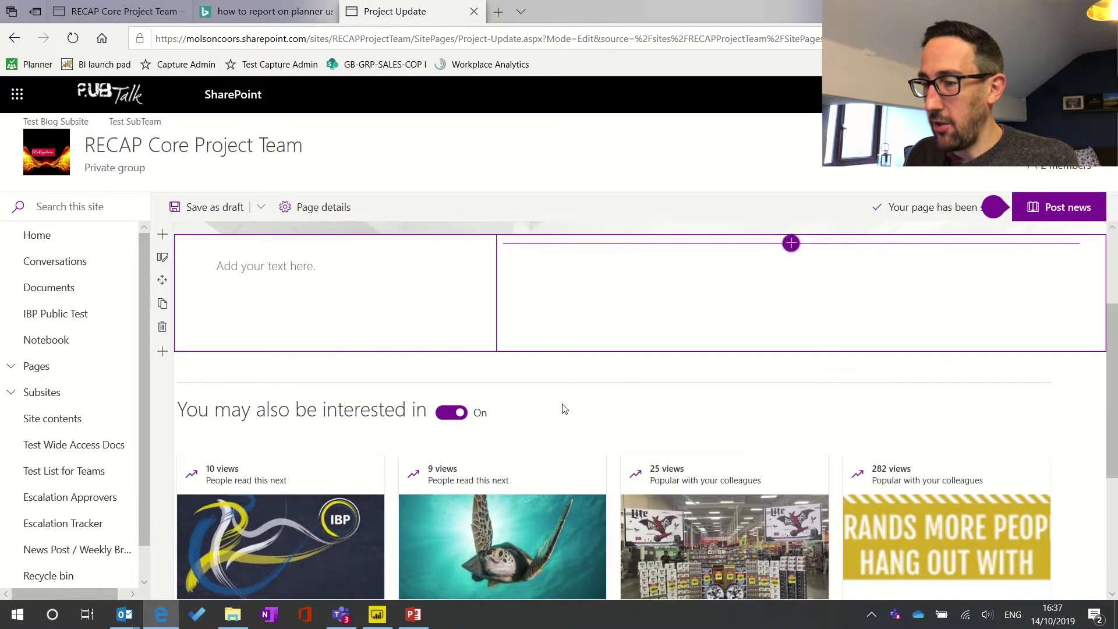
click(644, 358)
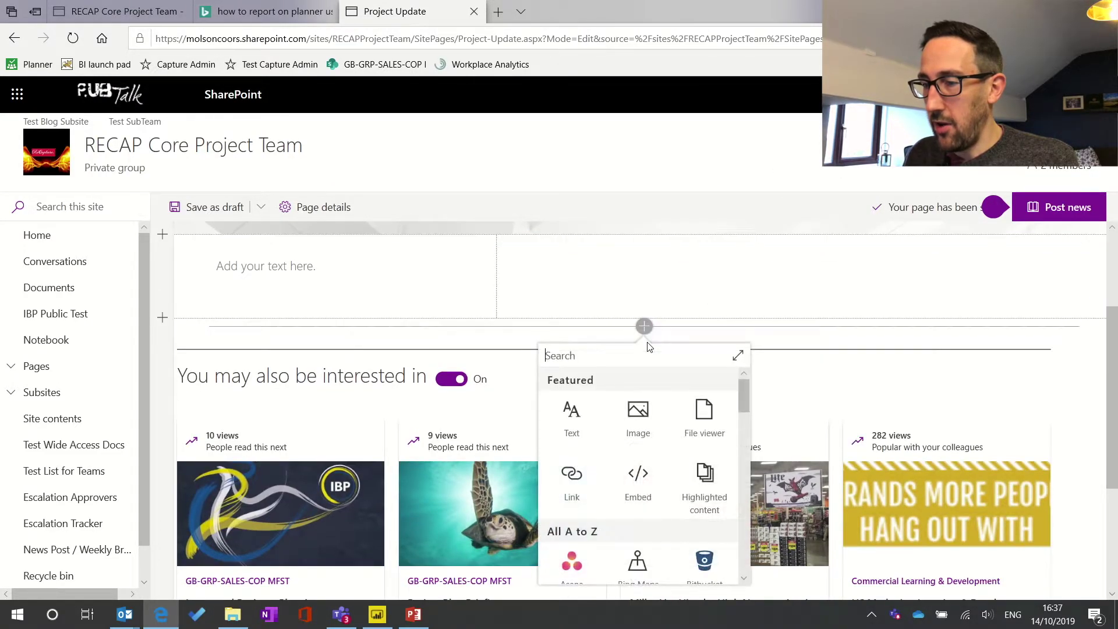
drag(743, 402, 751, 511)
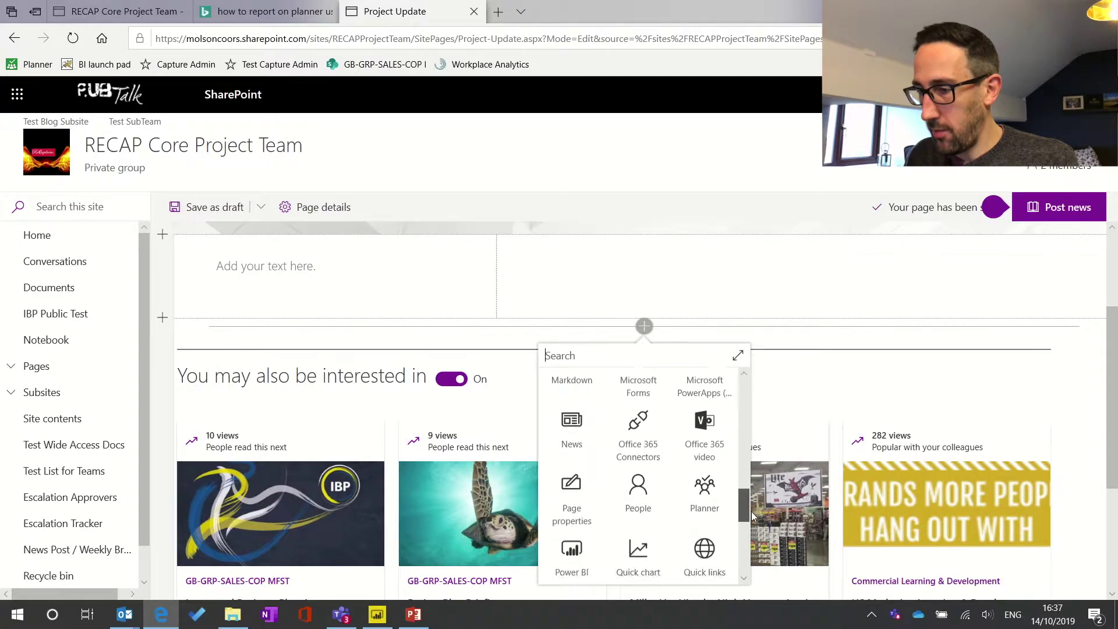
click(712, 492)
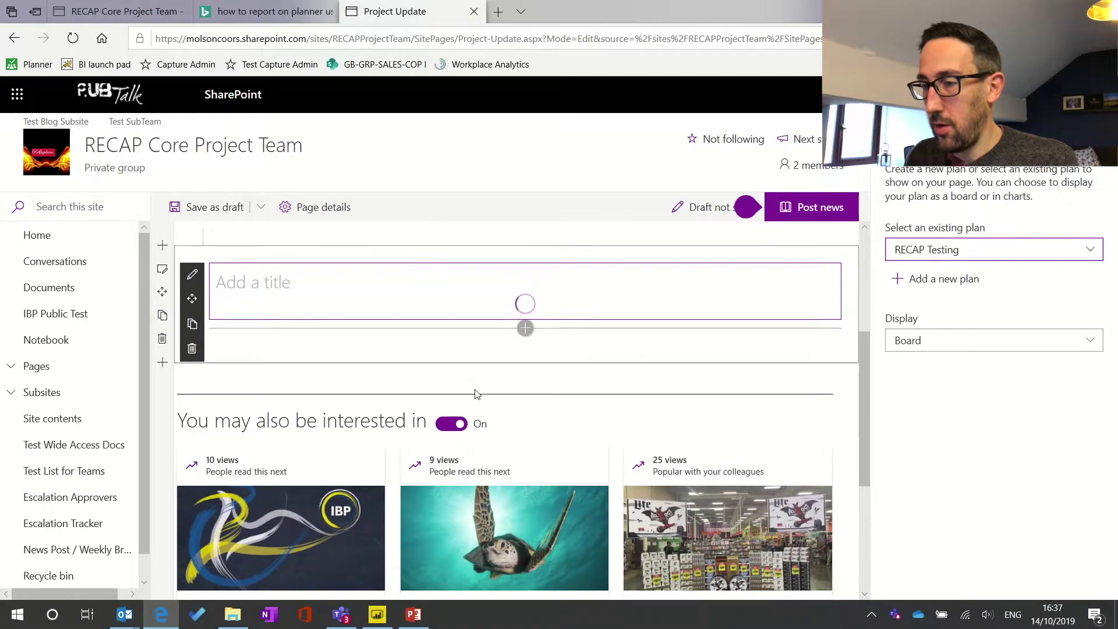
- Select the existing Quotes plan for the Planner web part and look across its bucket board
click(1081, 250)
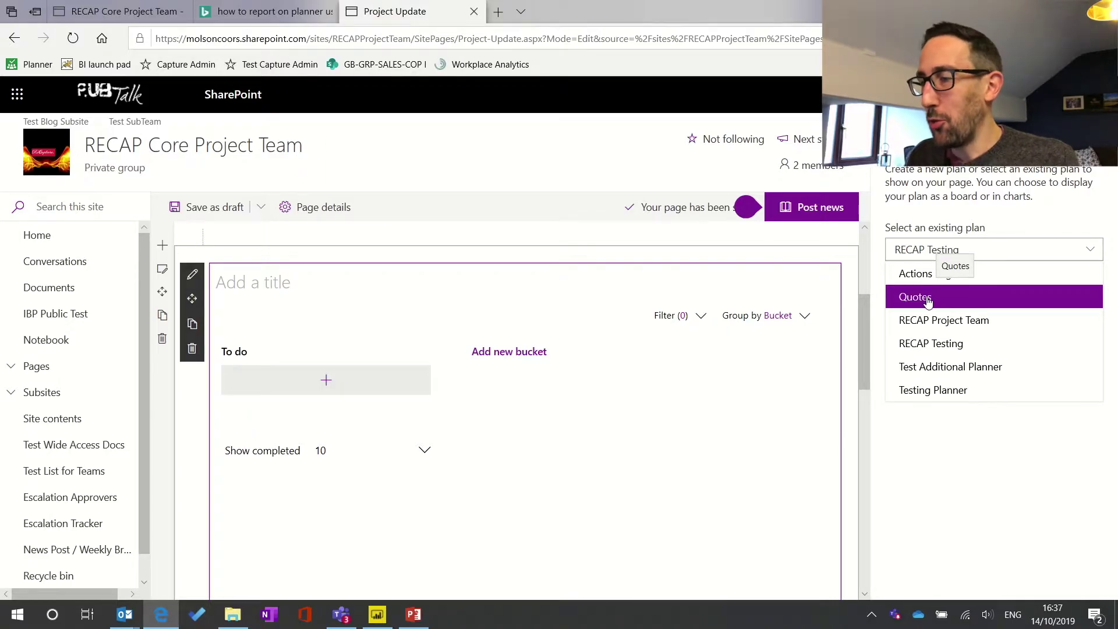
click(947, 298)
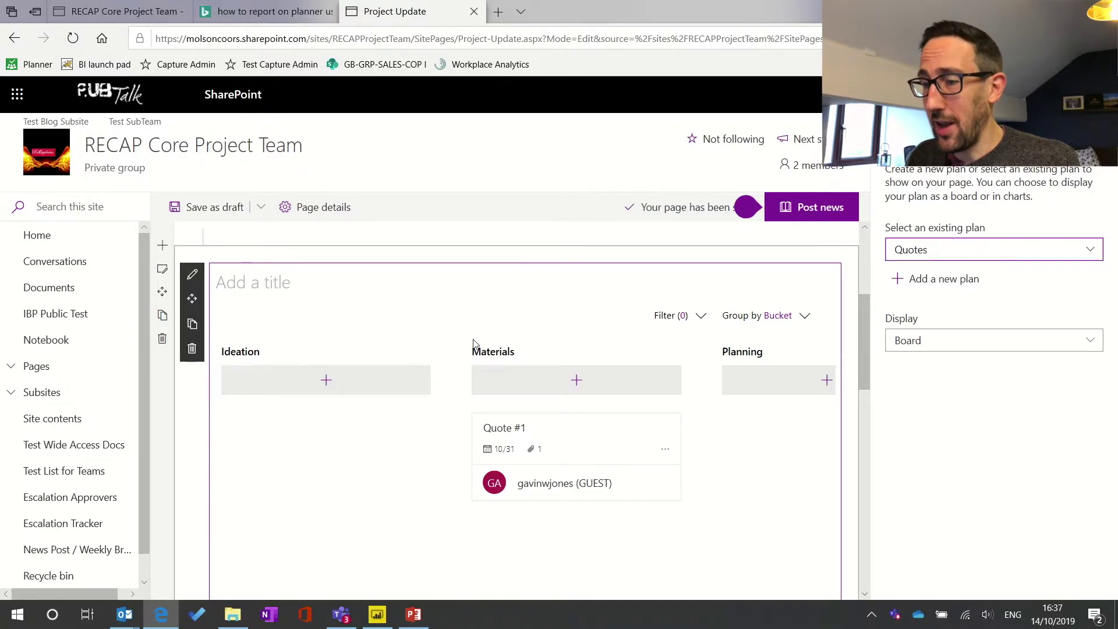
scroll(563, 405, right, 2)
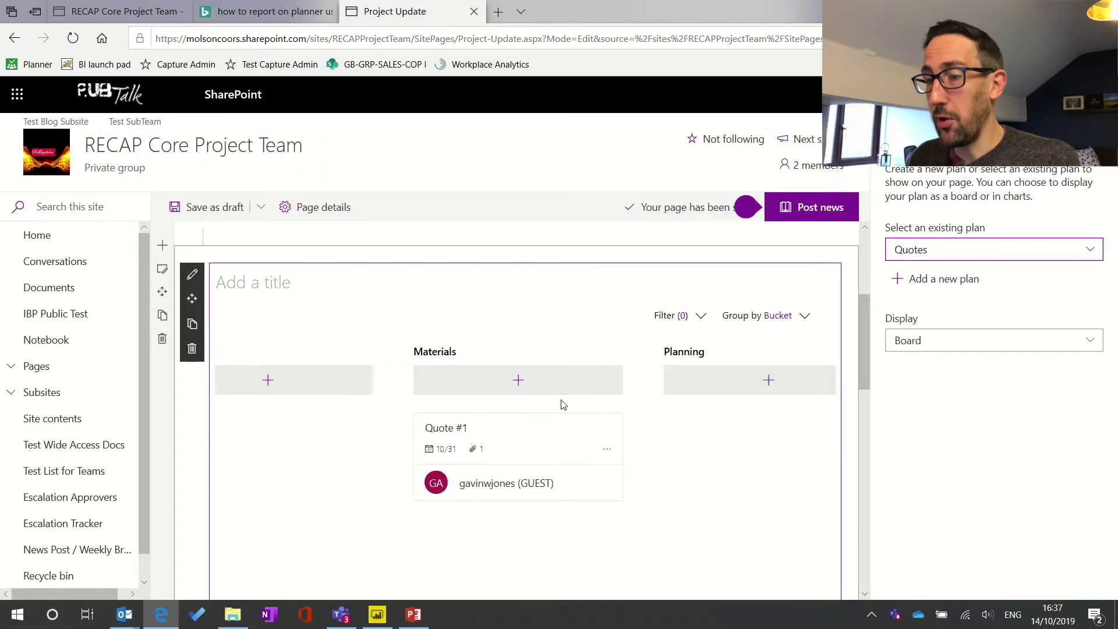
scroll(563, 404, right, 5)
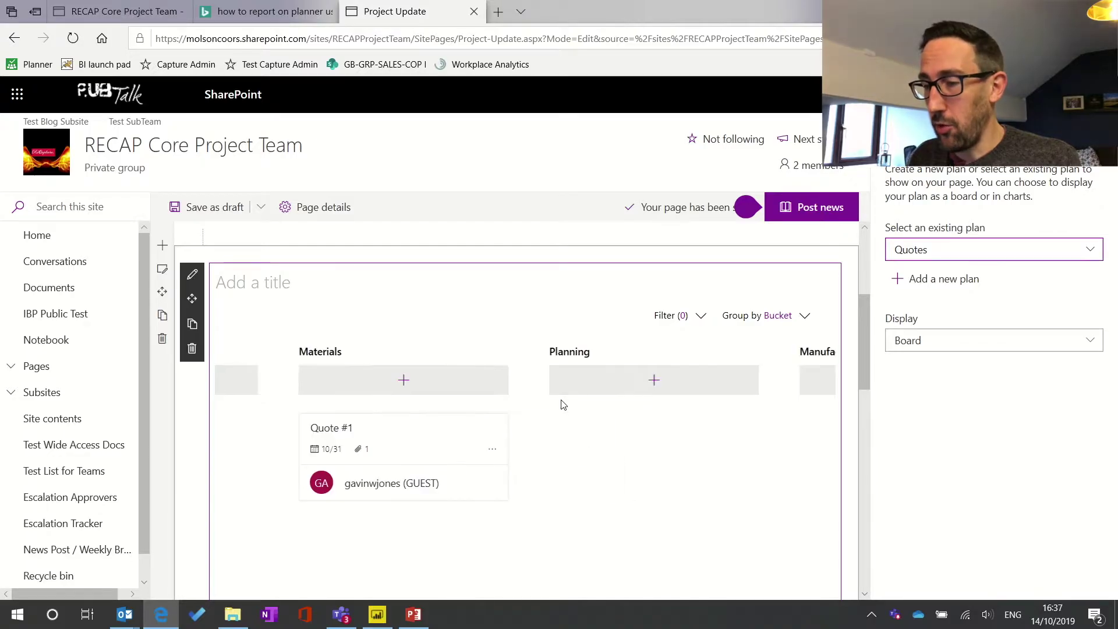
scroll(563, 405, left, 6)
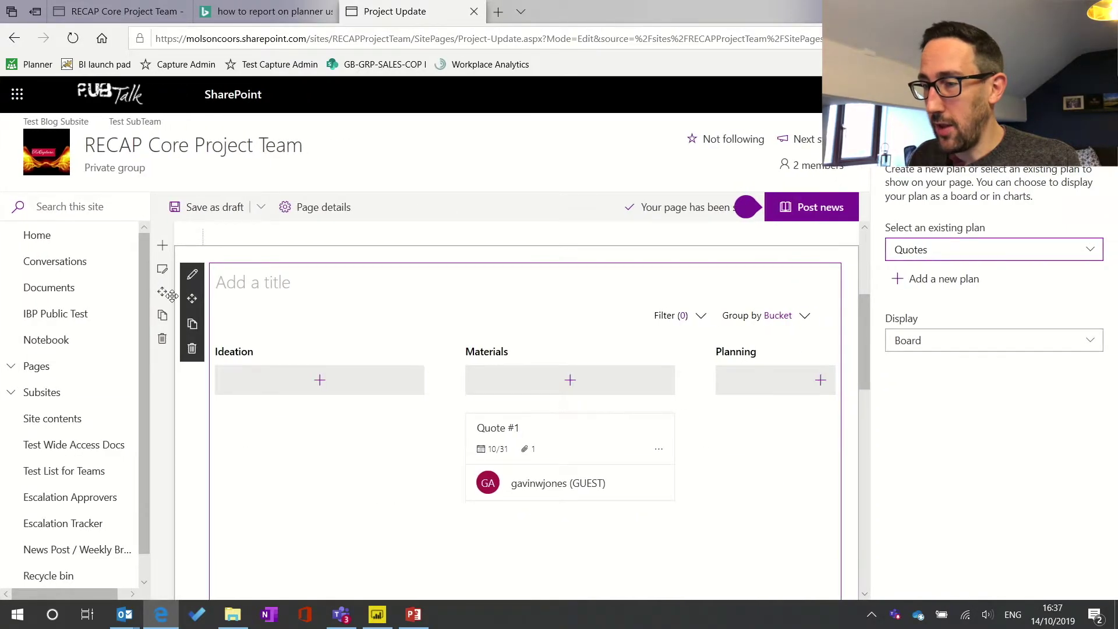
- Set the Planner web part's display to Charts (all) and review its status, bucket and member charts
click(1061, 336)
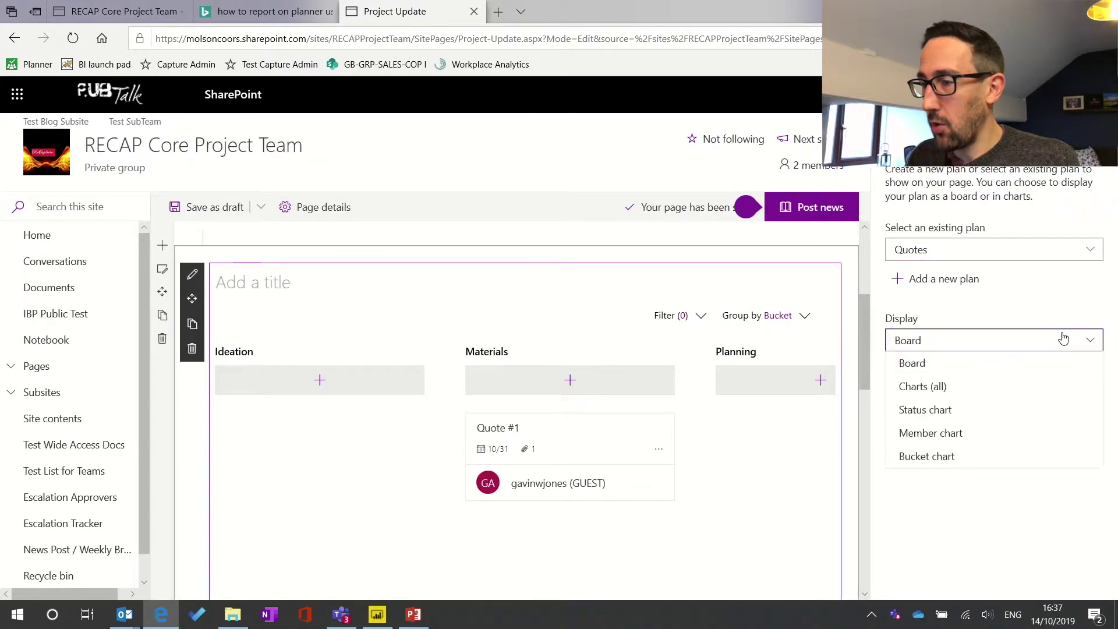
click(928, 389)
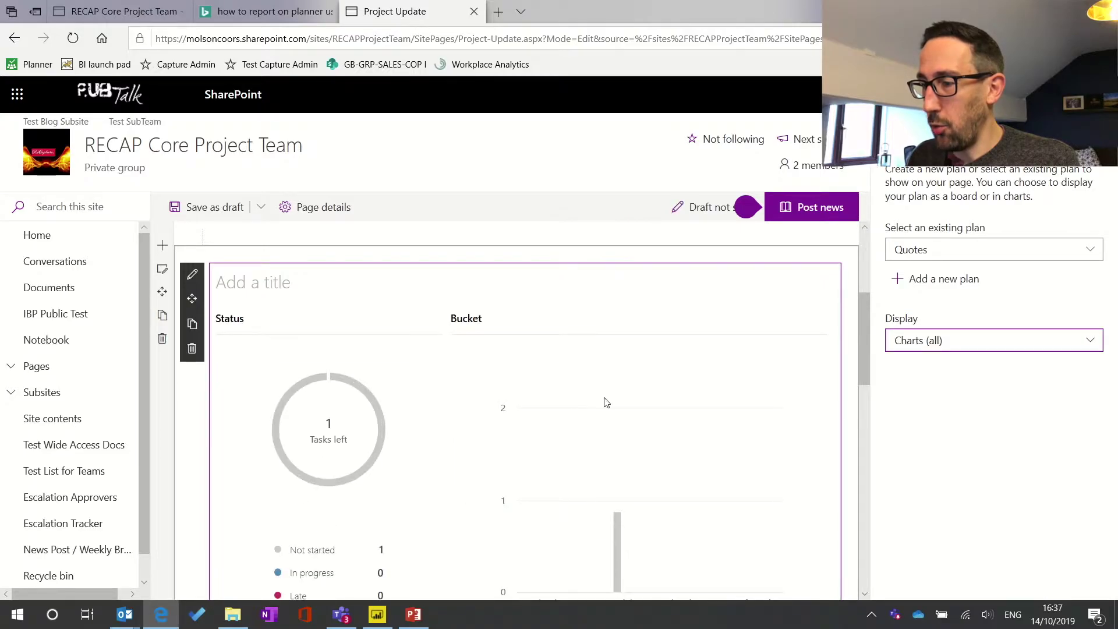
scroll(602, 400, down, 3)
scroll(600, 400, up, 2)
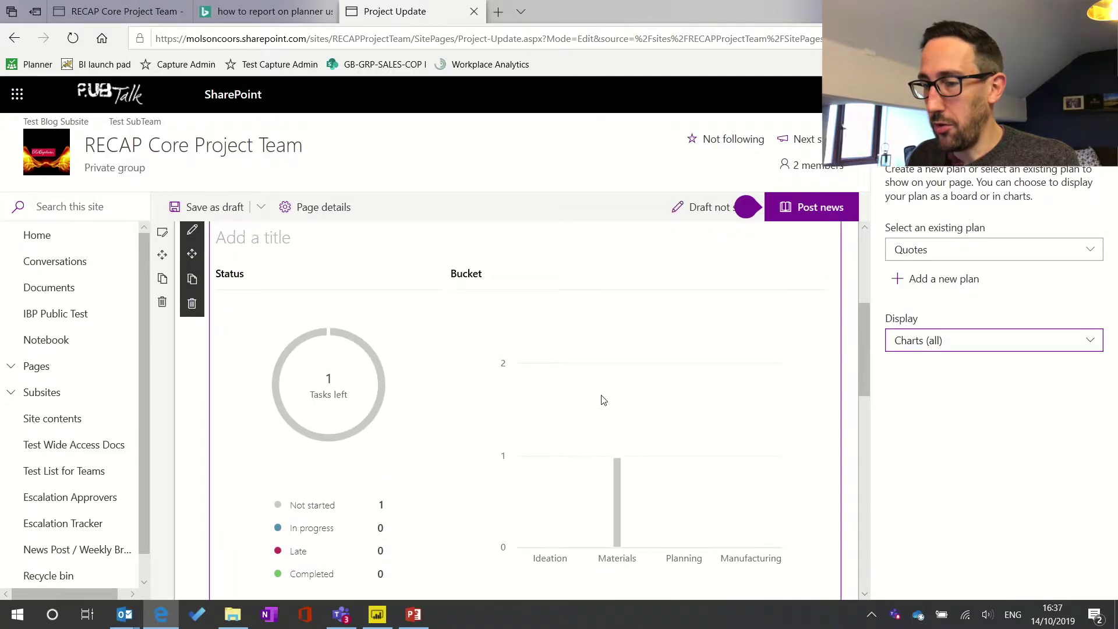
scroll(559, 454, down, 2)
scroll(576, 431, down, 2)
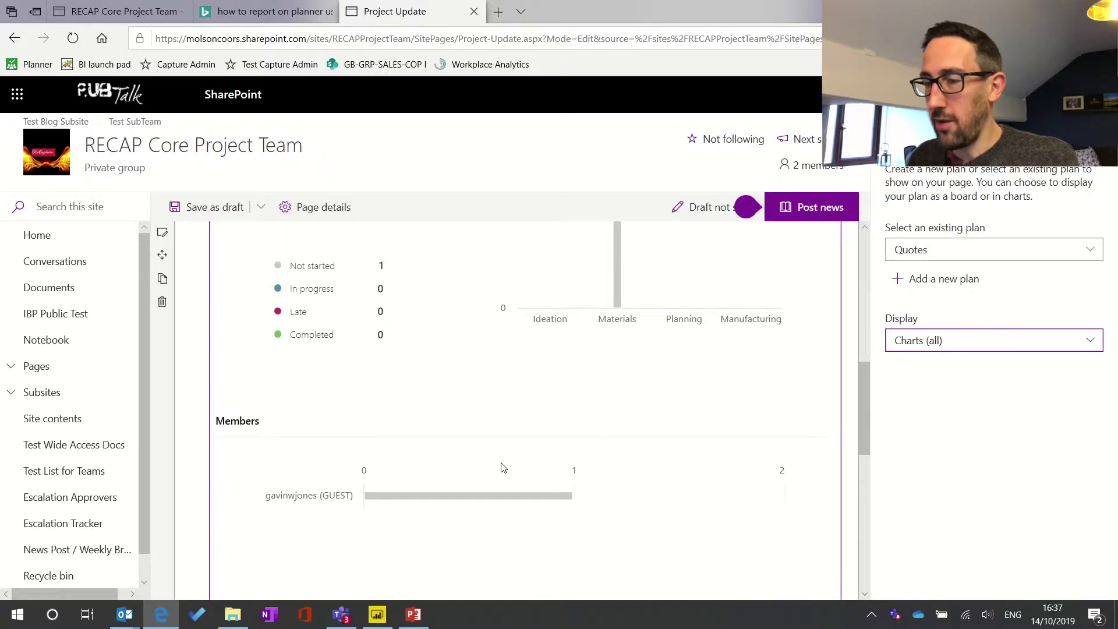
scroll(501, 467, up, 3)
scroll(500, 467, up, 6)
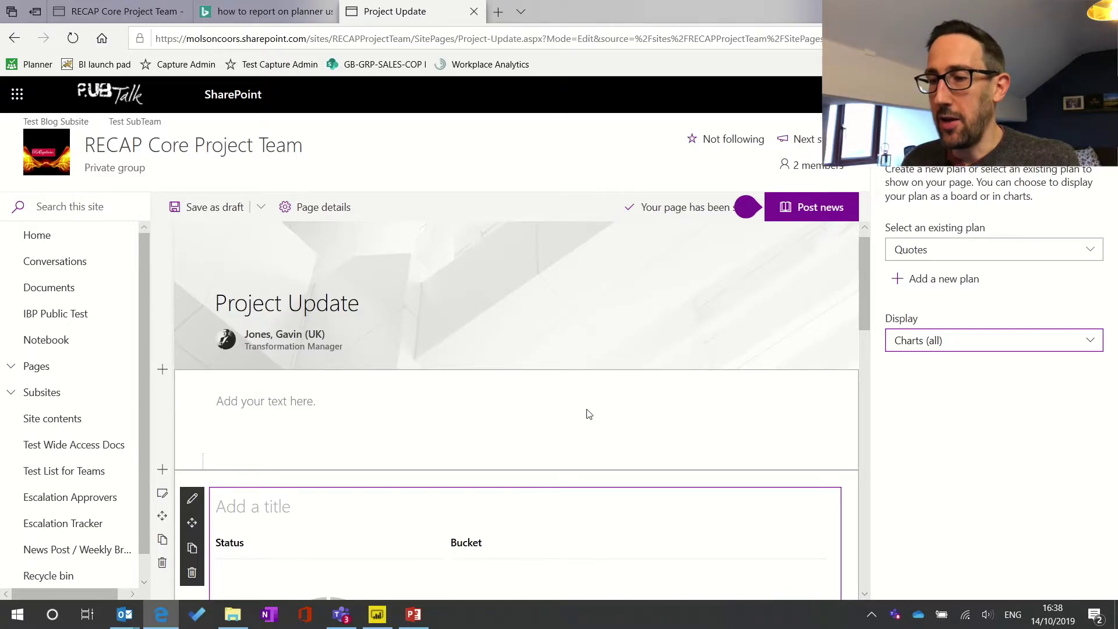
scroll(588, 412, down, 3)
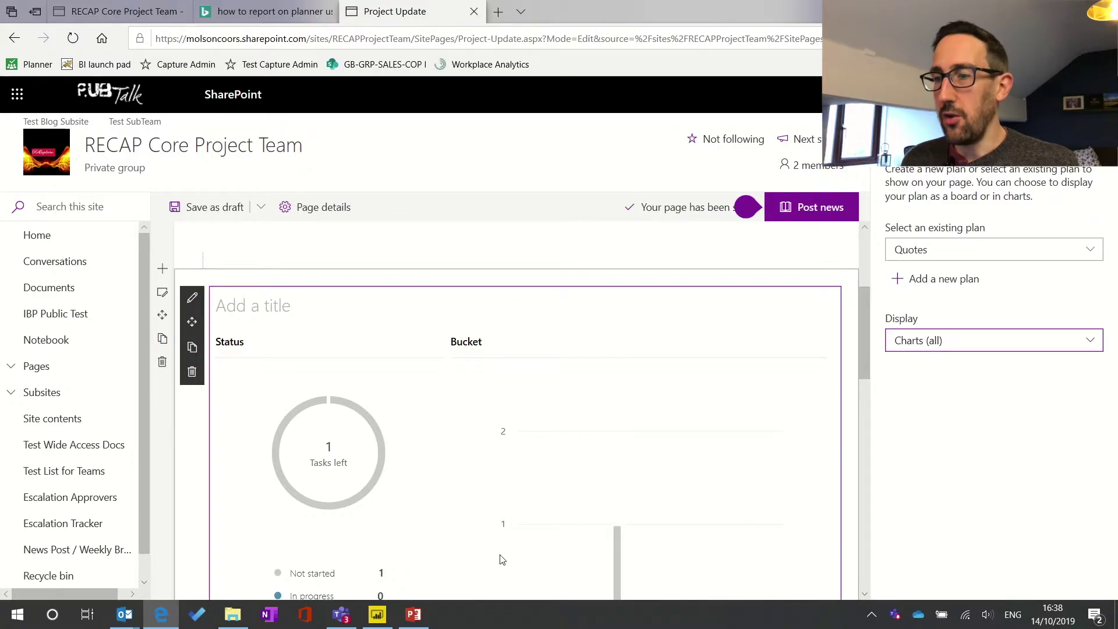
click(342, 614)
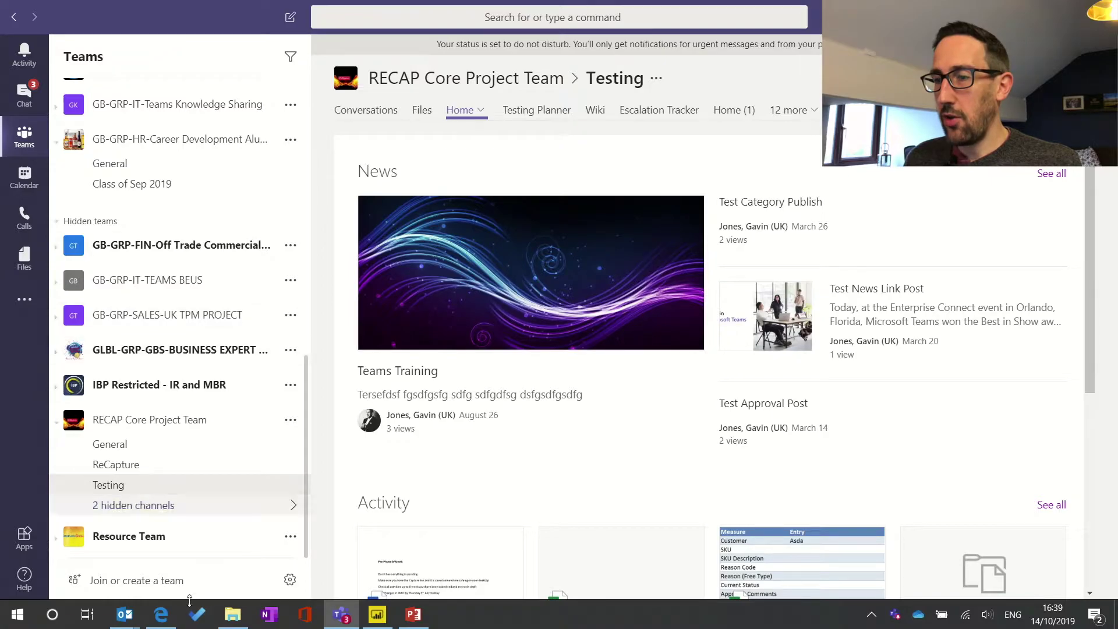
click(160, 613)
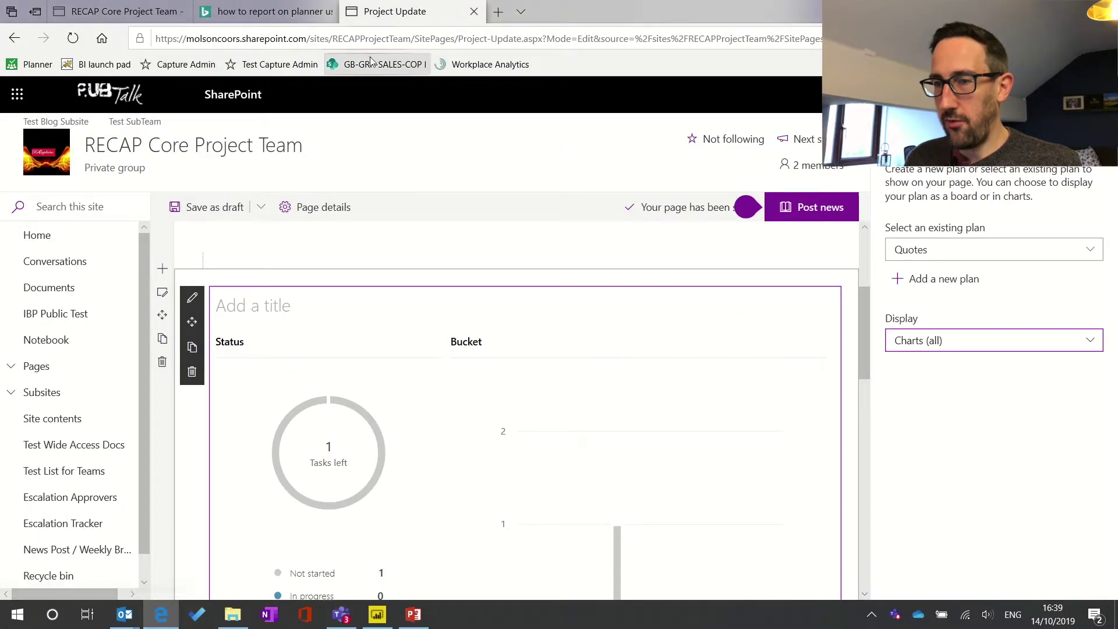
- Switch to Microsoft Flow, dismiss the reauthentication request, and open the Escalation RECAP Test flow from My flows for editing
click(17, 94)
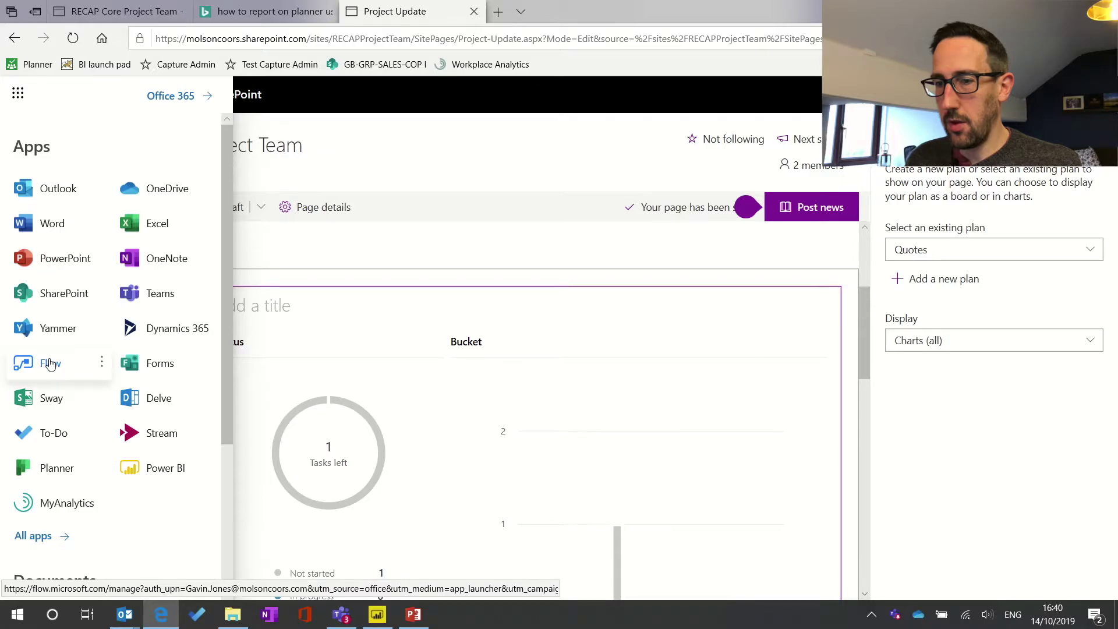
click(51, 363)
mouse_move(312, 258)
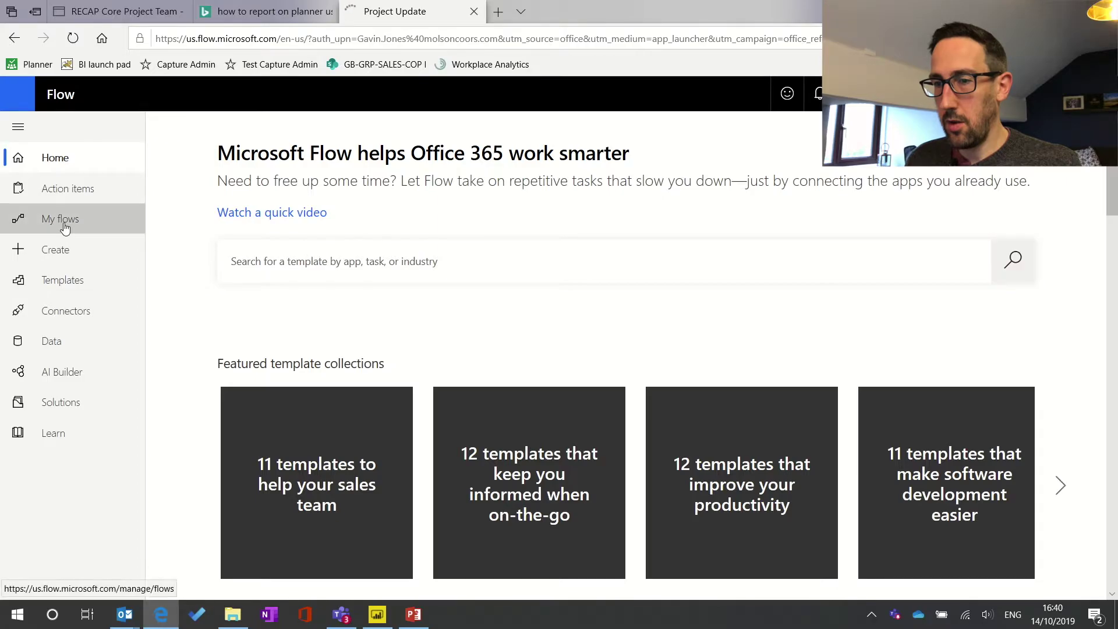
click(65, 224)
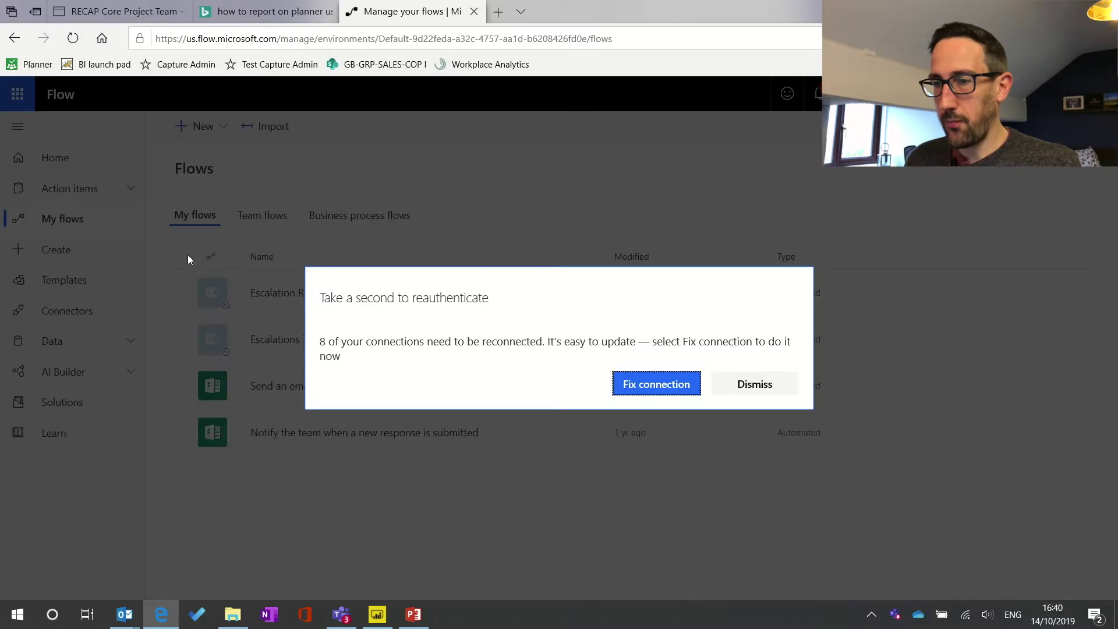
click(755, 387)
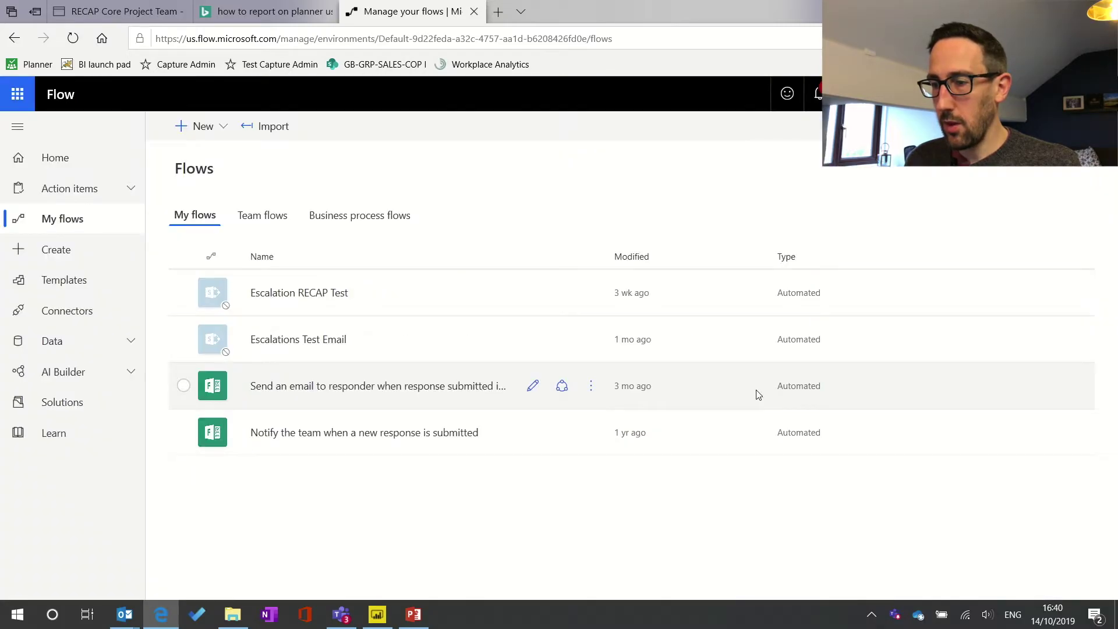
click(305, 298)
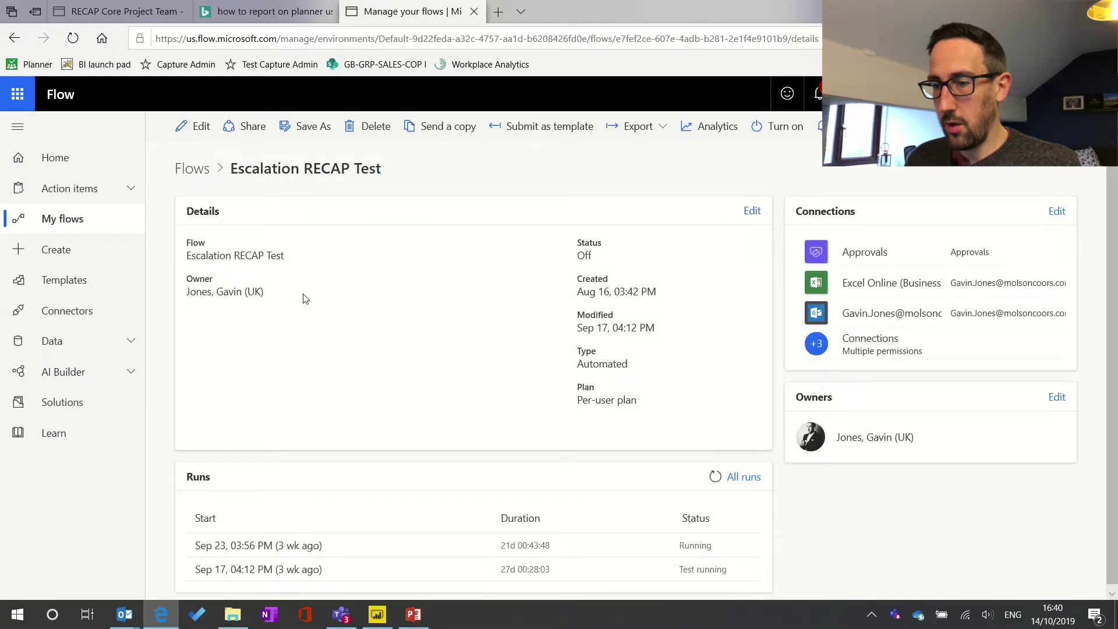
click(190, 129)
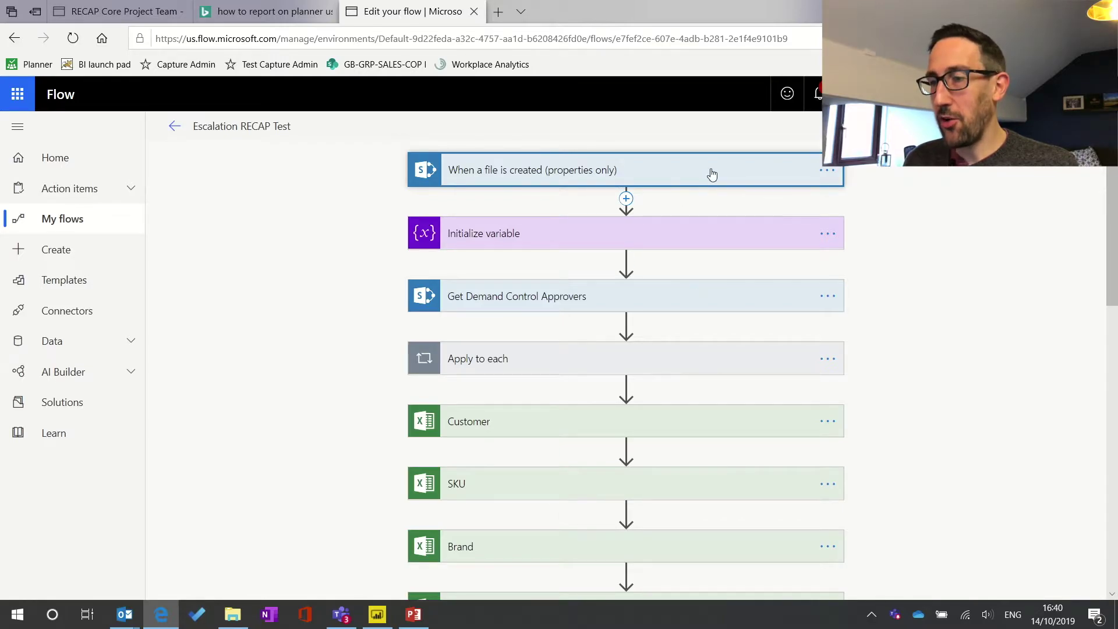
- Examine the settings of the file-created trigger and the Initialize variable action at the start of the flow
click(676, 174)
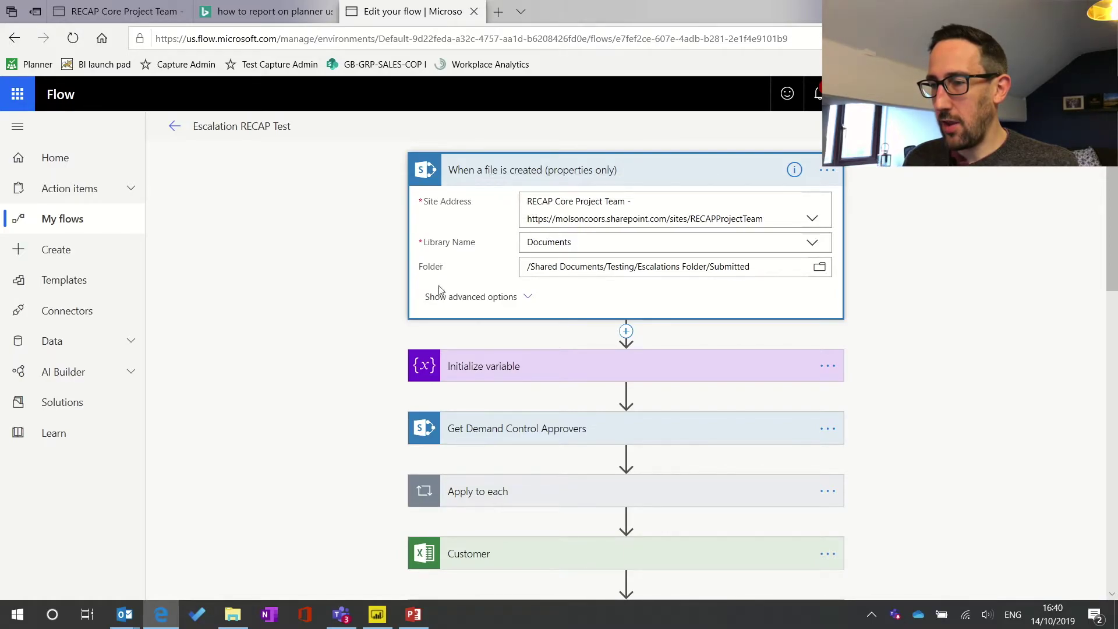
click(606, 360)
click(585, 170)
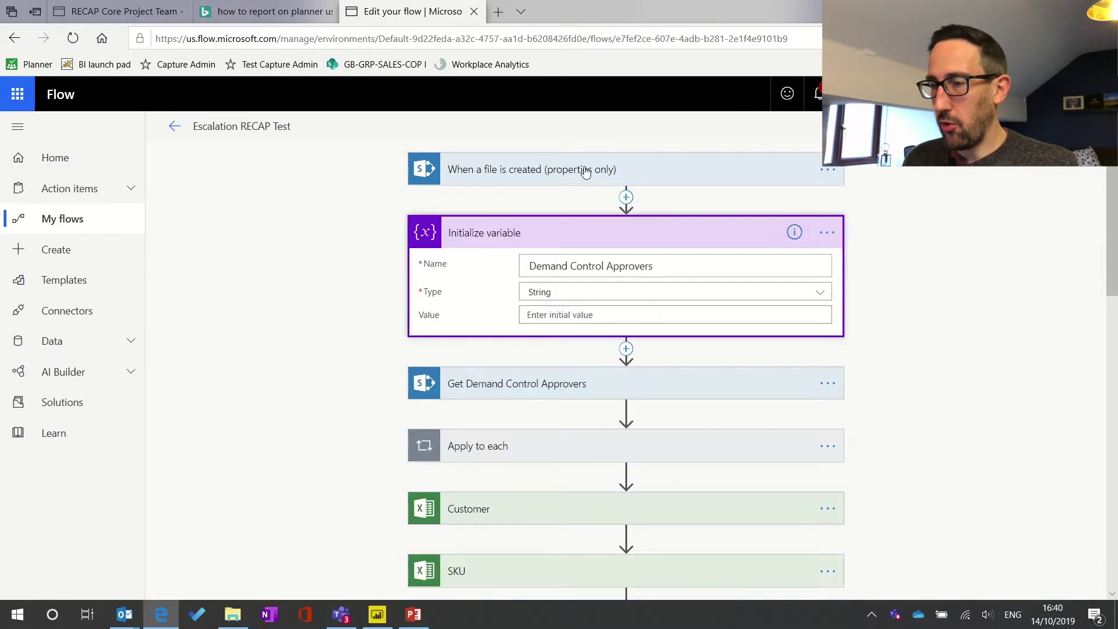
scroll(489, 328, down, 1)
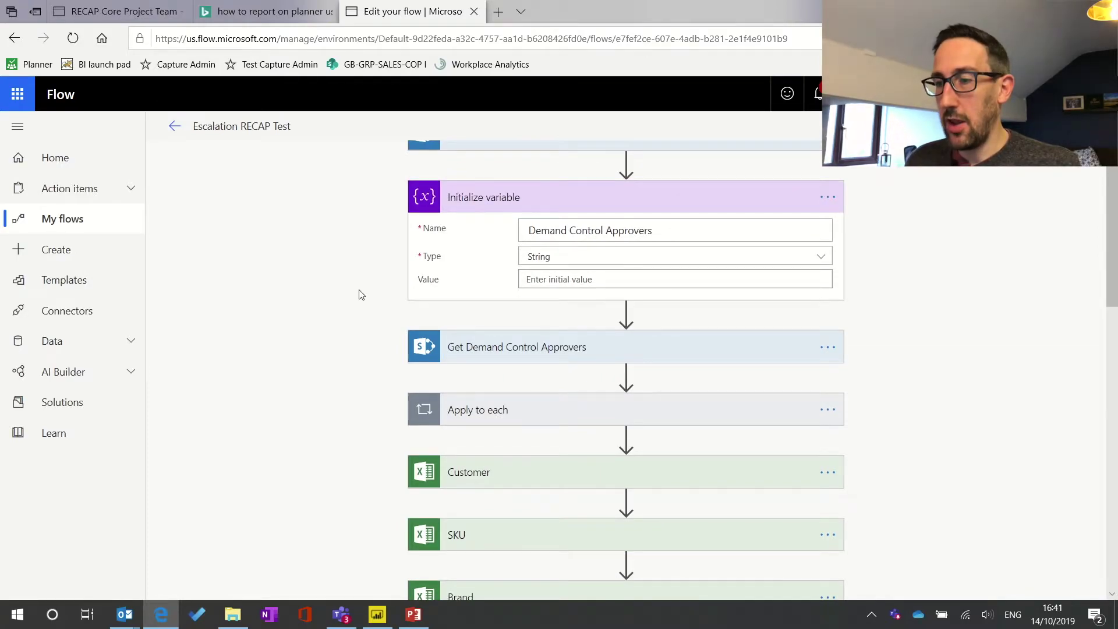
scroll(359, 294, up, 1)
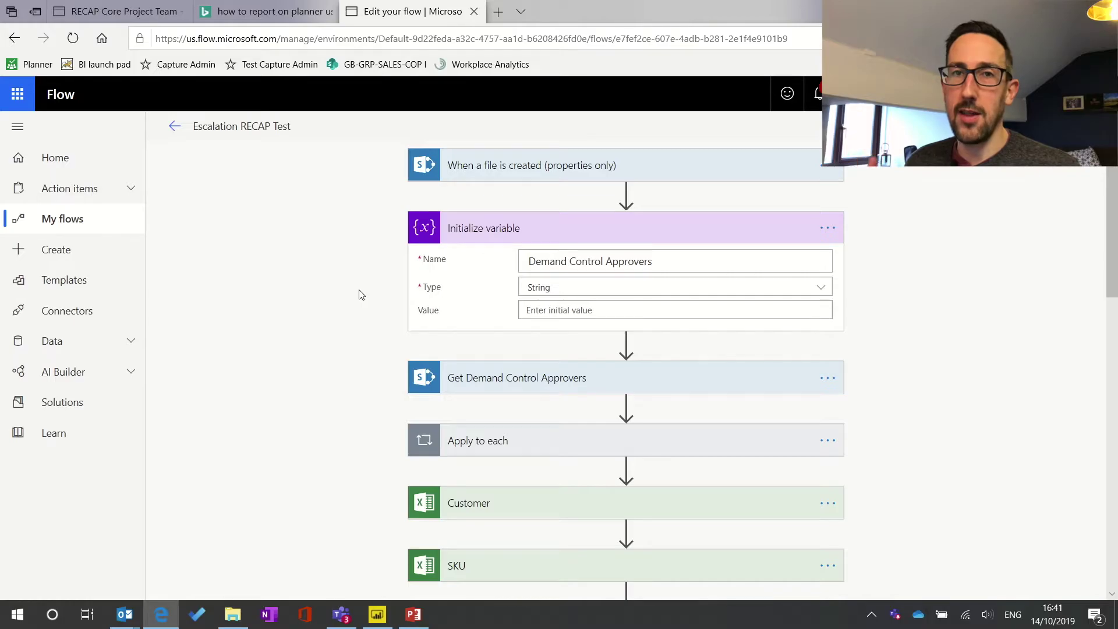
scroll(359, 294, down, 1)
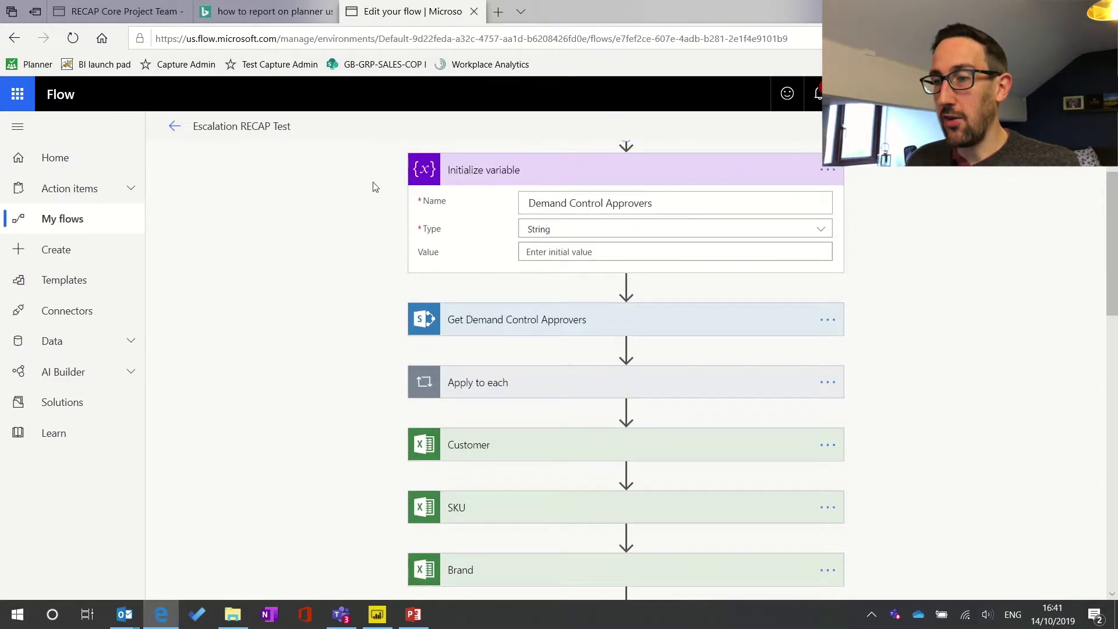
- Examine the Get Demand Control Approvers action and the output and nested action of the first Apply to each loop
scroll(462, 323, down, 2)
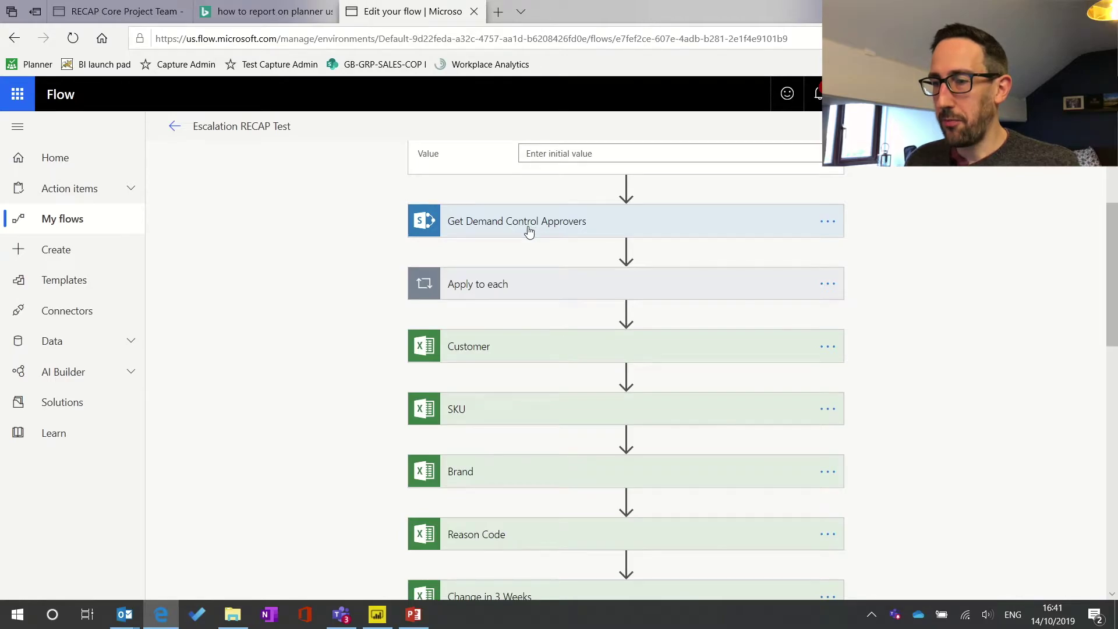
click(634, 223)
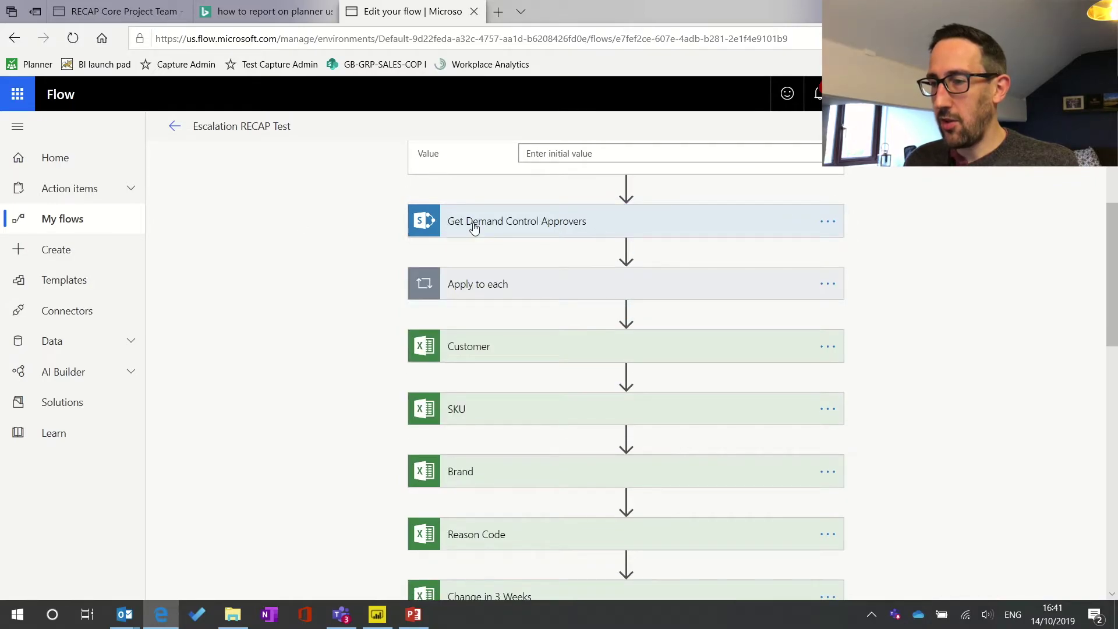
scroll(352, 242, up, 2)
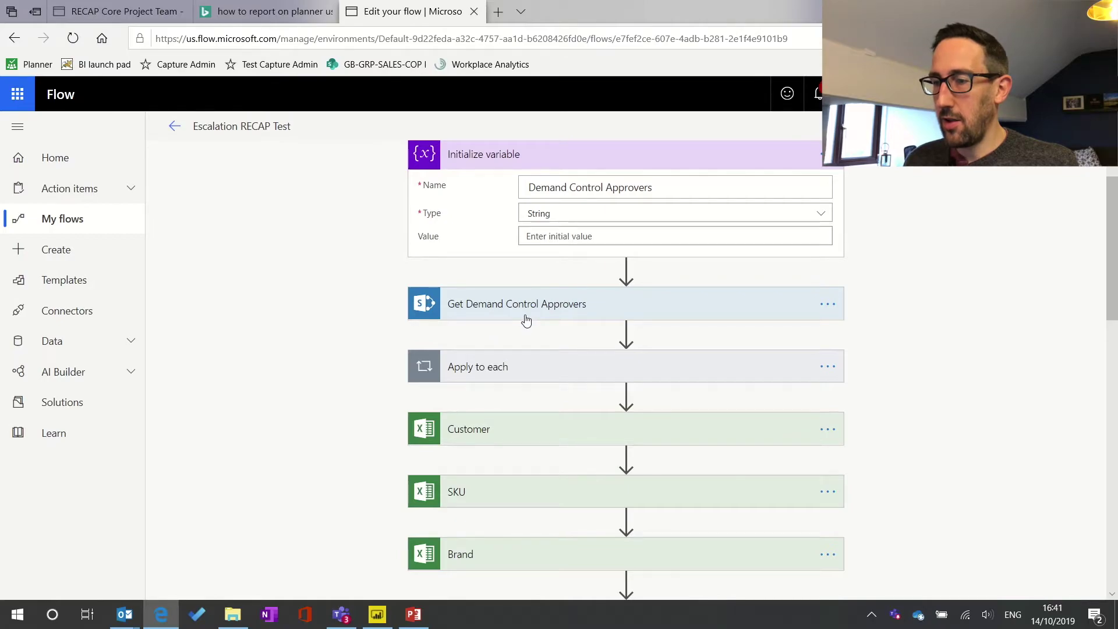
scroll(526, 320, down, 1)
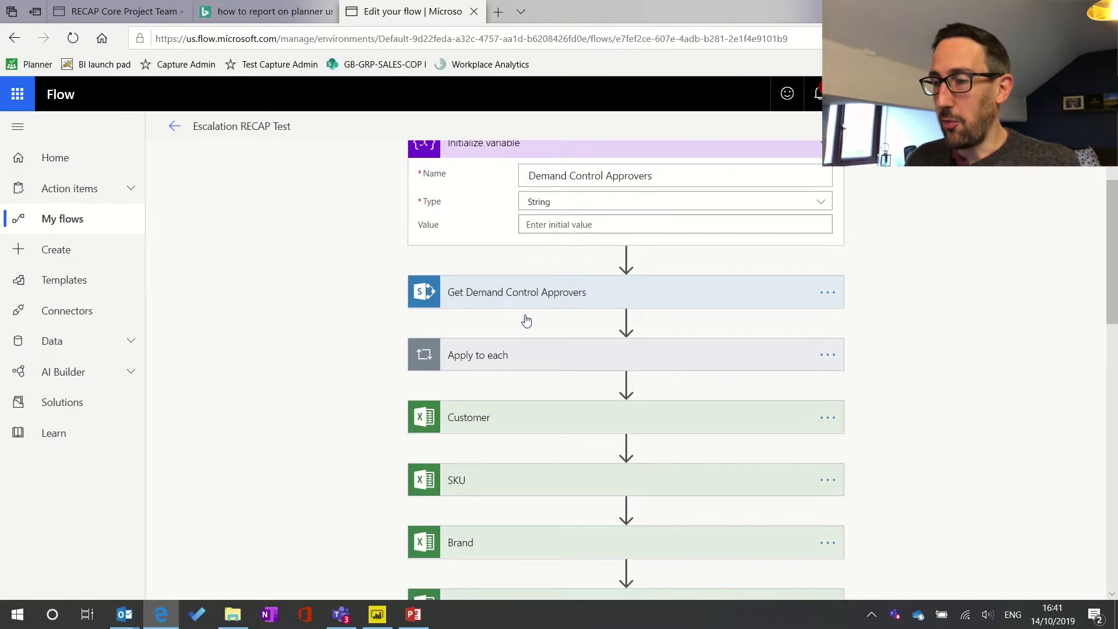
click(512, 348)
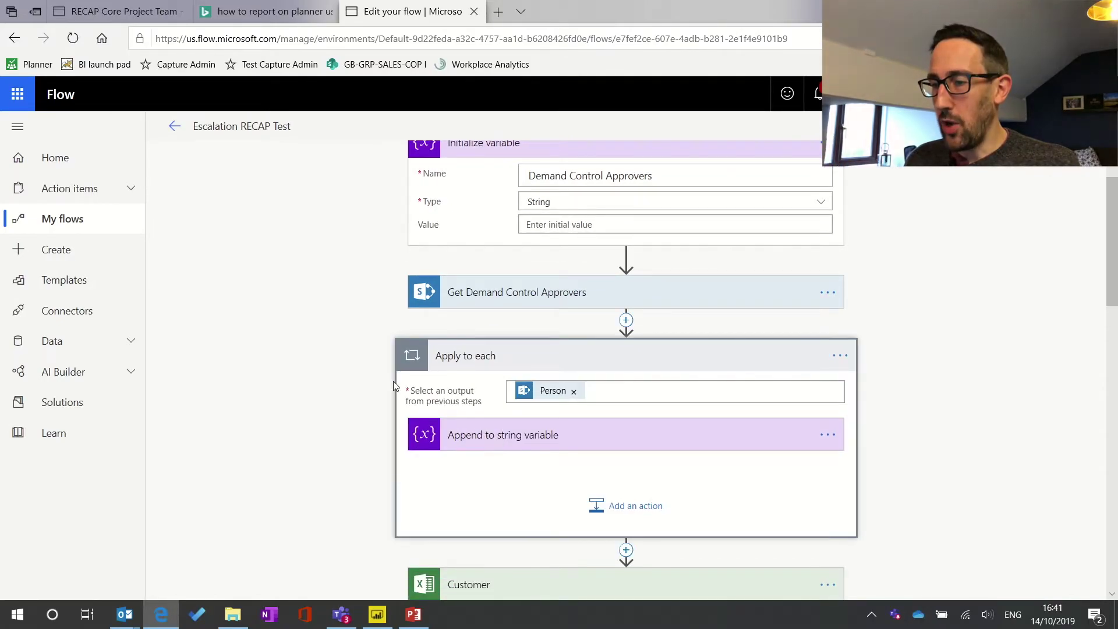
scroll(485, 419, up, 1)
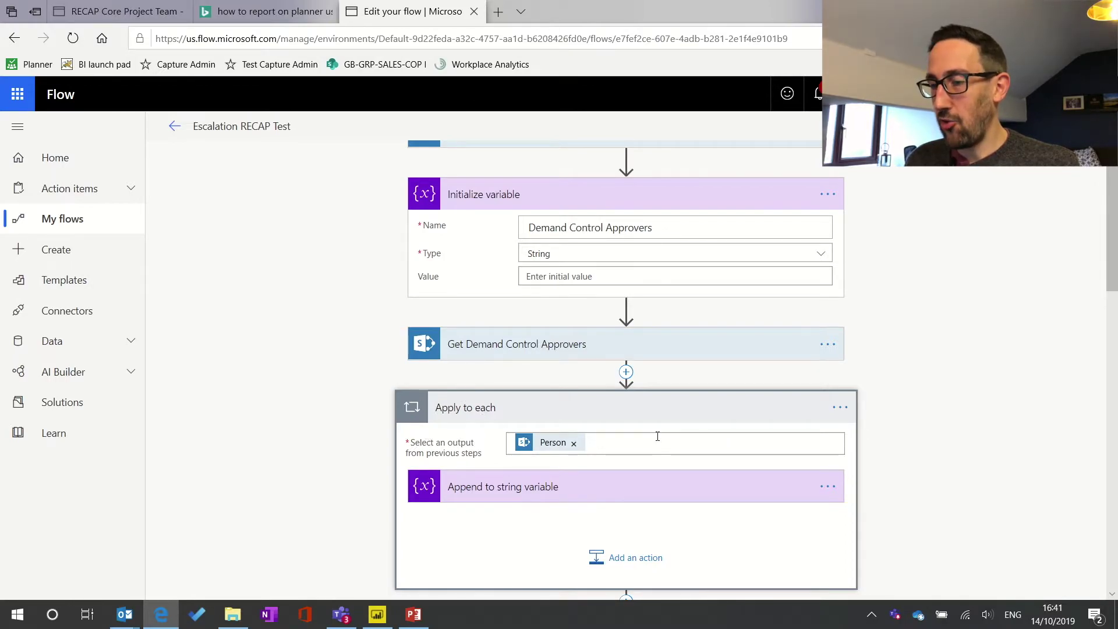
- Review the Excel lookup actions from Customer to Total Volume Change, expanding the Customer action's file, table and key settings
scroll(658, 436, down, 5)
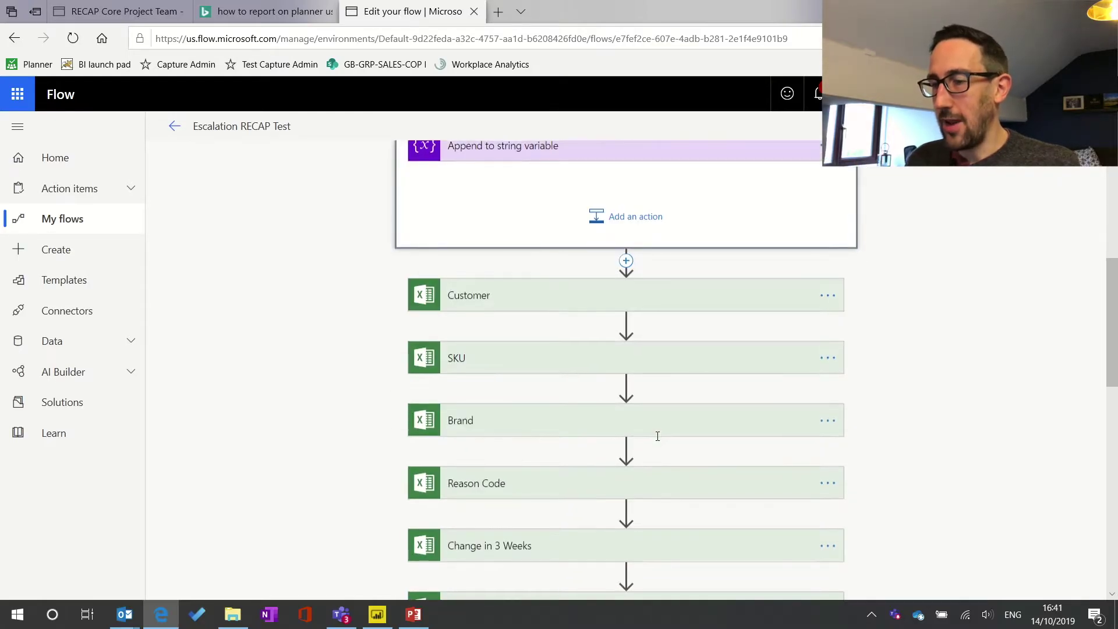
scroll(657, 436, down, 2)
scroll(657, 436, up, 1)
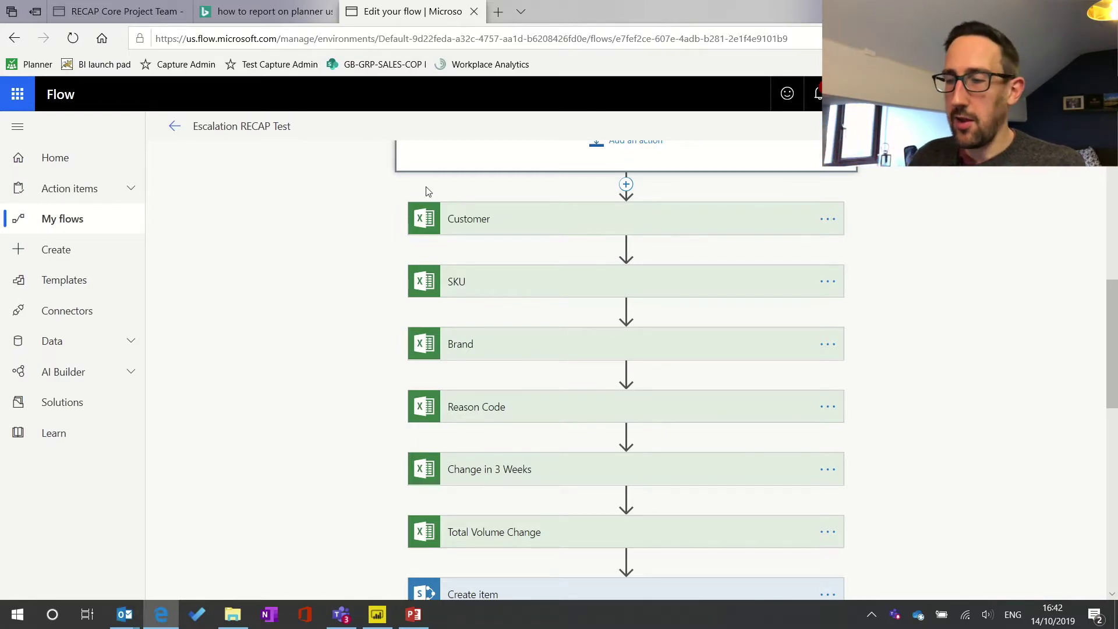
click(547, 216)
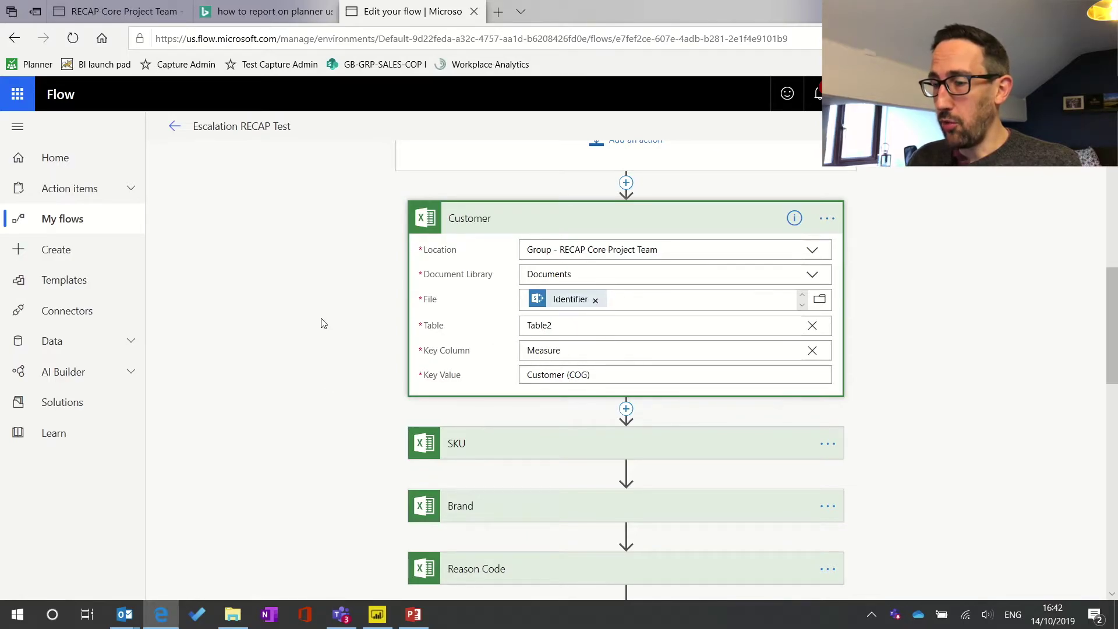
scroll(358, 415, down, 2)
scroll(358, 413, down, 2)
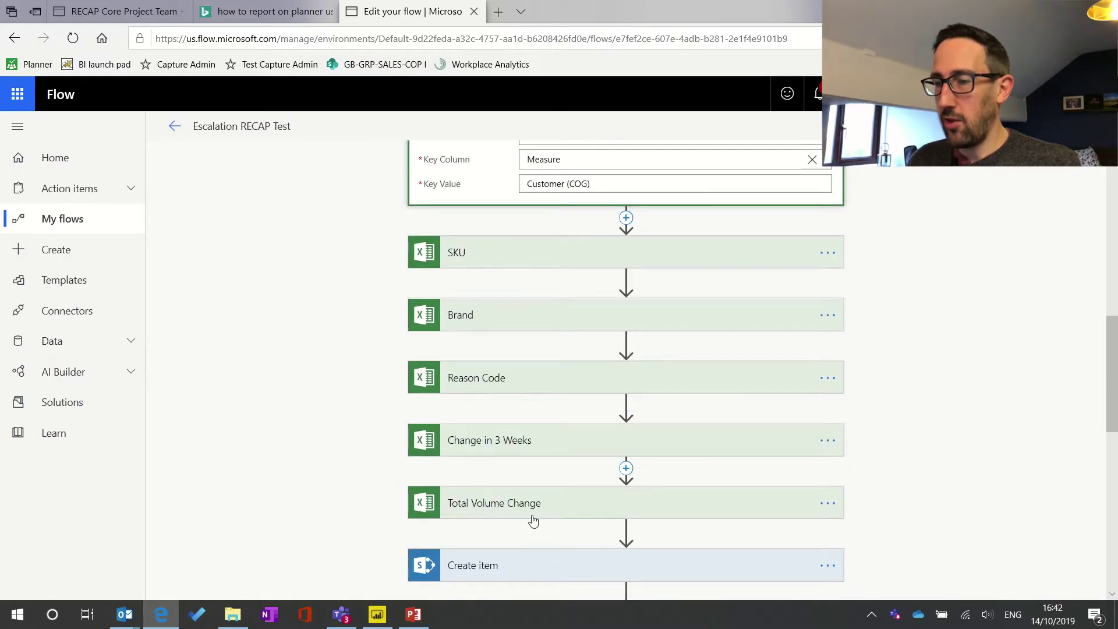
- Inspect the team and channel settings of the Flow bot message action after Create item, and collapse it again
scroll(365, 437, down, 5)
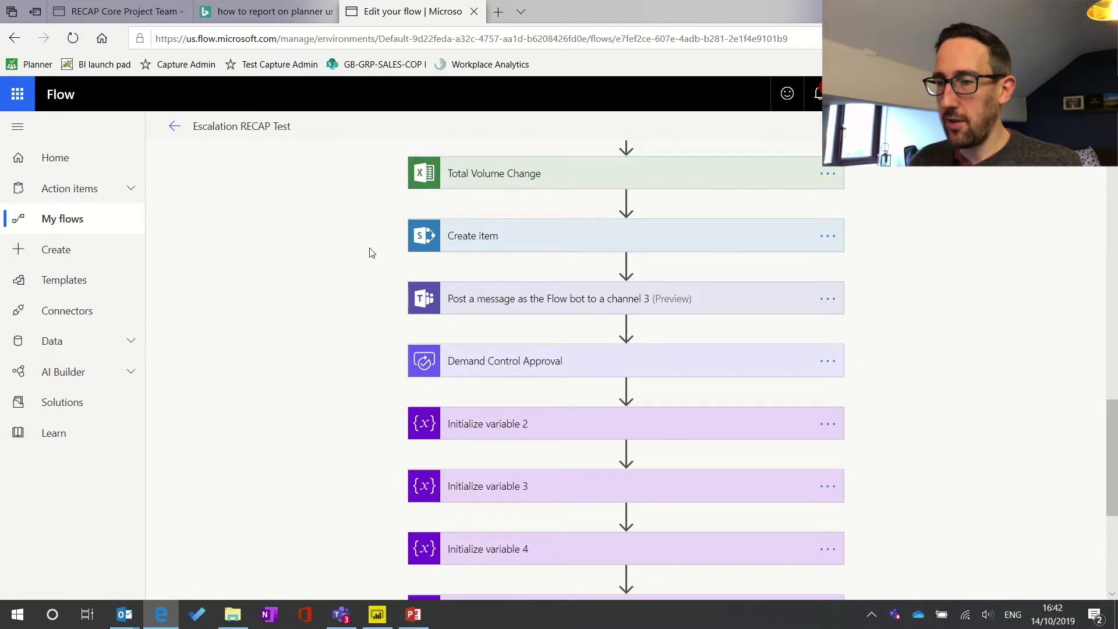
click(490, 297)
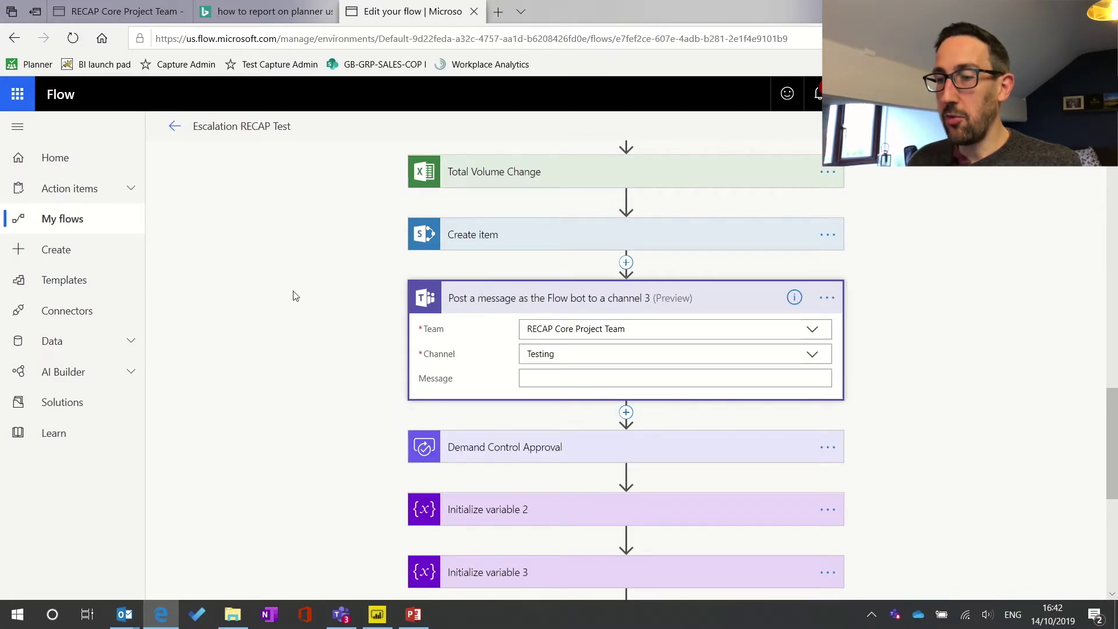
click(463, 298)
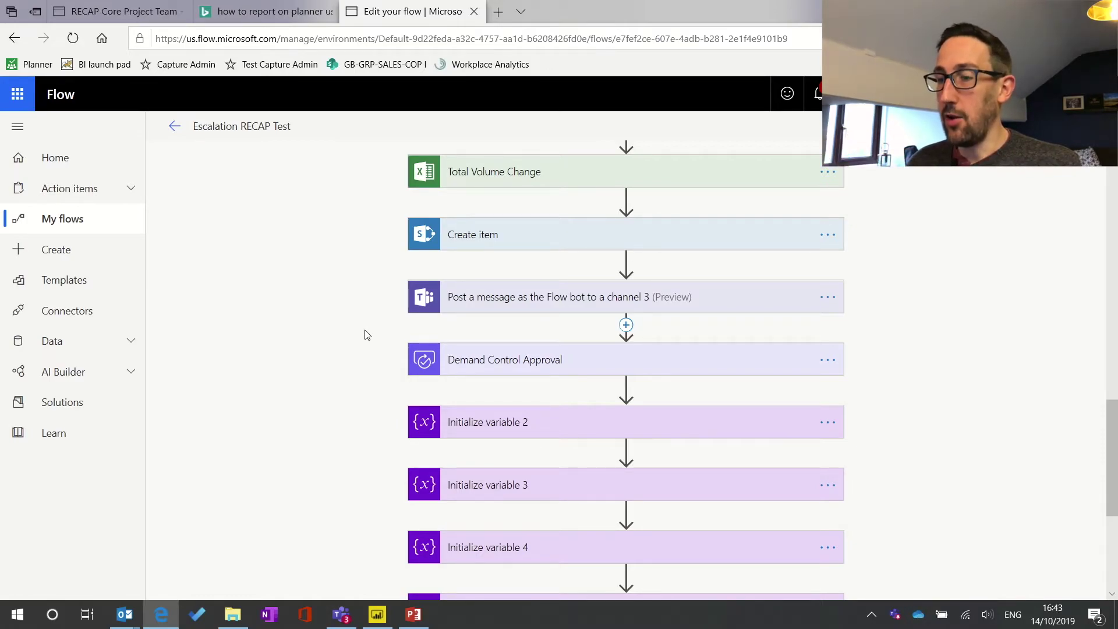
- Look through Demand Control Approval and the following variables, and expand the final Condition with its If yes and If no branches
scroll(365, 334, down, 2)
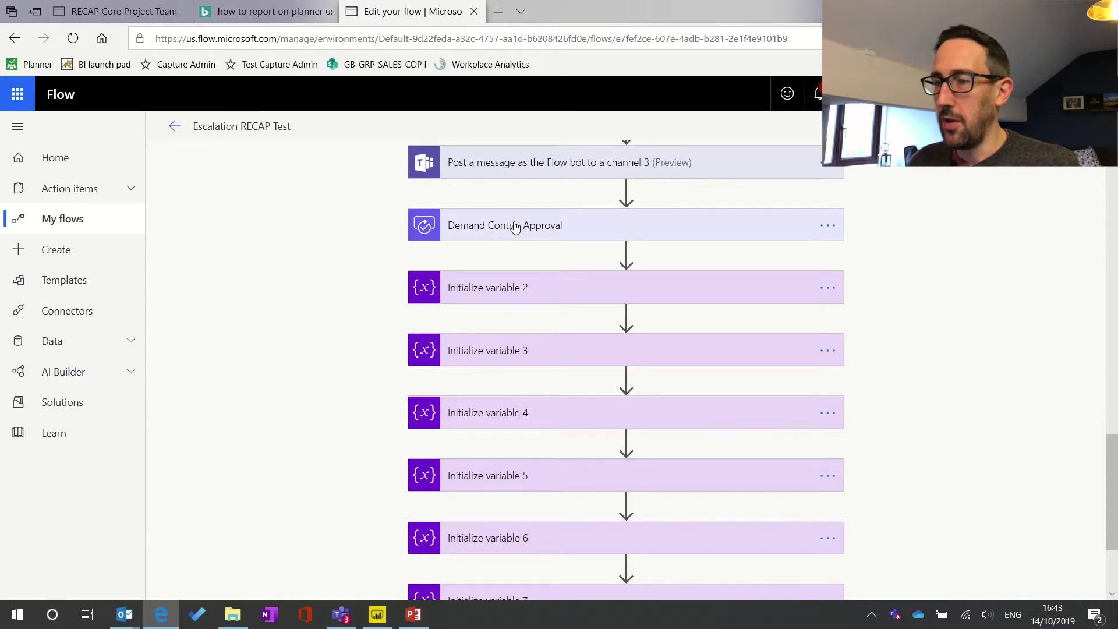
scroll(515, 227, down, 1)
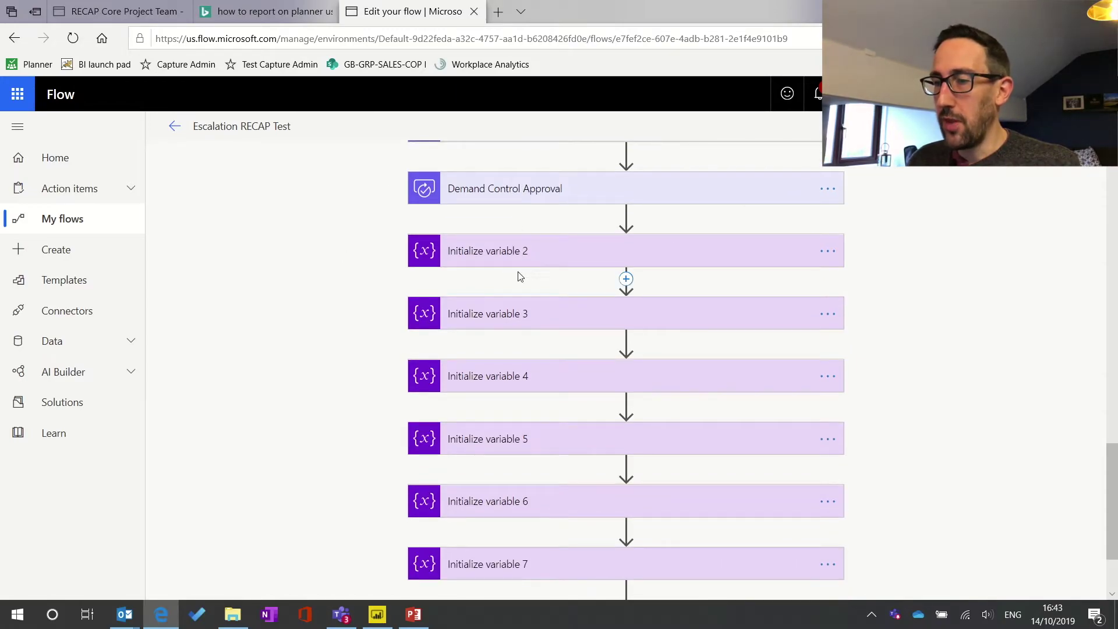
scroll(518, 271, down, 3)
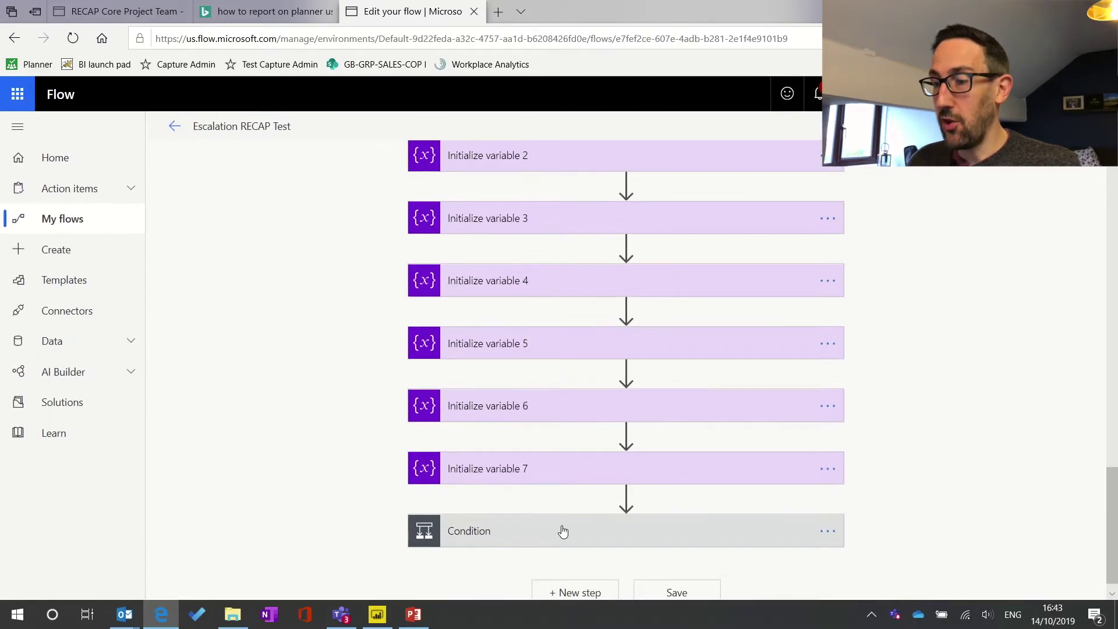
click(564, 532)
scroll(328, 354, down, 5)
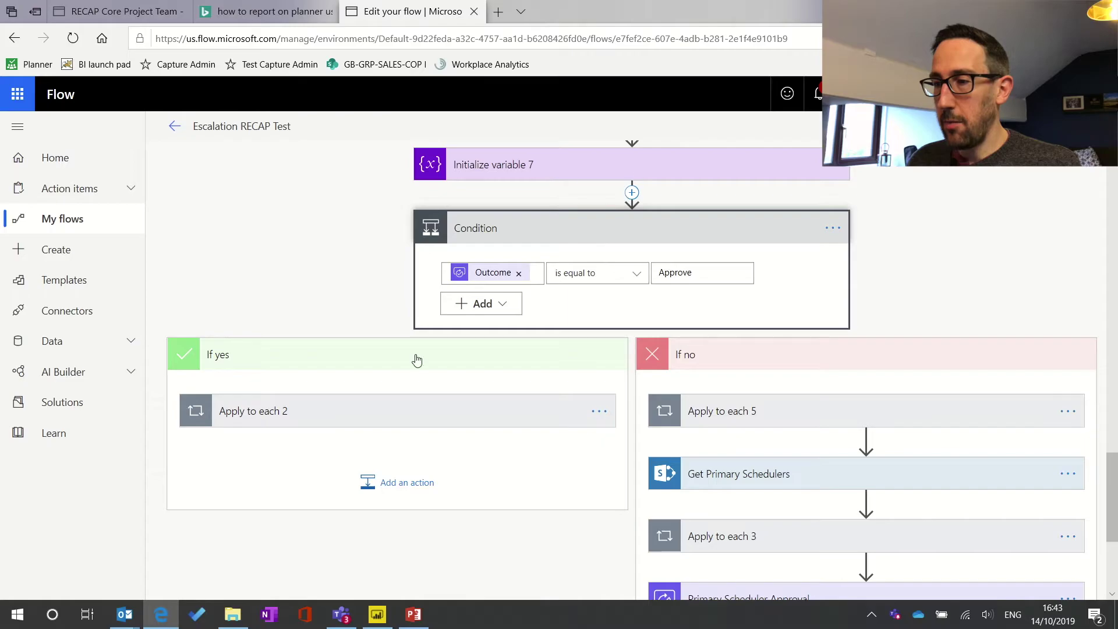
- Expand Apply to each 2 in the If yes branch and read through the Update item 2 fields for the Escalation Tracker list
click(333, 410)
scroll(333, 410, down, 3)
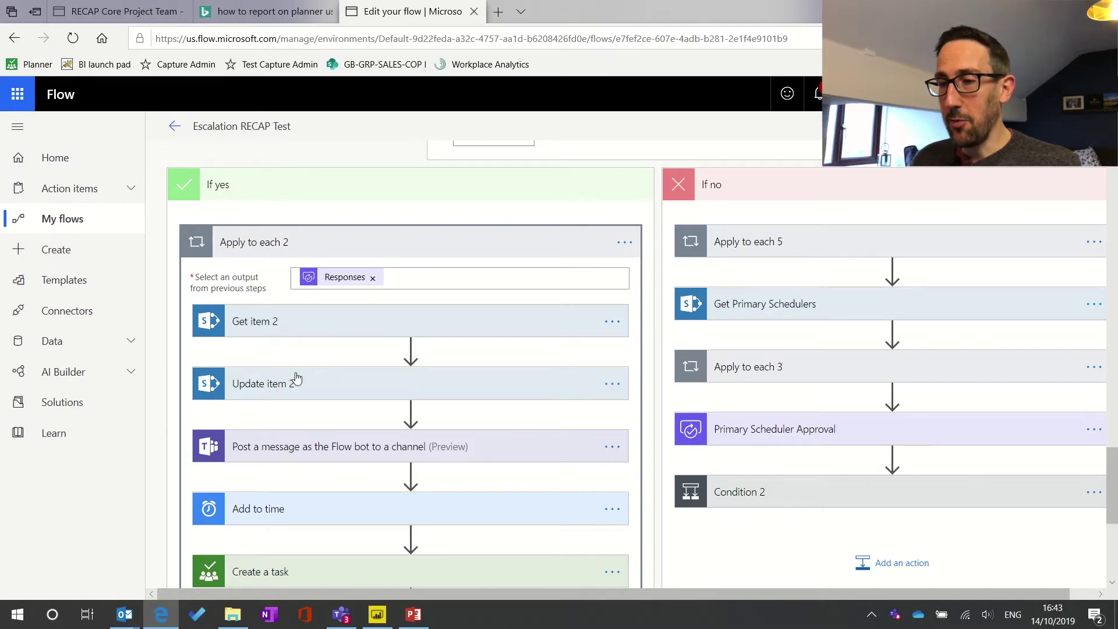
click(336, 388)
scroll(336, 390, down, 3)
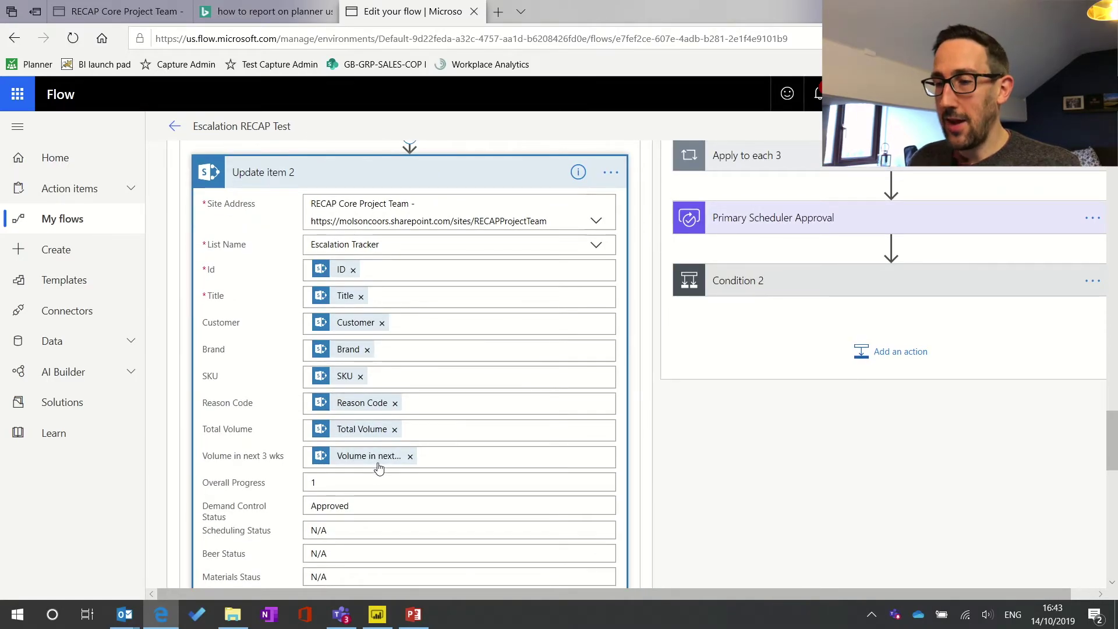
scroll(379, 467, down, 2)
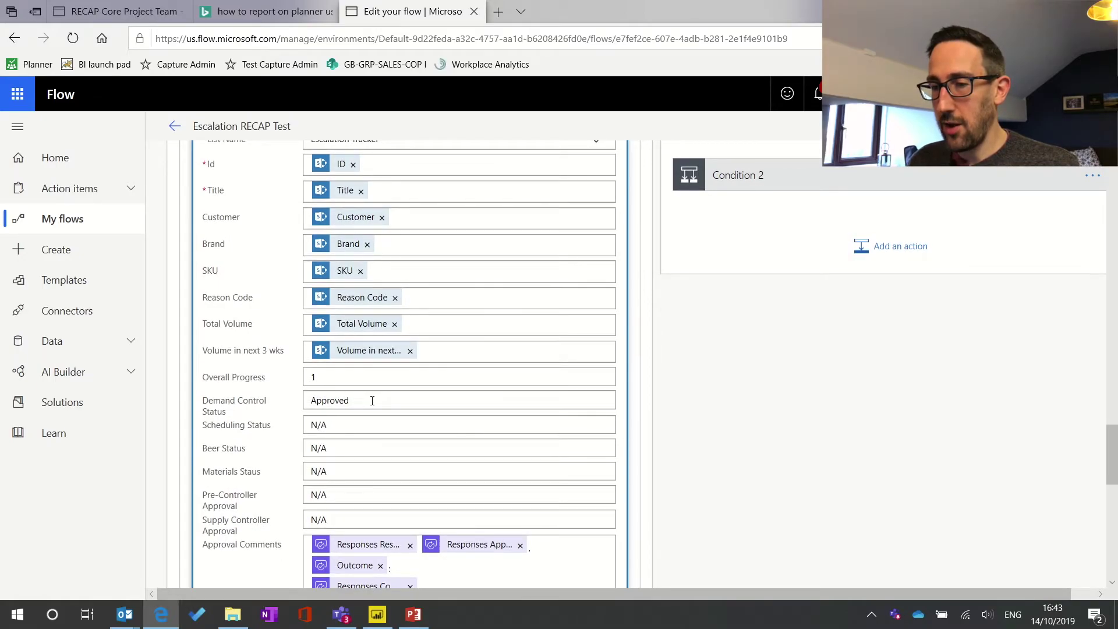
scroll(372, 400, down, 3)
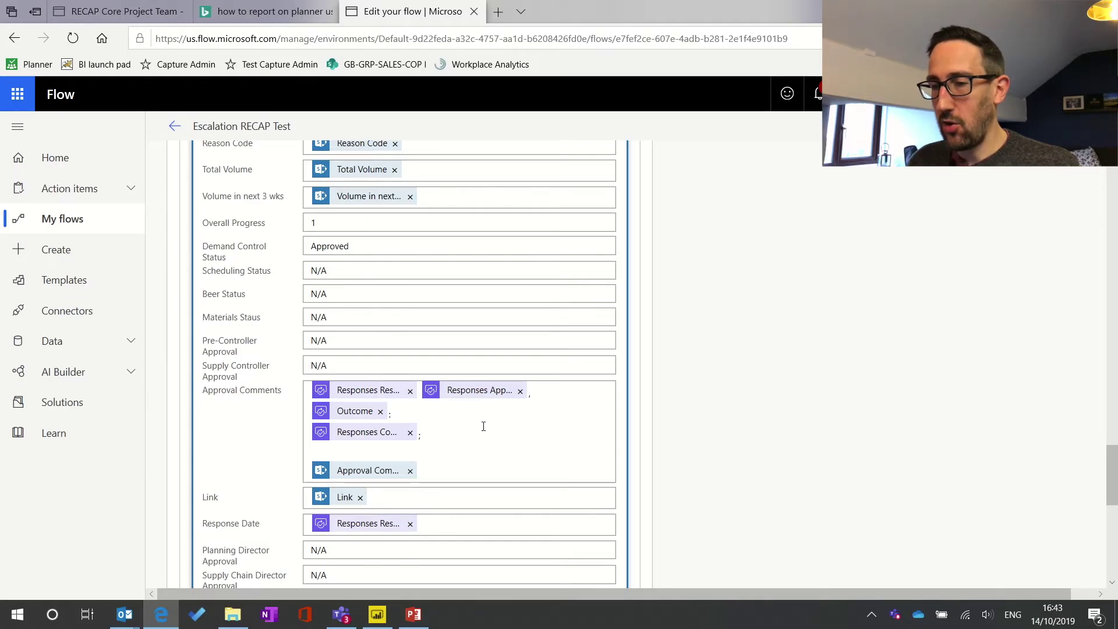
scroll(483, 427, down, 4)
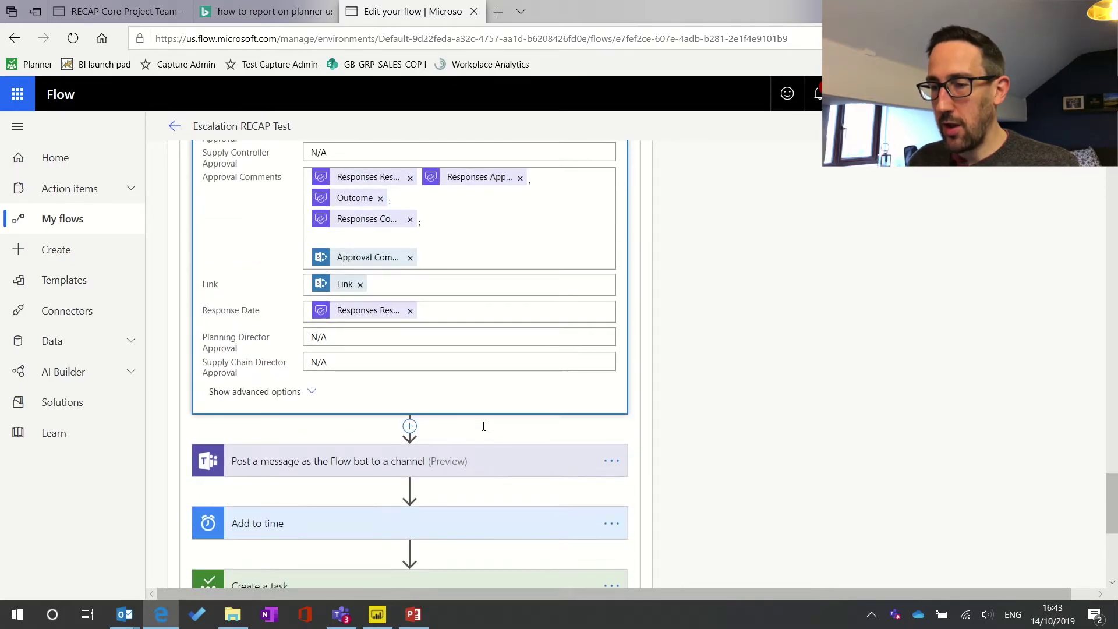
- Expand the Flow bot channel message in the If yes branch and read the whole Escalation Approved message template
click(329, 461)
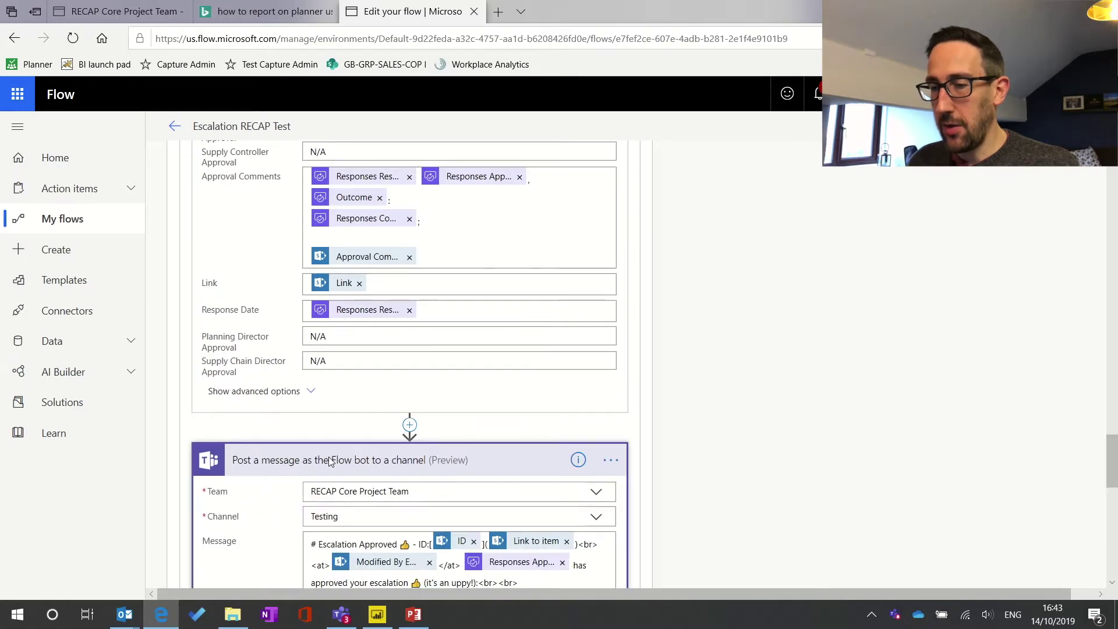
scroll(330, 461, down, 3)
scroll(319, 374, down, 2)
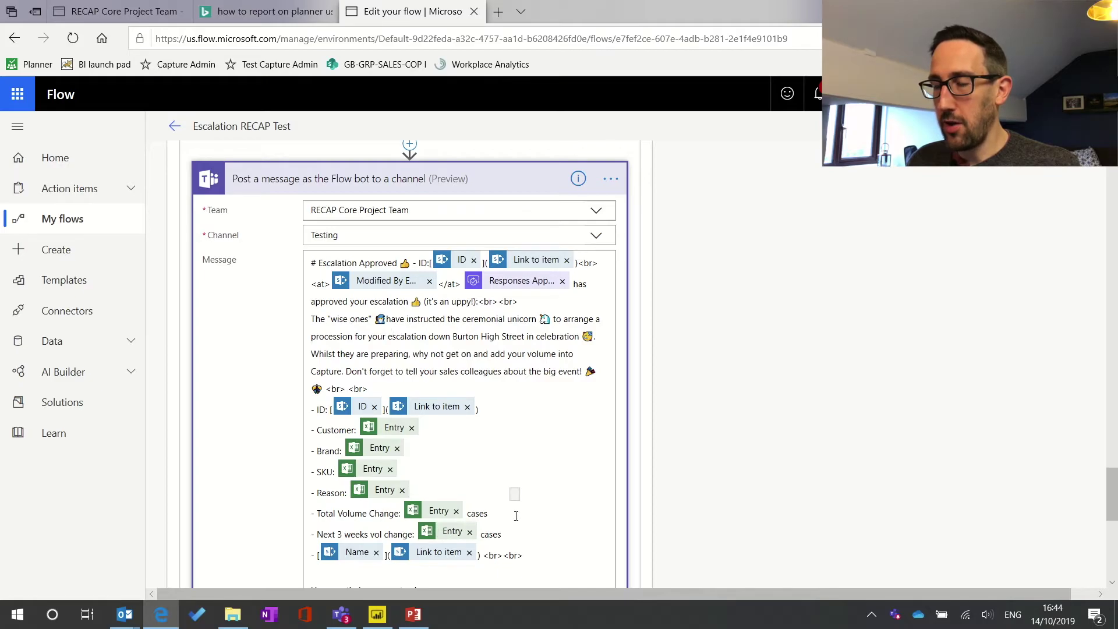
scroll(516, 515, down, 4)
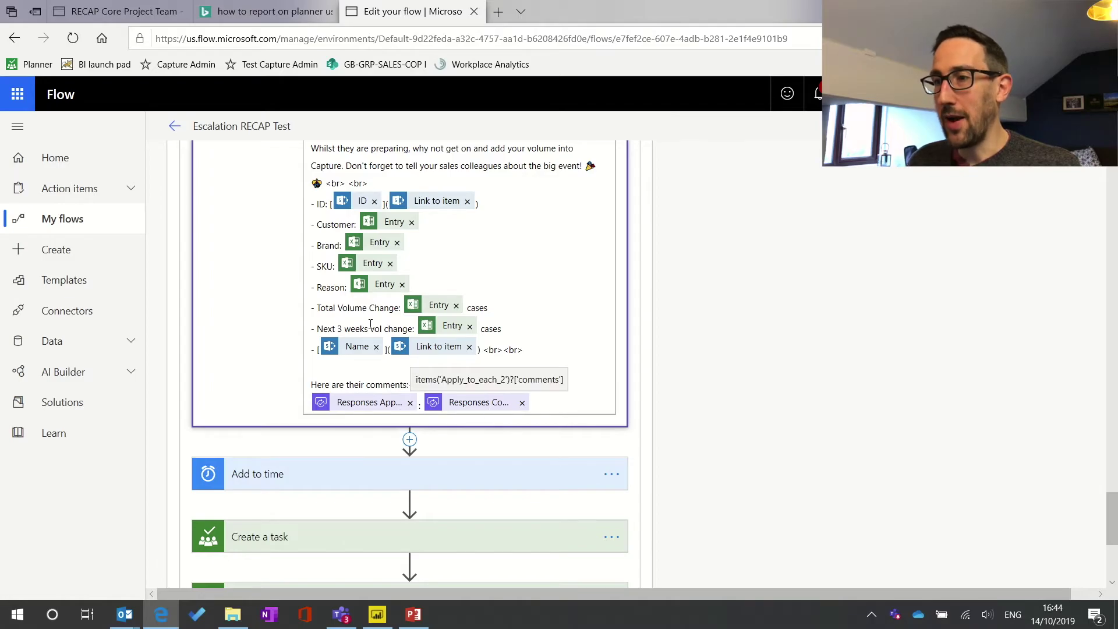
scroll(371, 324, down, 3)
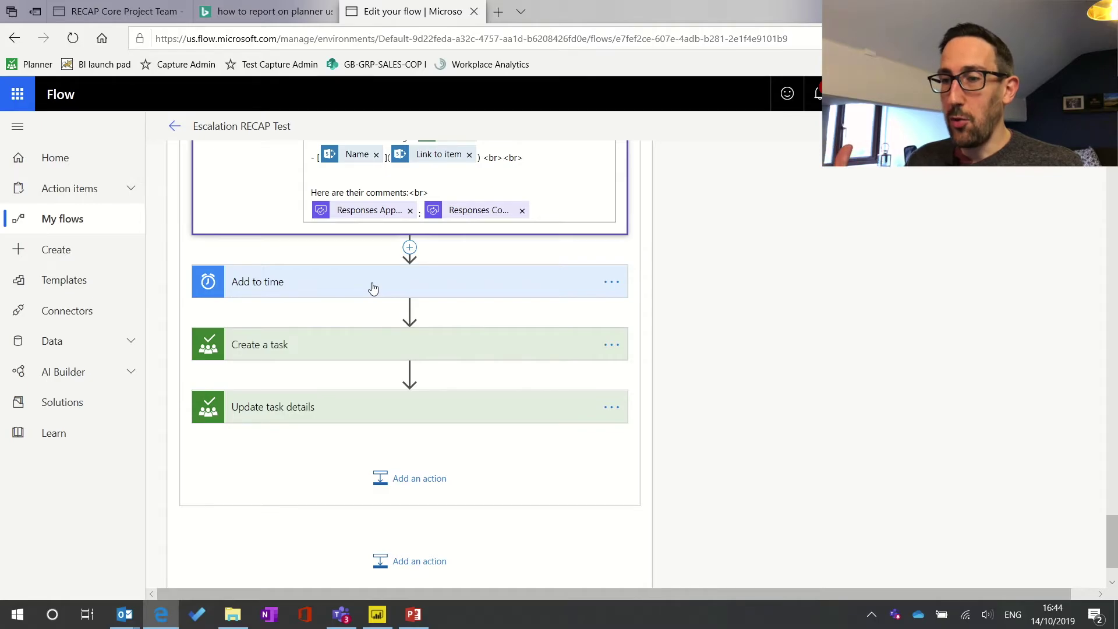
- Expand the Create a task and Update task details actions and examine their plan, title, date, assignment, description and reference fields
click(337, 347)
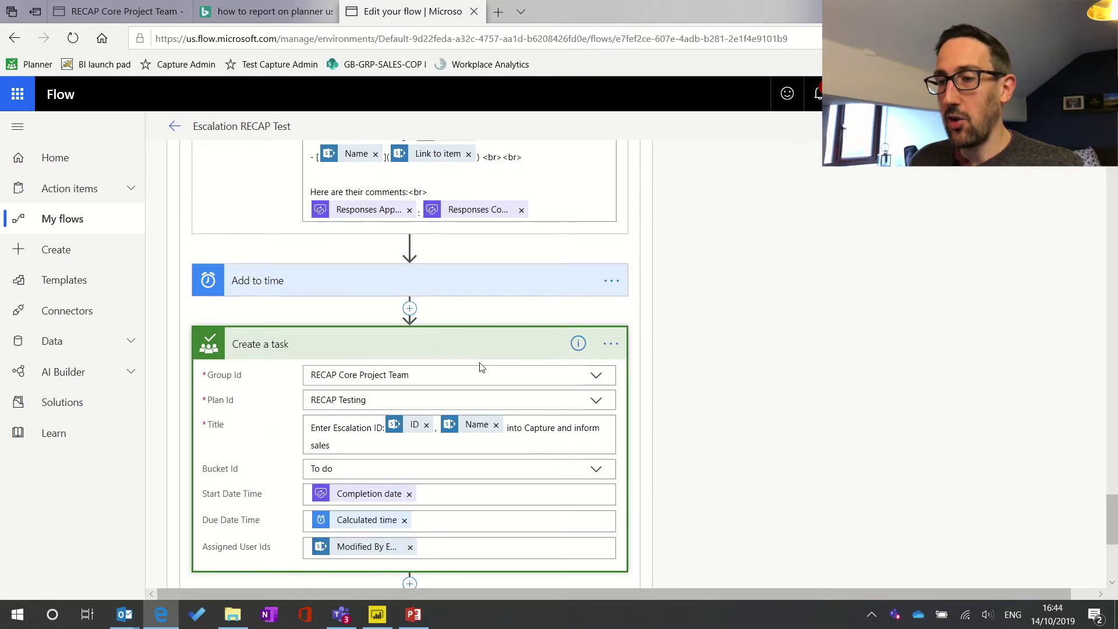
scroll(481, 367, down, 2)
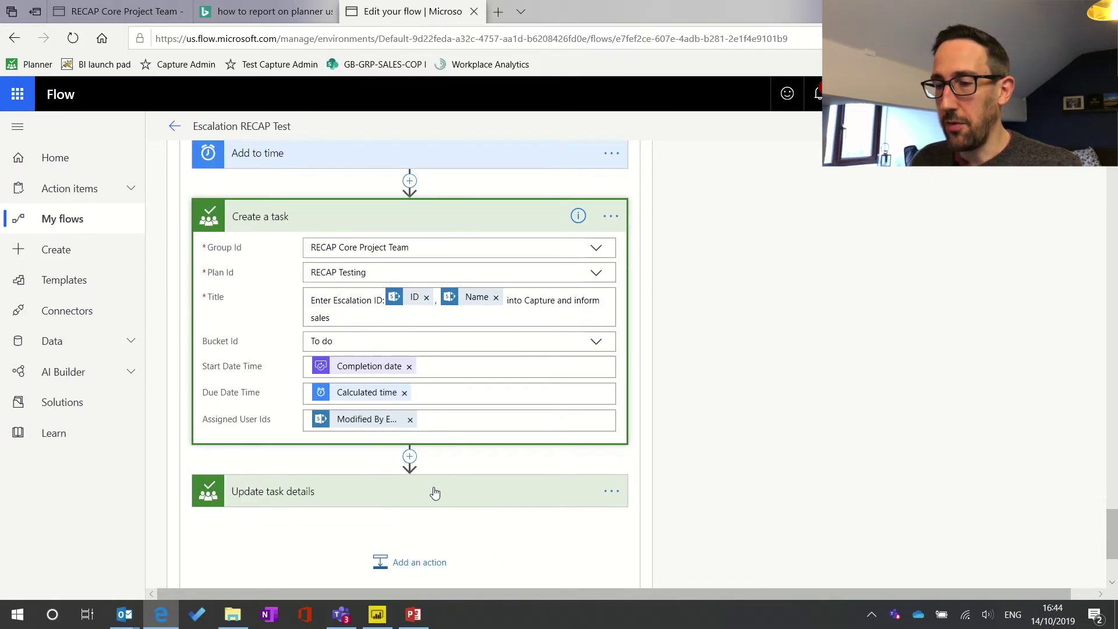
click(433, 489)
scroll(434, 489, down, 3)
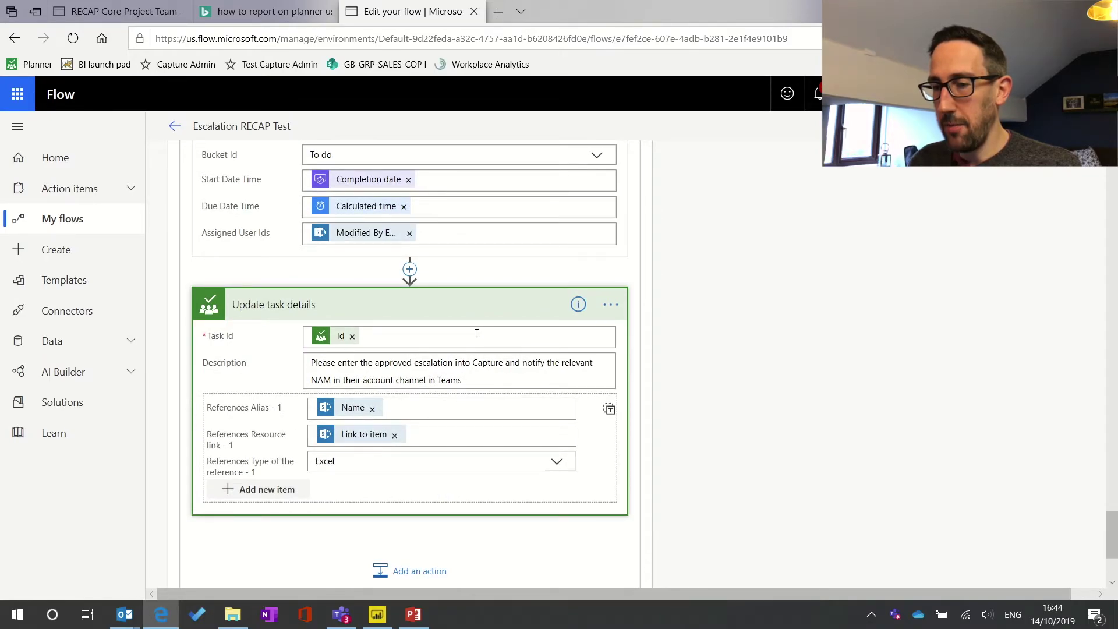
scroll(478, 335, up, 1)
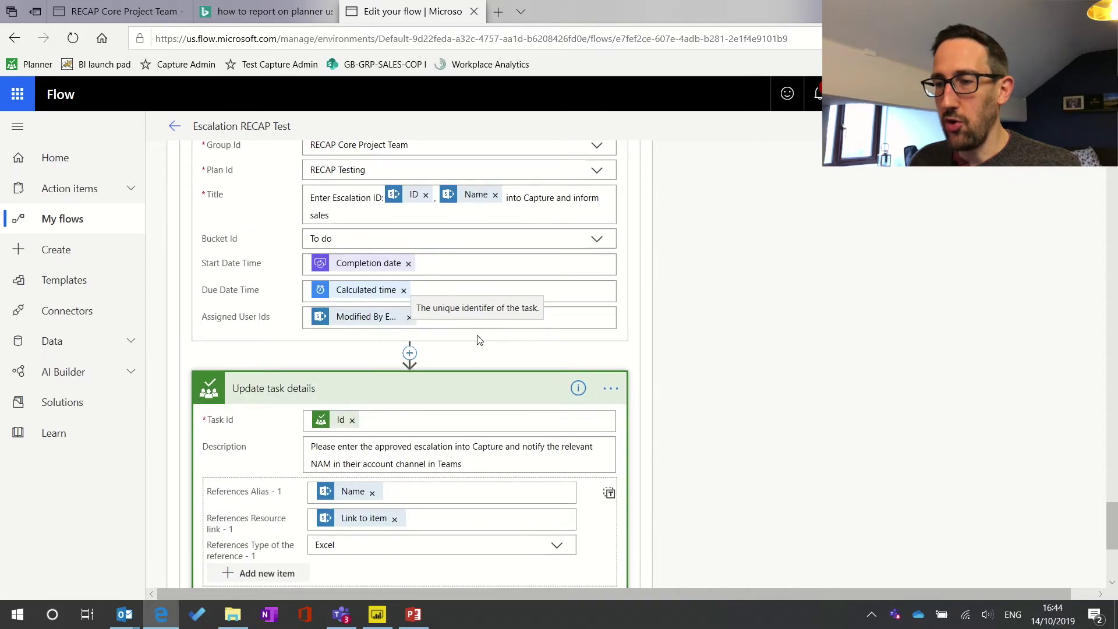
- Review the Create a task fields again together with the preceding Flow bot channel message for approved escalations
scroll(478, 339, up, 1)
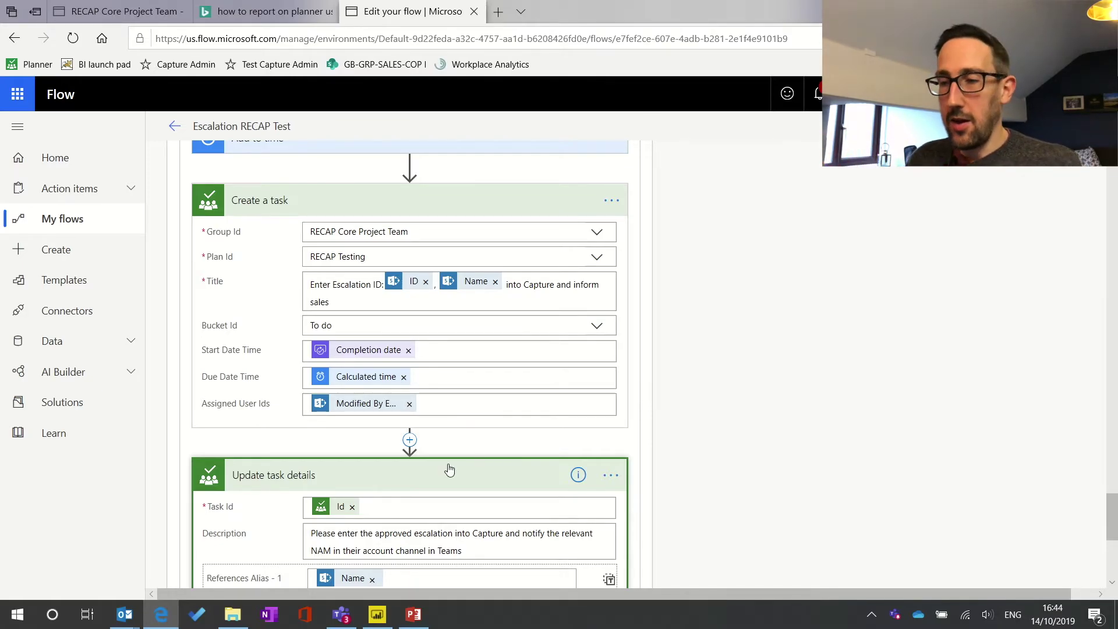
scroll(524, 426, up, 4)
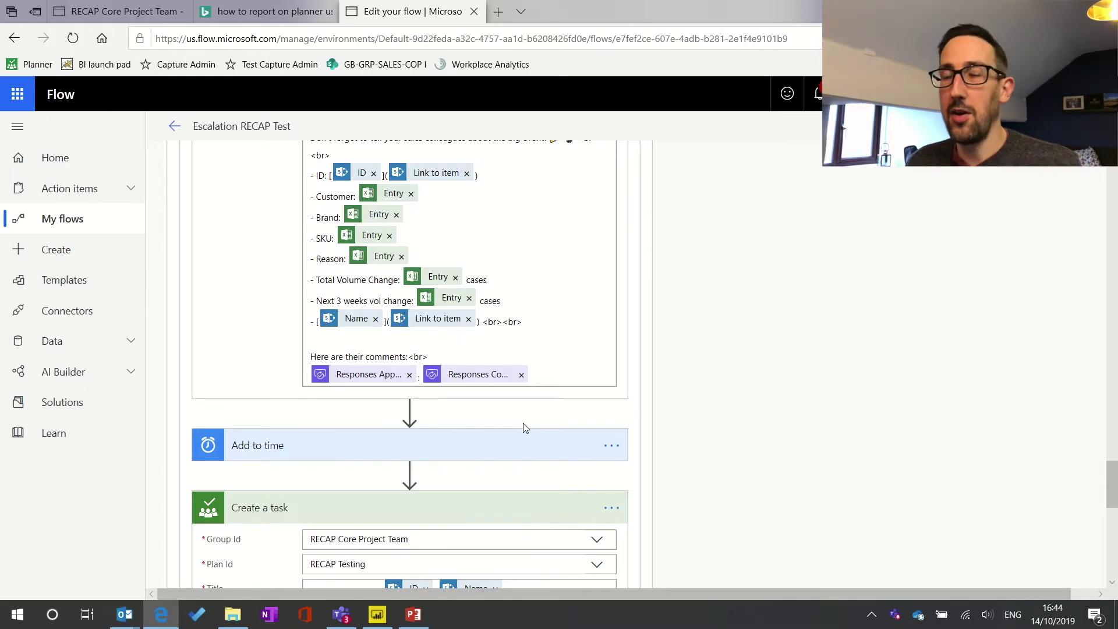
scroll(524, 427, up, 3)
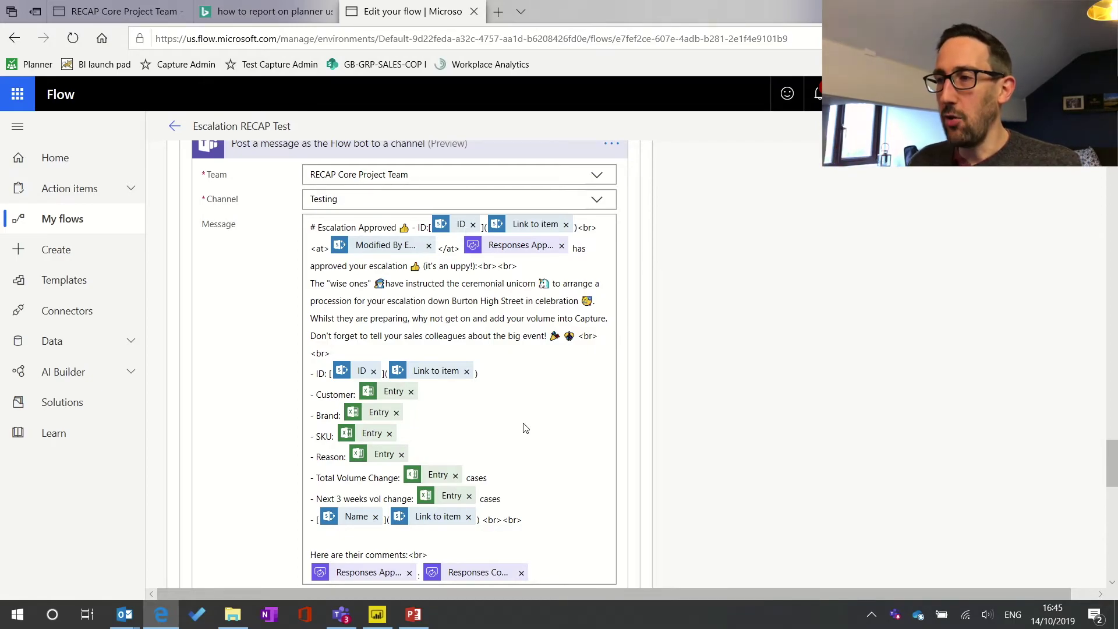
scroll(524, 427, up, 2)
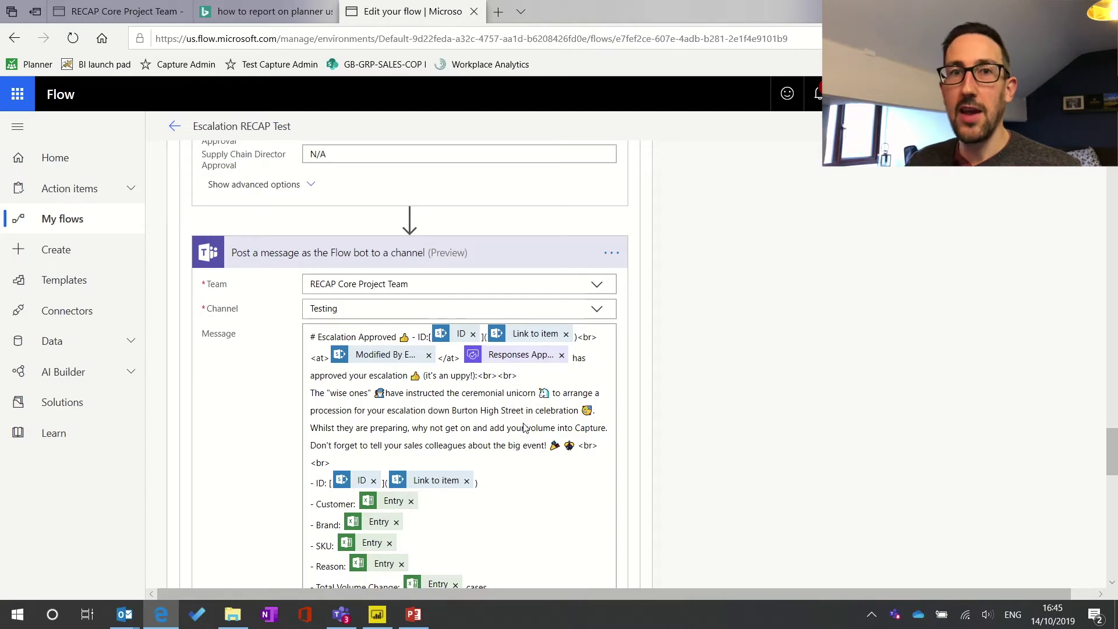
scroll(522, 428, down, 6)
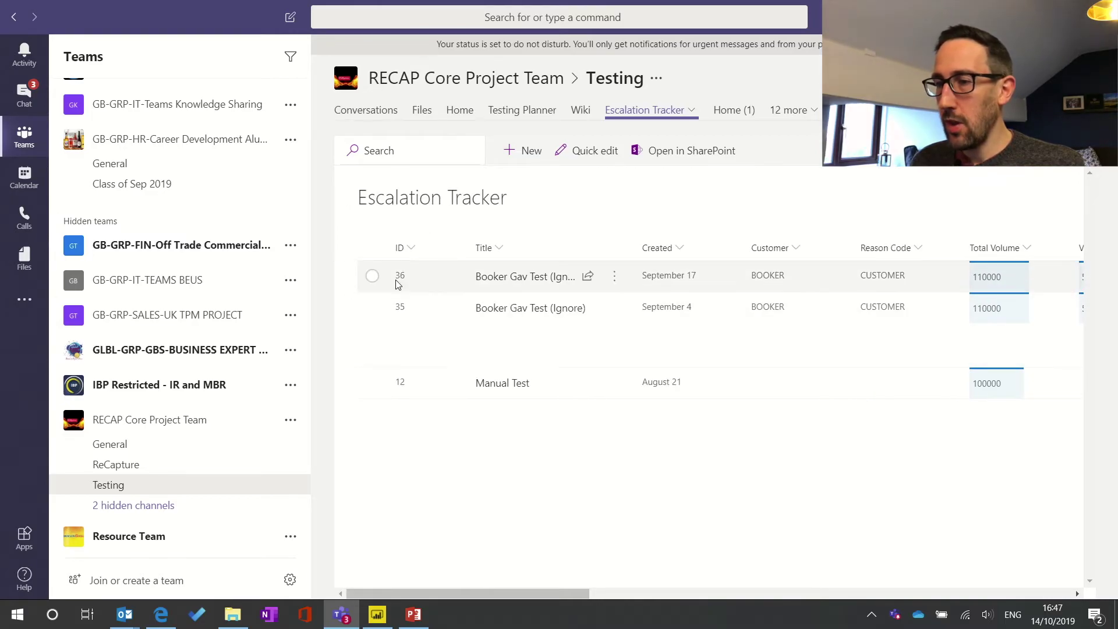
- Switch to the Testing channel in Teams and examine the Escalation Tracker's volume, Overall Progress and Demand Control Status columns
scroll(508, 278, right, 2)
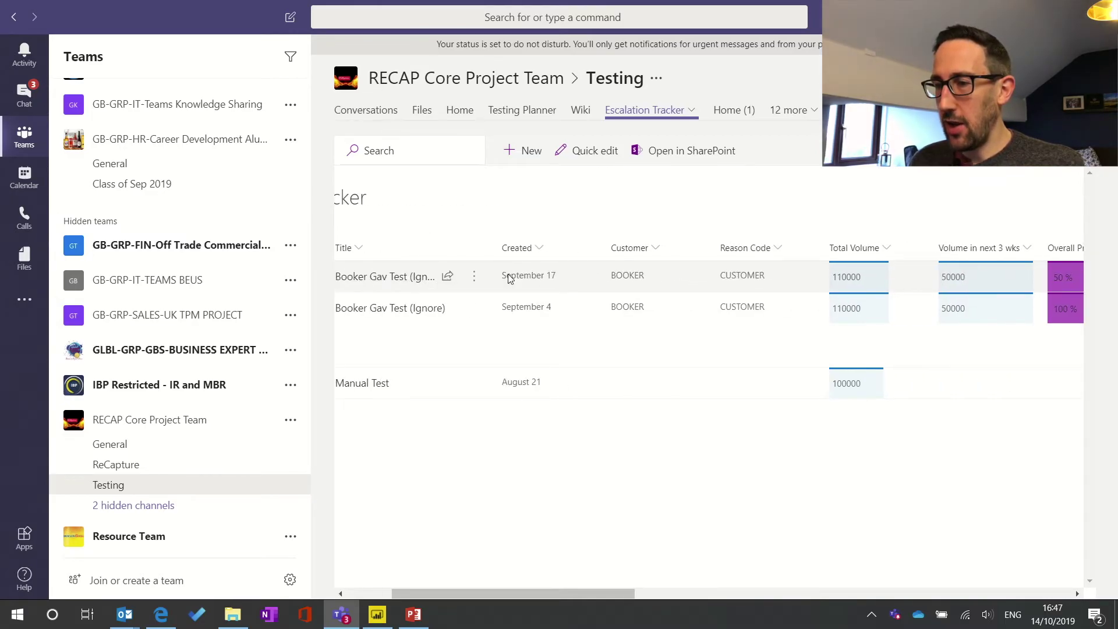
scroll(508, 279, right, 2)
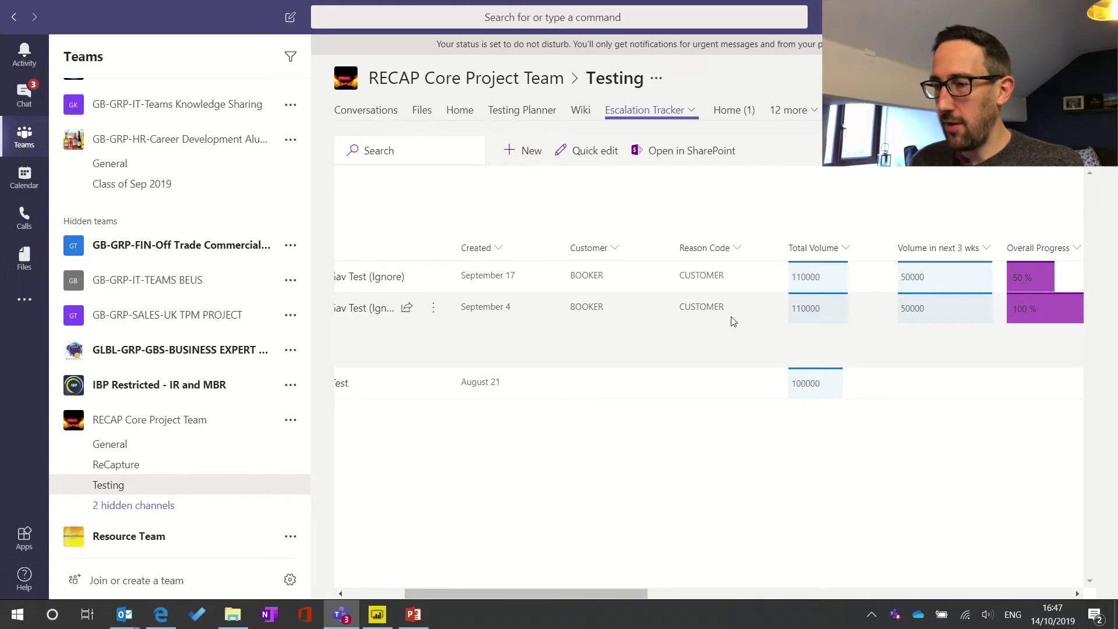
scroll(731, 317, right, 5)
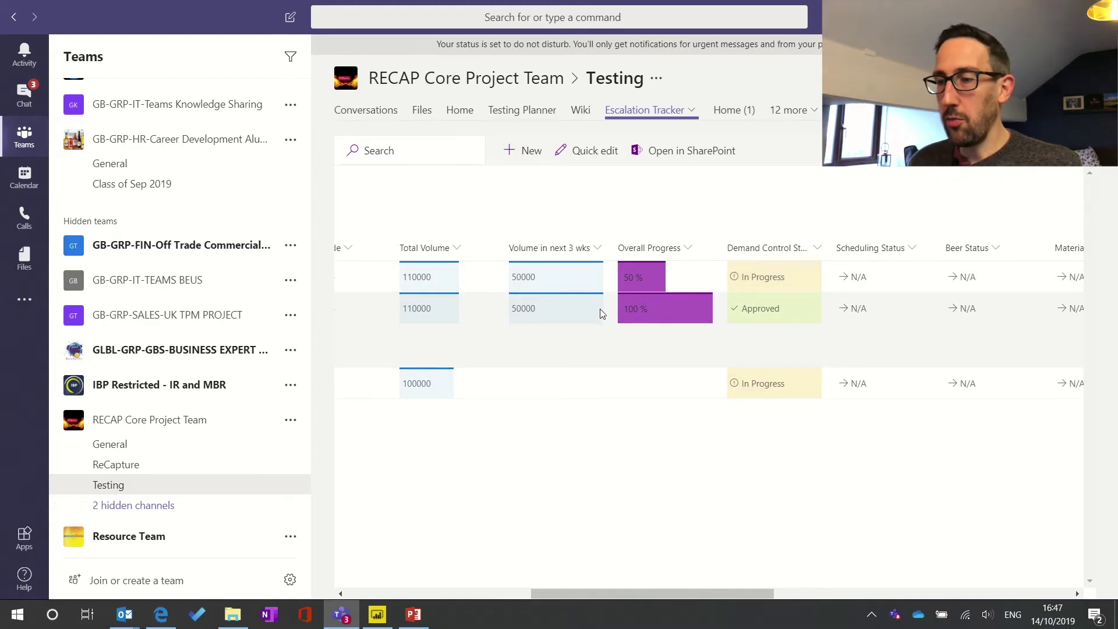
scroll(602, 314, right, 3)
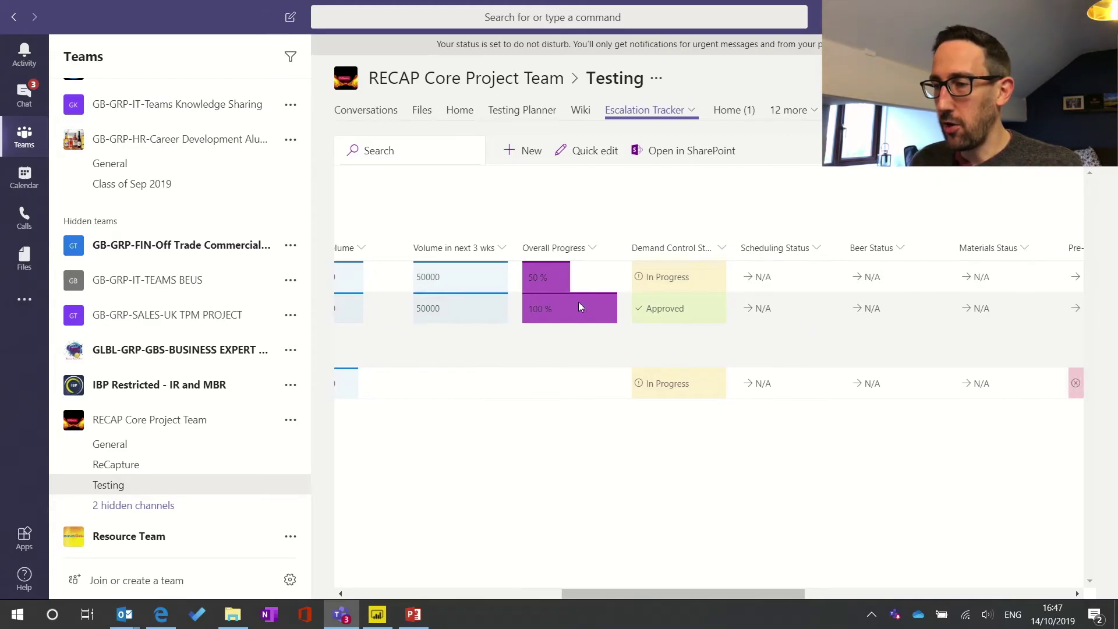
scroll(624, 279, right, 3)
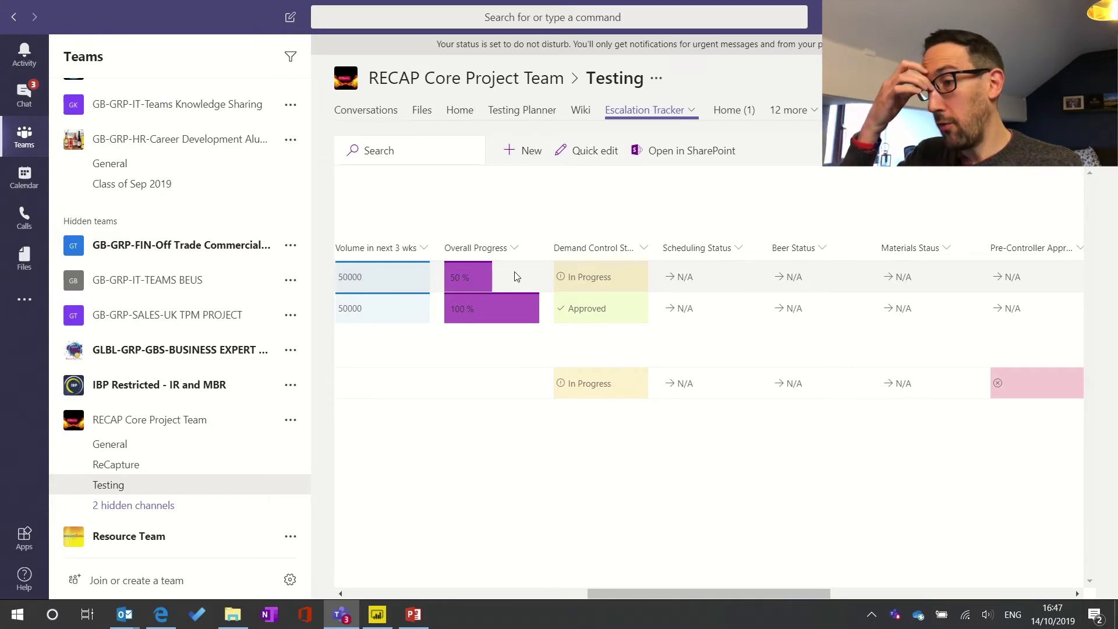
scroll(516, 277, right, 1)
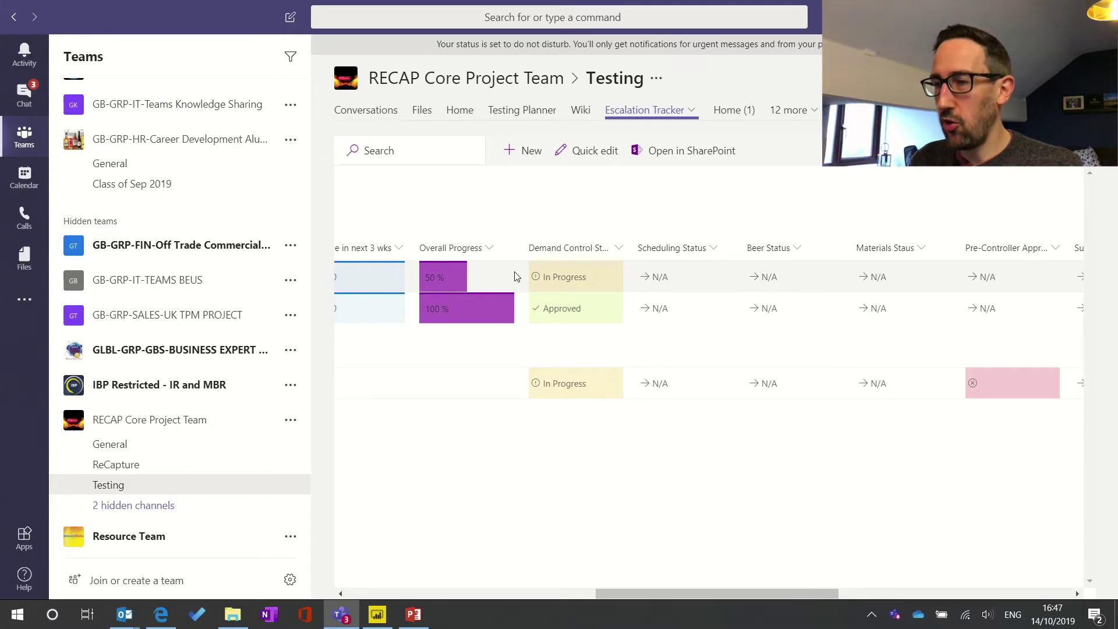
- Examine the Escalation Tracker's remaining approval status, Approval Comments, Link, Response Date and Response Time columns, then return to the first columns
scroll(512, 279, right, 4)
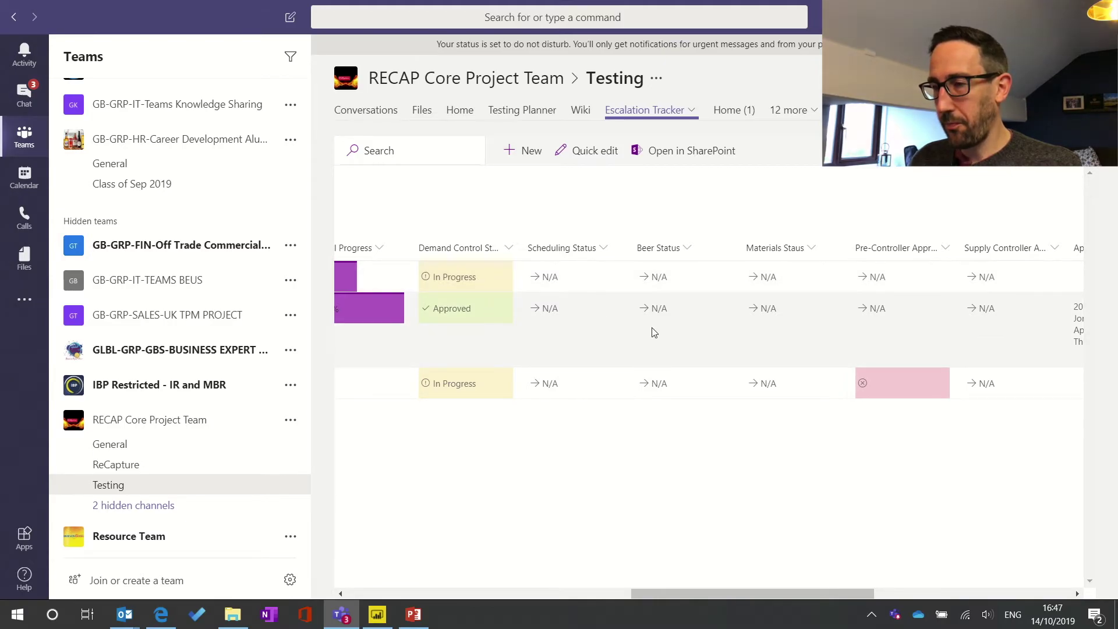
scroll(838, 286, right, 3)
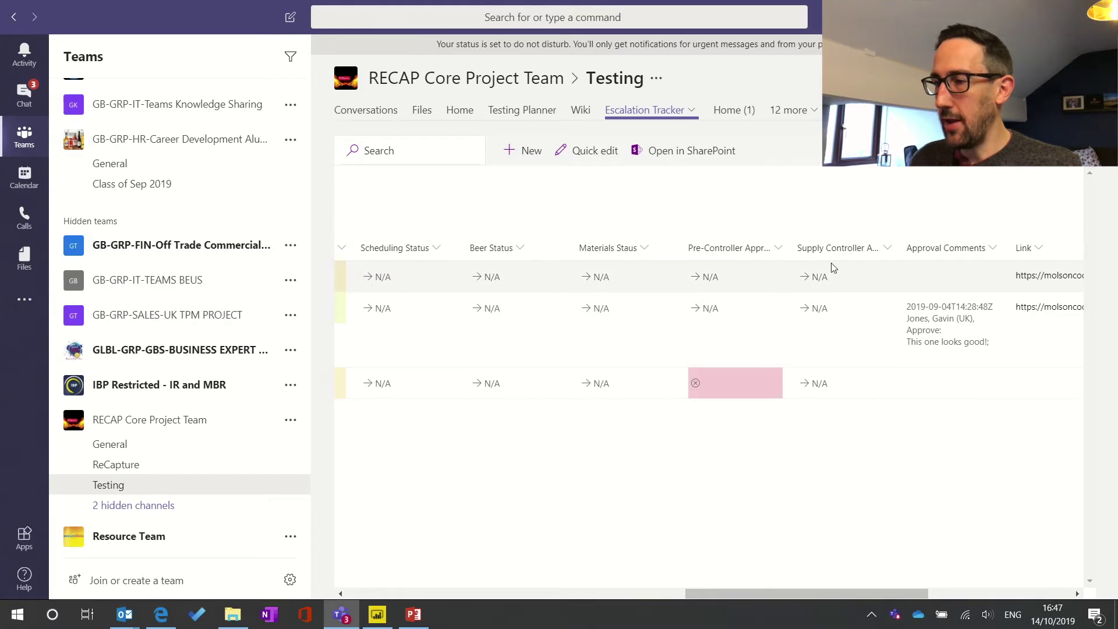
scroll(831, 265, right, 4)
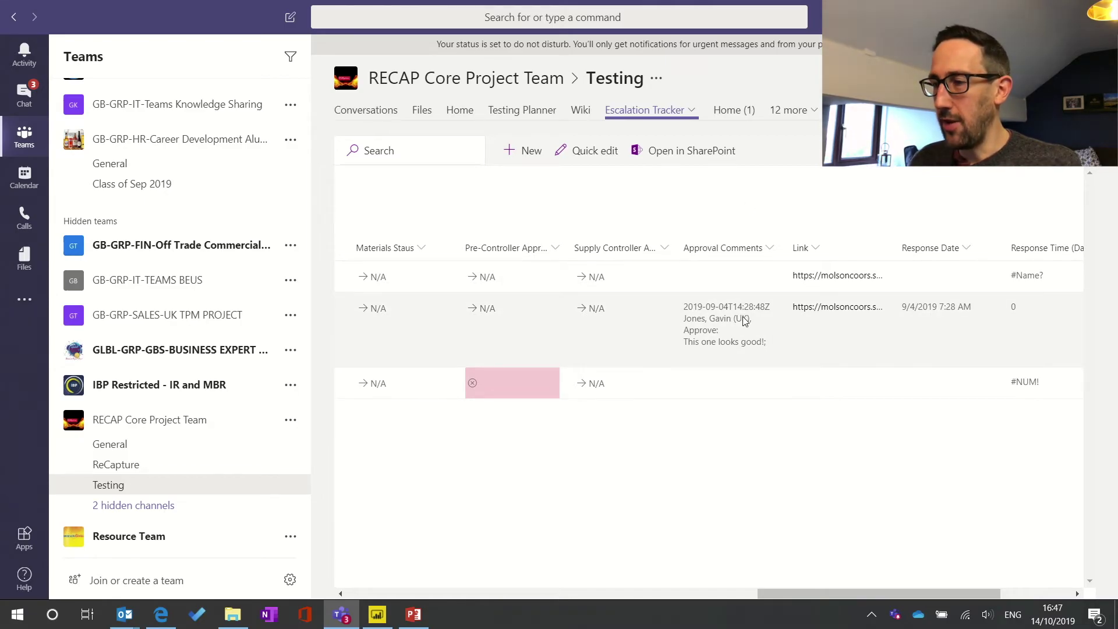
scroll(743, 318, right, 1)
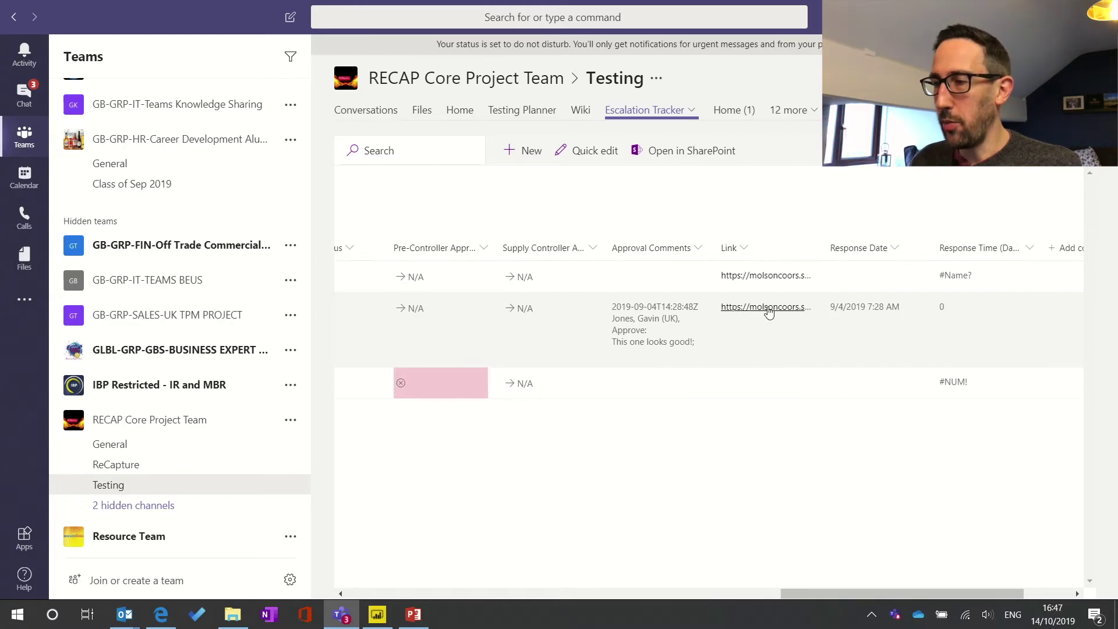
scroll(888, 346, right, 1)
scroll(888, 346, right, 1)
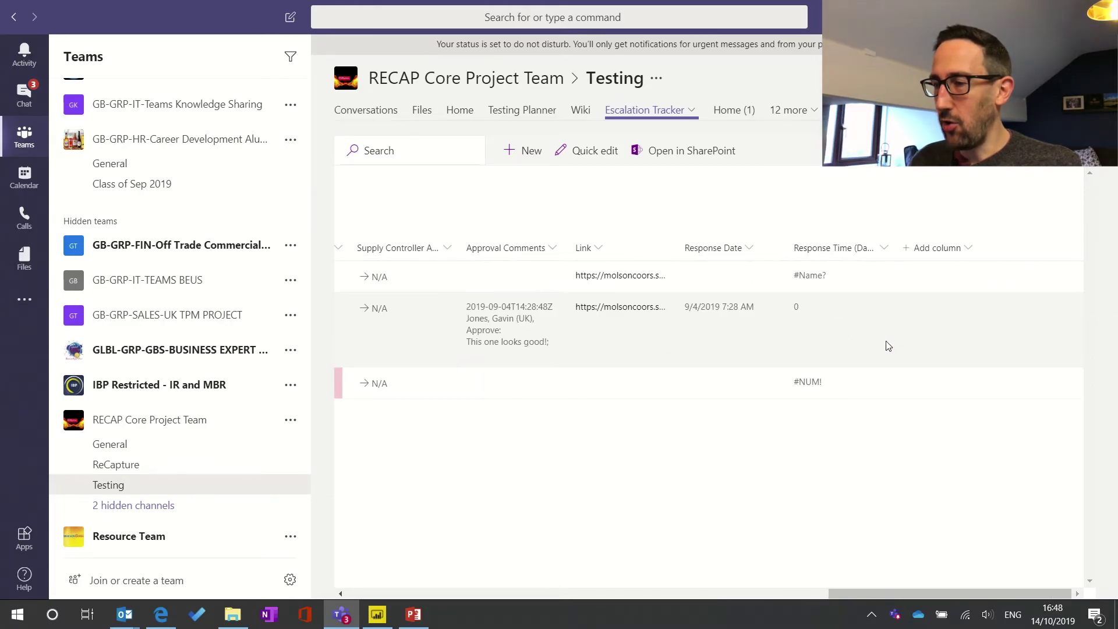
scroll(888, 346, left, 6)
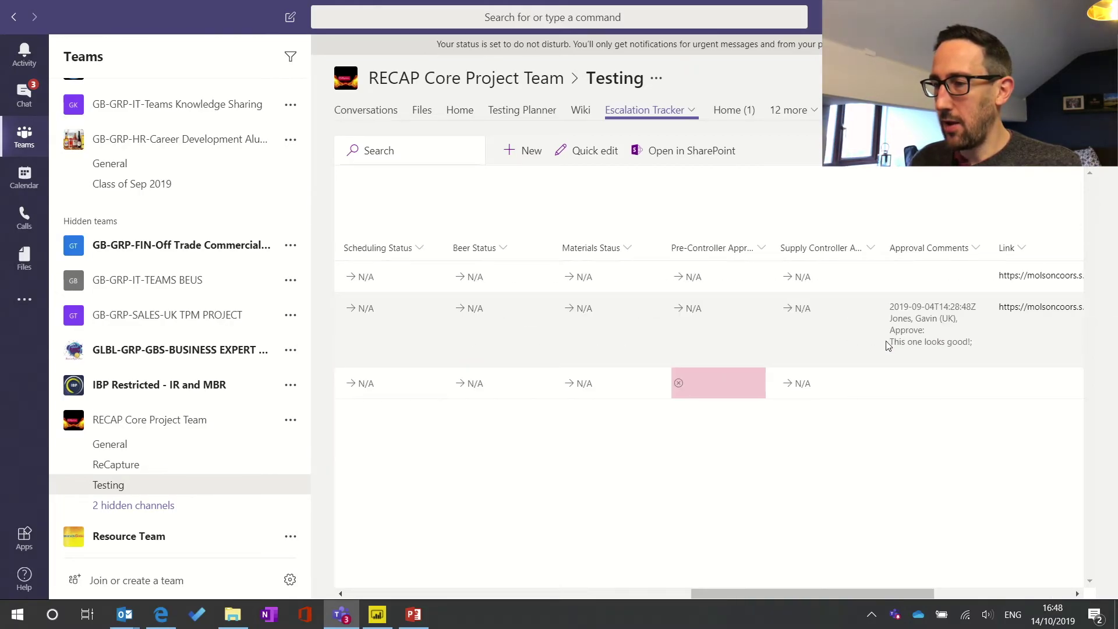
scroll(887, 345, left, 5)
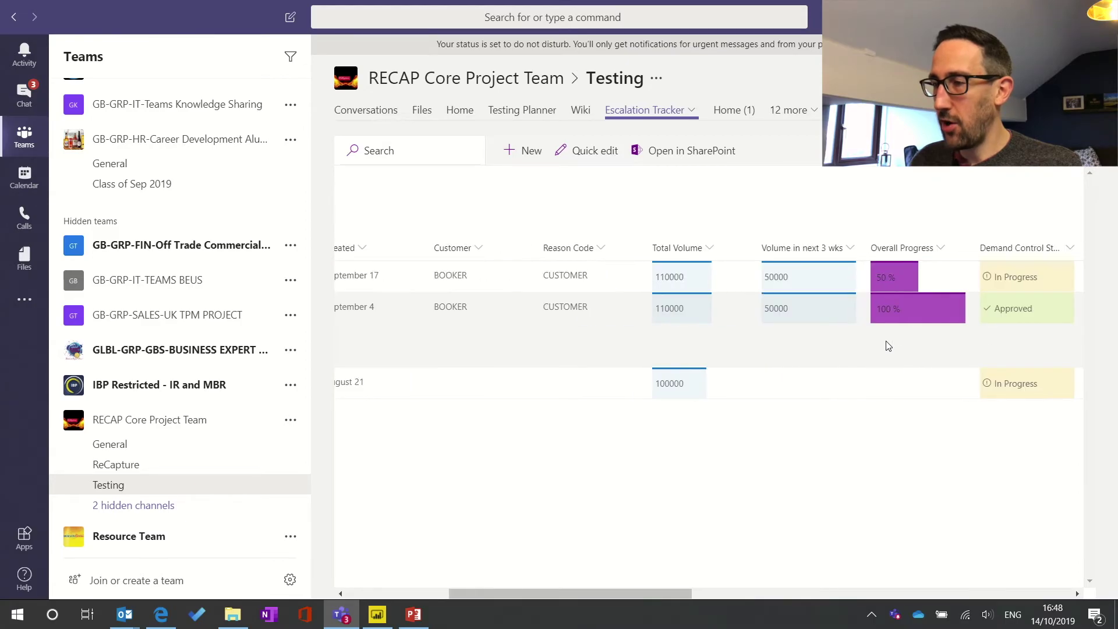
scroll(450, 344, left, 3)
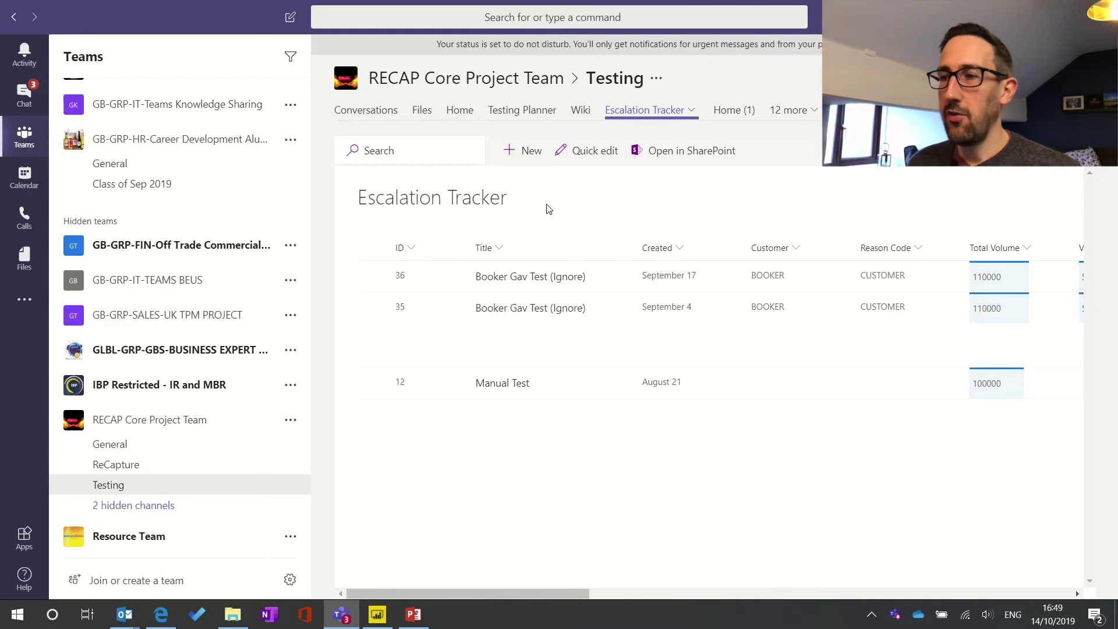
- Find Flow's Escalation Approved post for ID 35 in the Testing channel's conversations and try to expand its full message
click(381, 116)
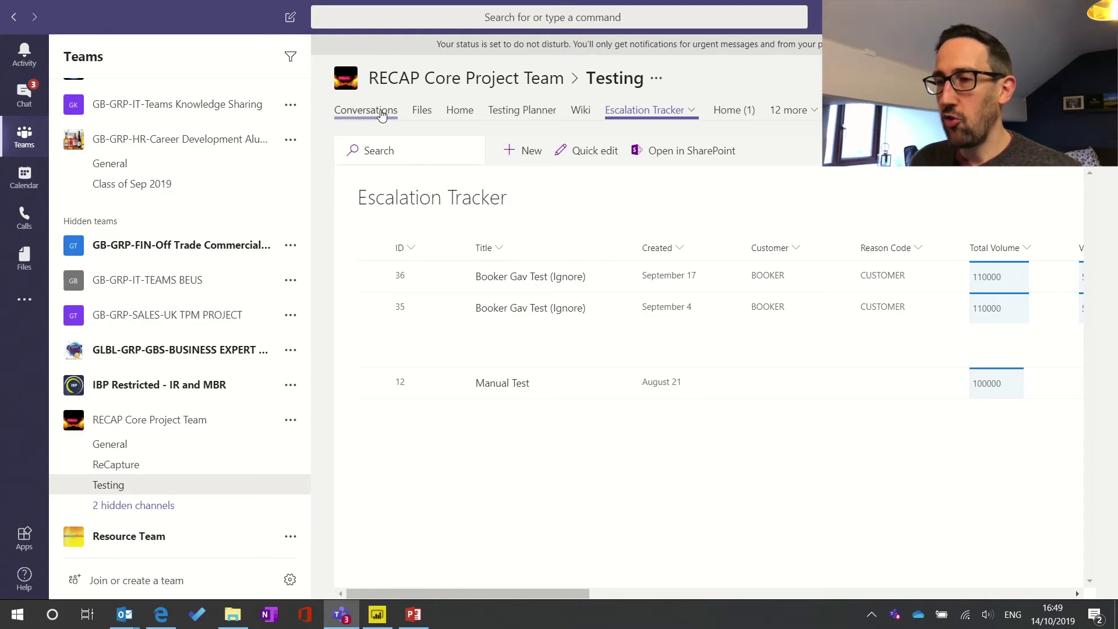
scroll(536, 447, up, 15)
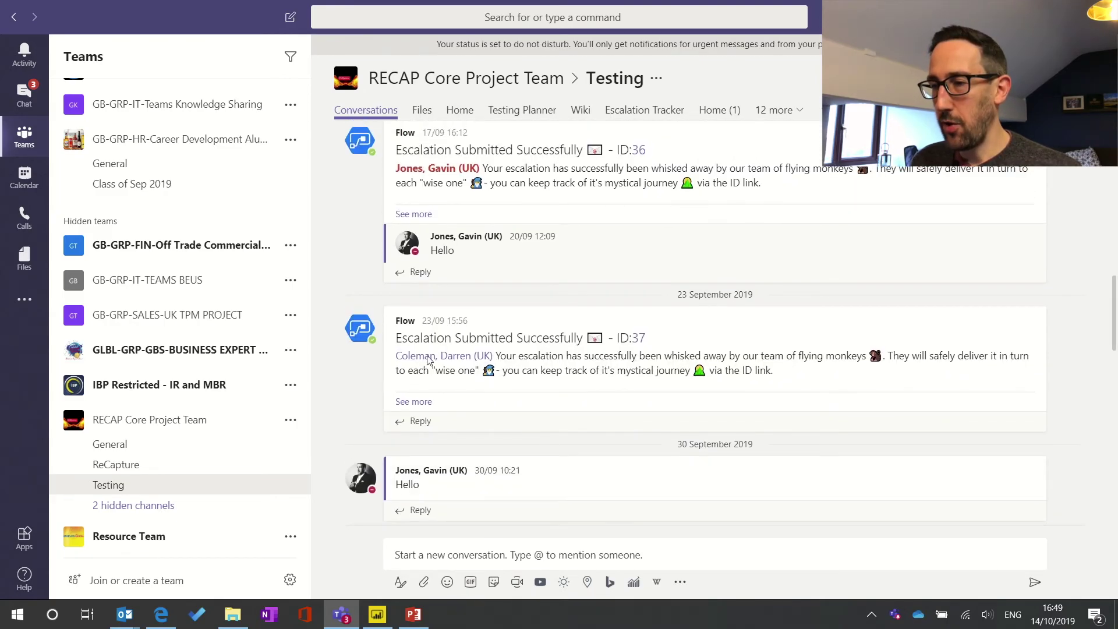
scroll(428, 359, up, 10)
scroll(427, 361, up, 10)
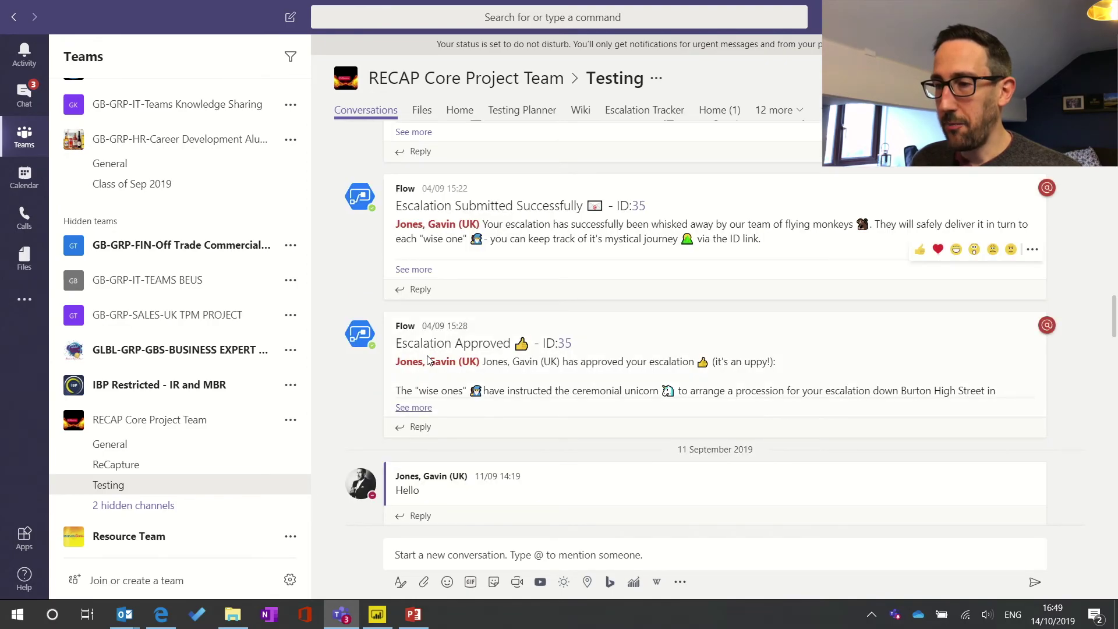
triple_click(427, 410)
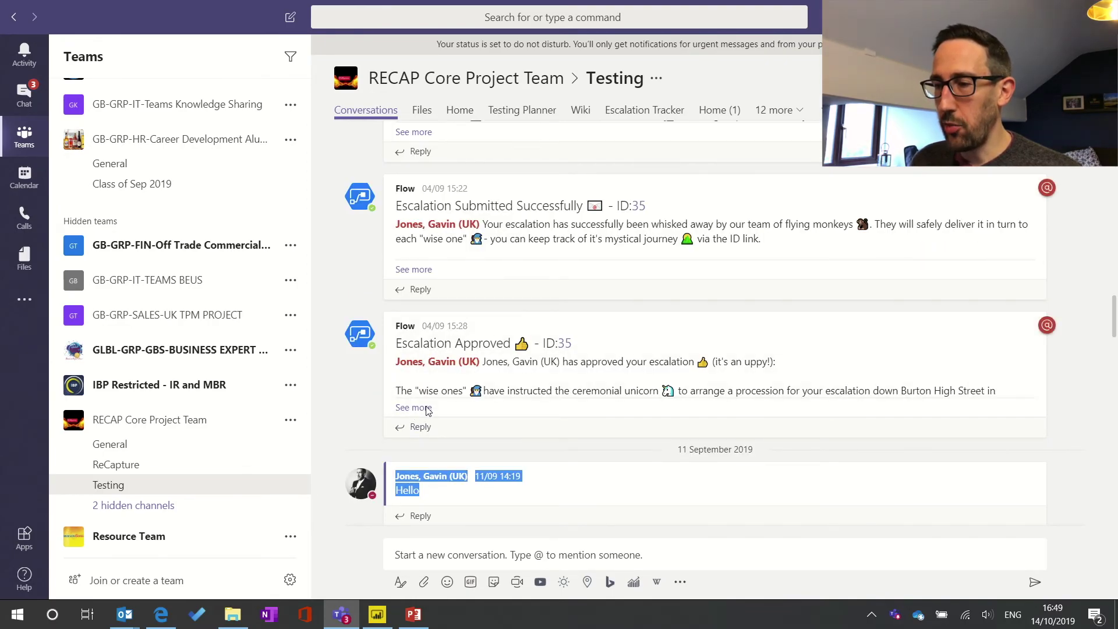
click(427, 410)
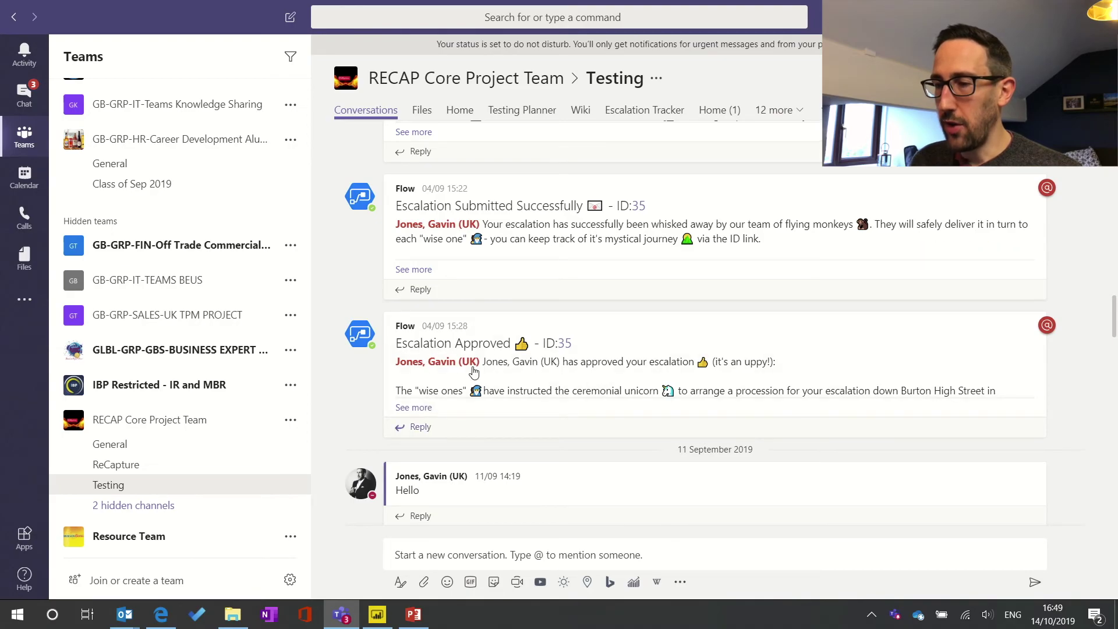